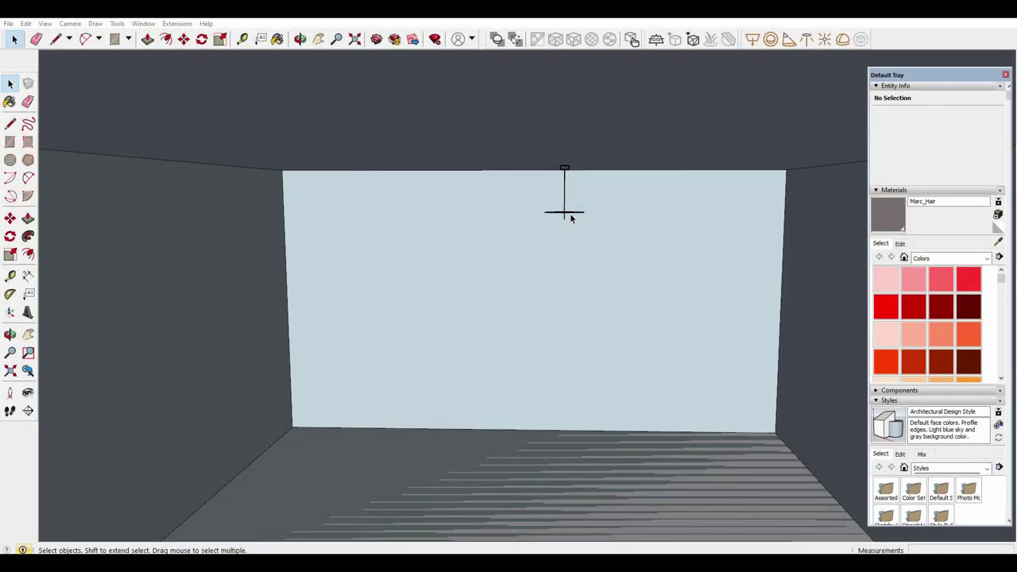
Step: Erase the IES light fixture from the back wall
{"action": "left_click", "coordinate": [570, 215]}
{"action": "right_click", "coordinate": [568, 213]}
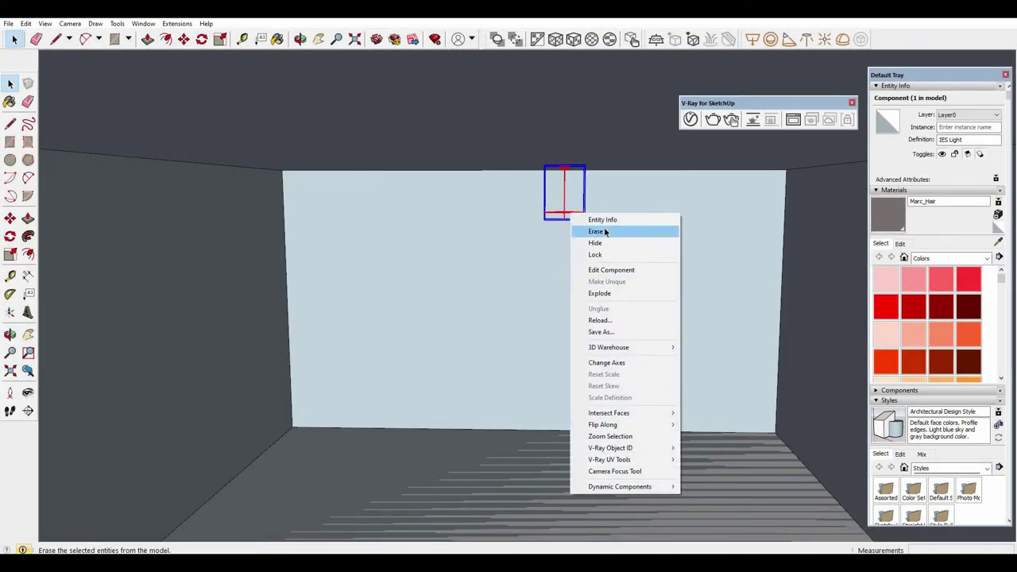
{"action": "left_click", "coordinate": [595, 230]}
Step: Start a V-Ray interactive render with the Asset Editor listing the lights, windows arranged side by side
{"action": "left_click", "coordinate": [690, 119]}
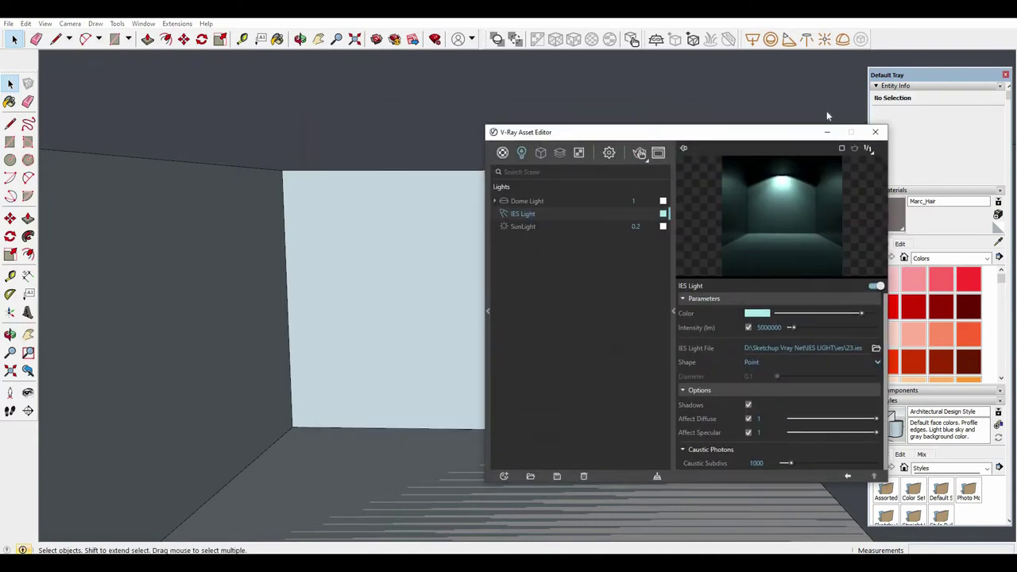
{"action": "left_click_drag", "start_coordinate": [604, 113], "coordinate": [884, 111]}
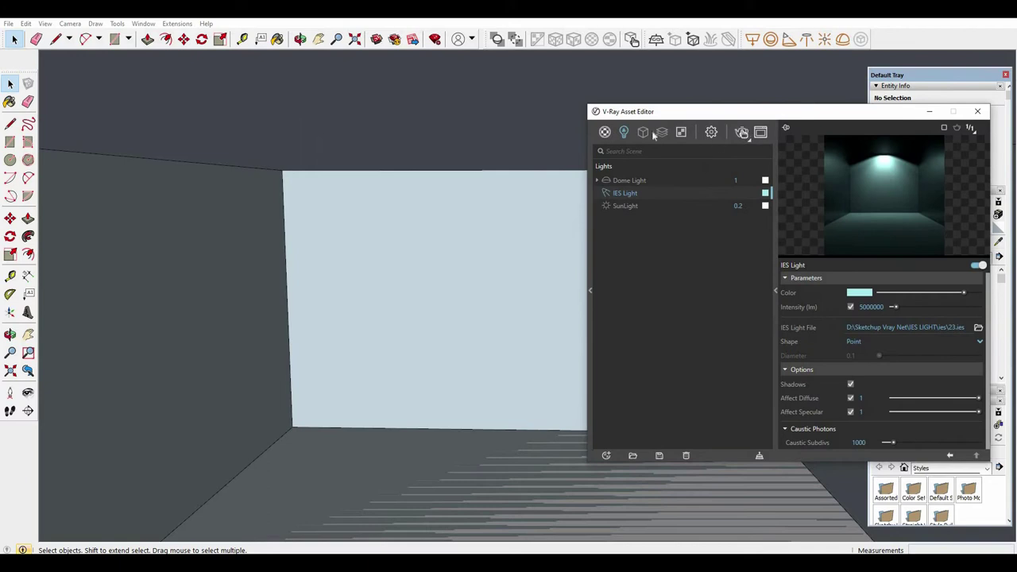
{"action": "left_click", "coordinate": [741, 132]}
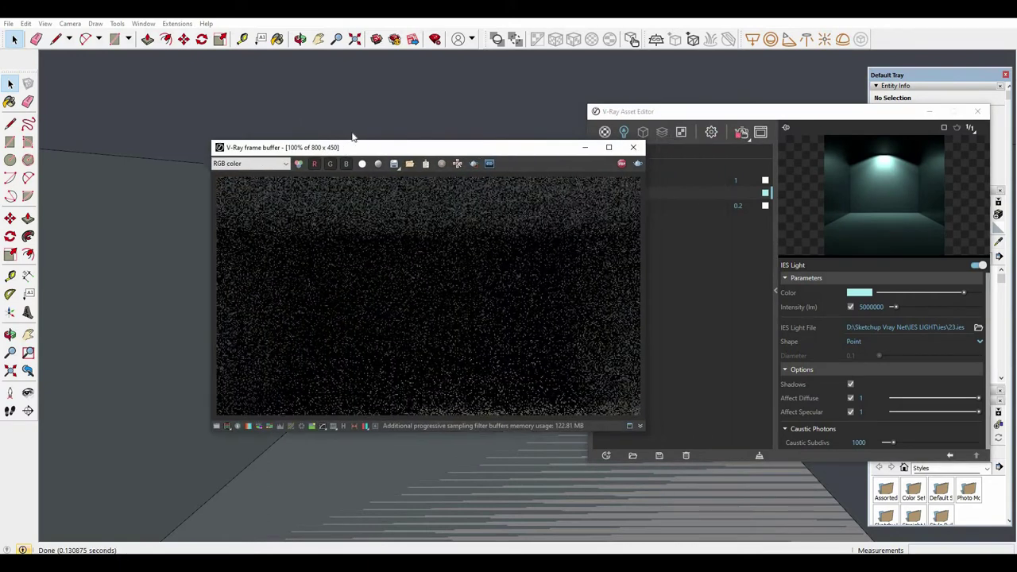
{"action": "left_click_drag", "start_coordinate": [352, 141], "coordinate": [230, 123]}
{"action": "left_click_drag", "start_coordinate": [665, 119], "coordinate": [193, 144]}
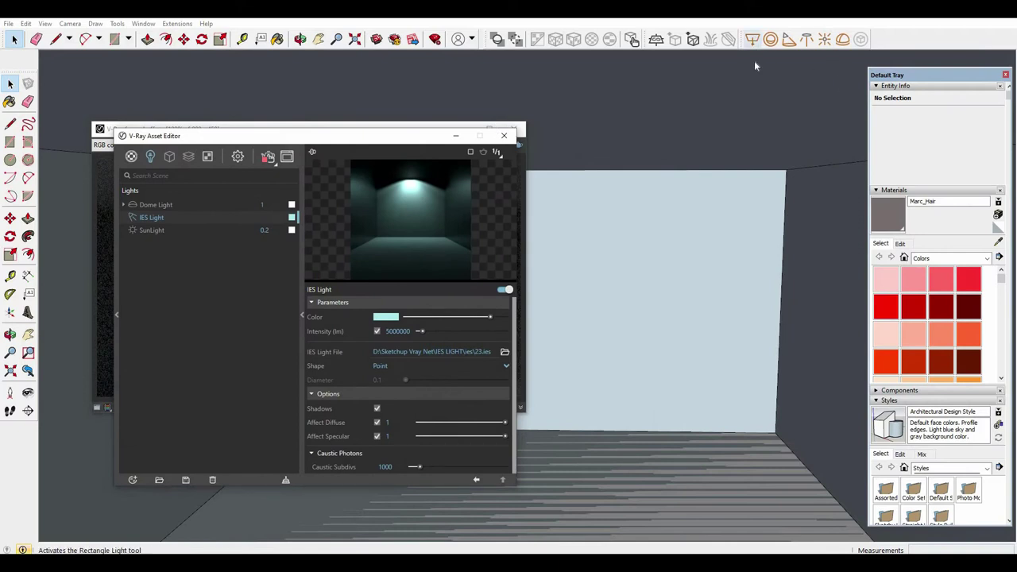
Step: Draw a V-Ray rectangle light across the back wall
{"action": "left_click", "coordinate": [678, 291]}
{"action": "key", "text": "o"}
{"action": "mouse_move", "coordinate": [756, 267]}
{"action": "left_mouse_down"}
{"action": "mouse_move", "coordinate": [769, 382]}
{"action": "mouse_move", "coordinate": [764, 363]}
{"action": "left_mouse_up"}
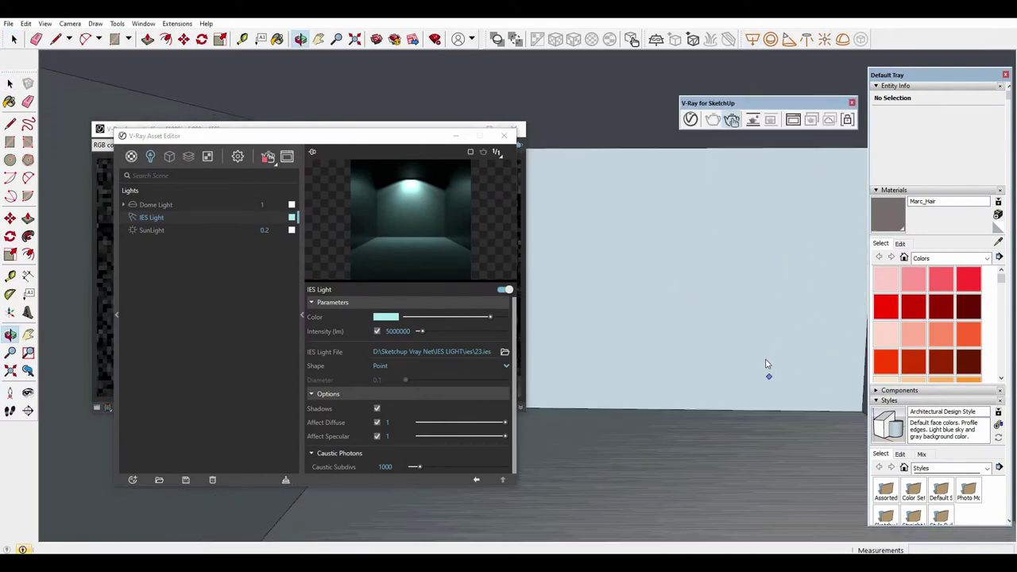
{"action": "left_click", "coordinate": [765, 359]}
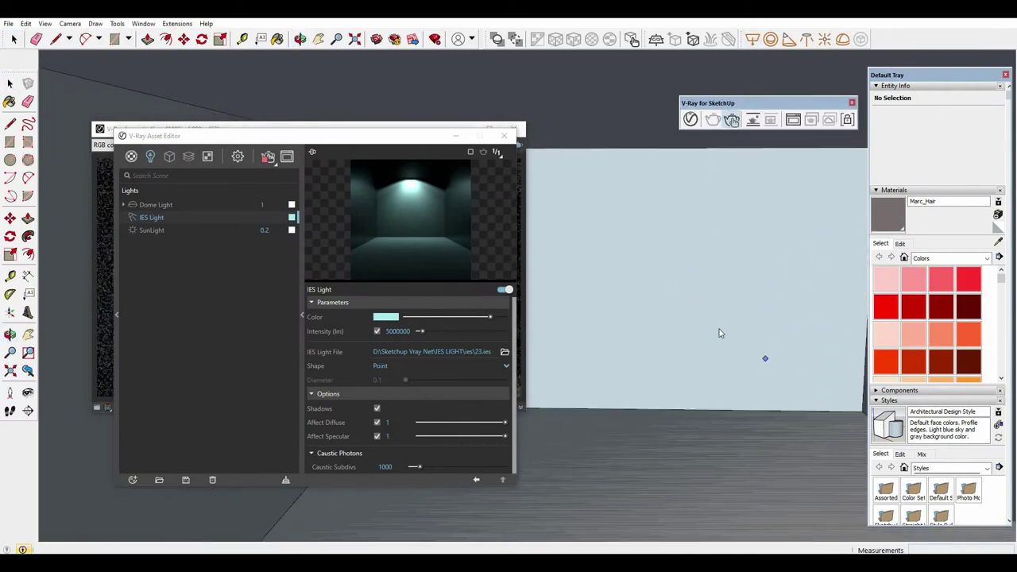
{"action": "left_click", "coordinate": [540, 172]}
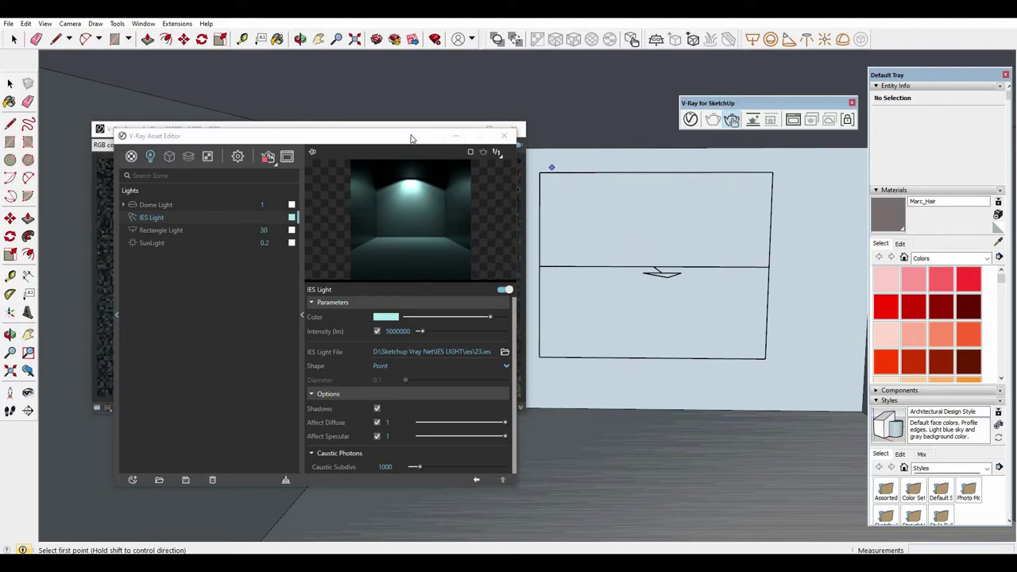
{"action": "mouse_move", "coordinate": [440, 135]}
{"action": "left_mouse_down"}
{"action": "mouse_move", "coordinate": [865, 166]}
{"action": "mouse_move", "coordinate": [926, 114]}
{"action": "left_mouse_up"}
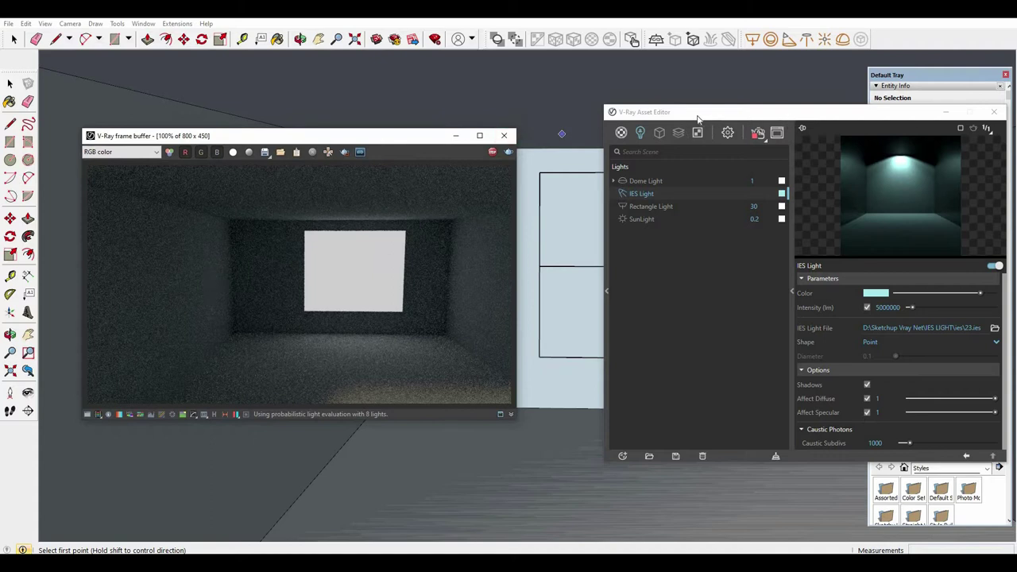
{"action": "left_click_drag", "start_coordinate": [789, 112], "coordinate": [778, 103]}
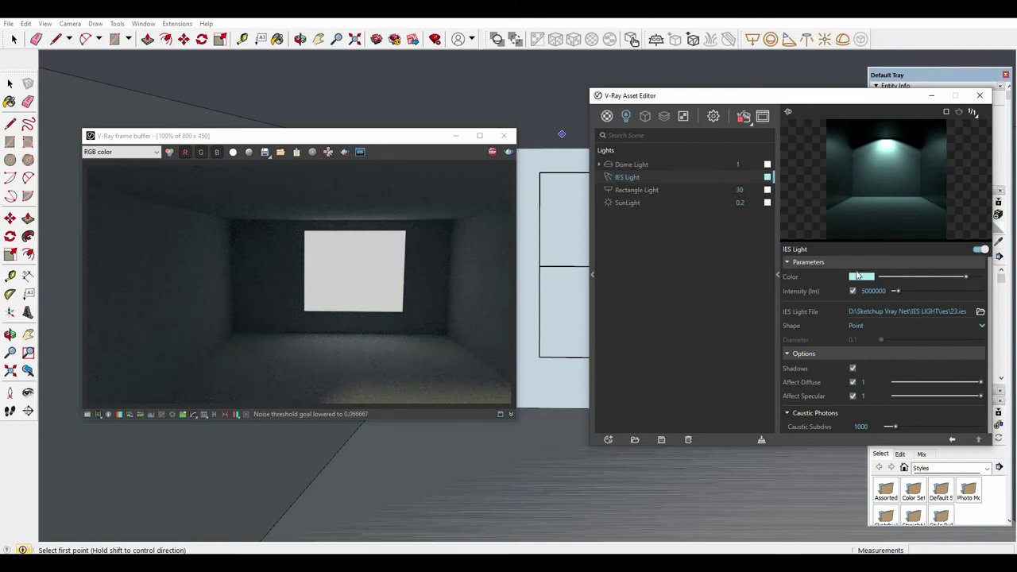
Step: Raise the Rectangle Light's intensity from 30 to 50 and select the light
{"action": "left_click", "coordinate": [632, 190]}
{"action": "double_click", "coordinate": [831, 292]}
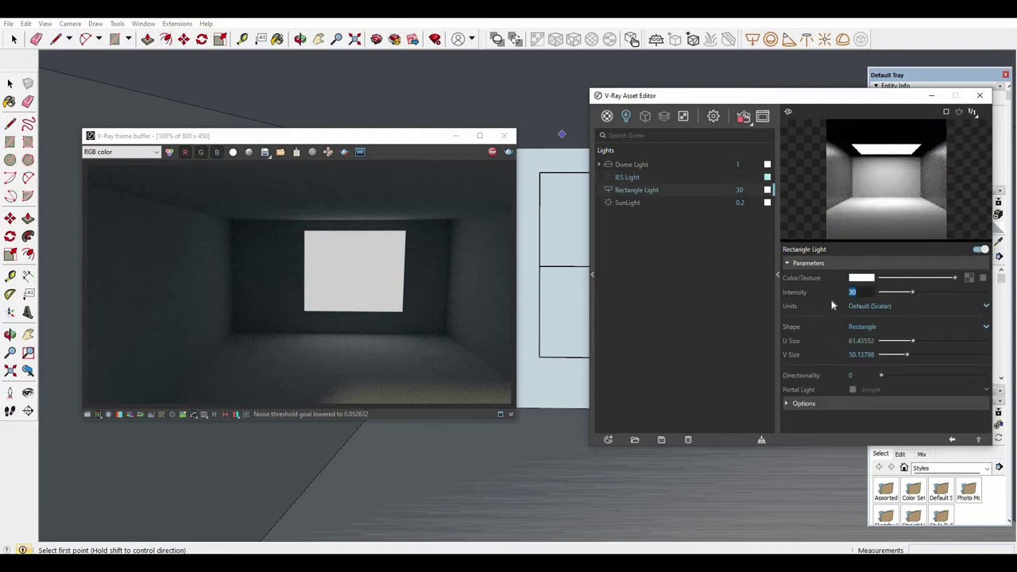
{"action": "type", "text": "0"}
{"action": "key", "text": "Return"}
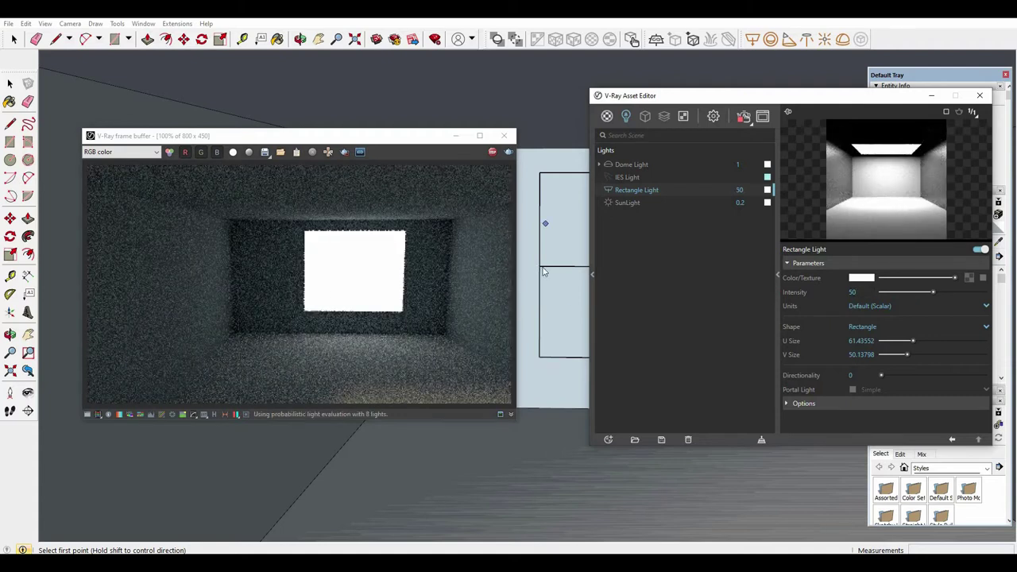
{"action": "key", "text": "space"}
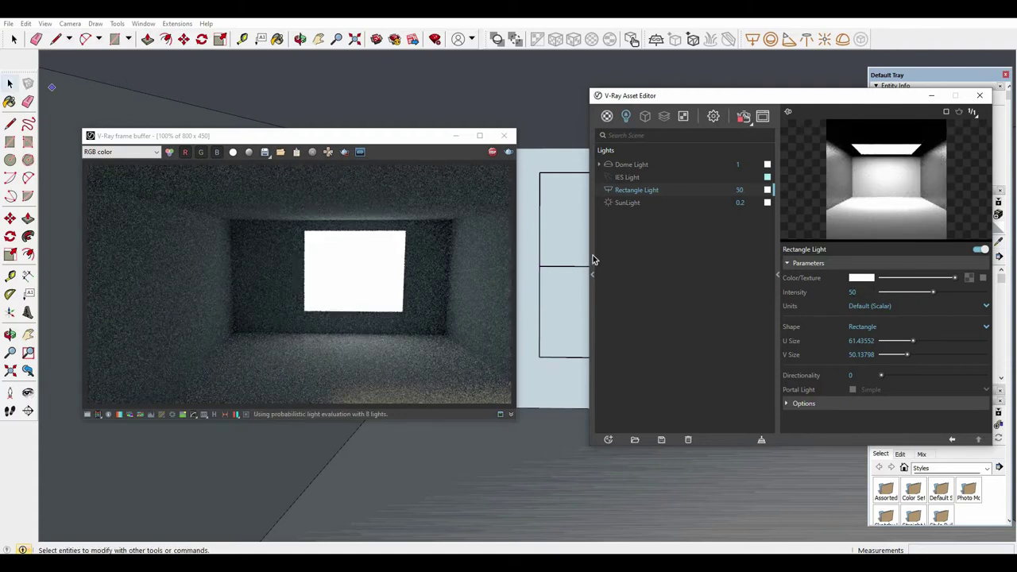
{"action": "left_click", "coordinate": [544, 267]}
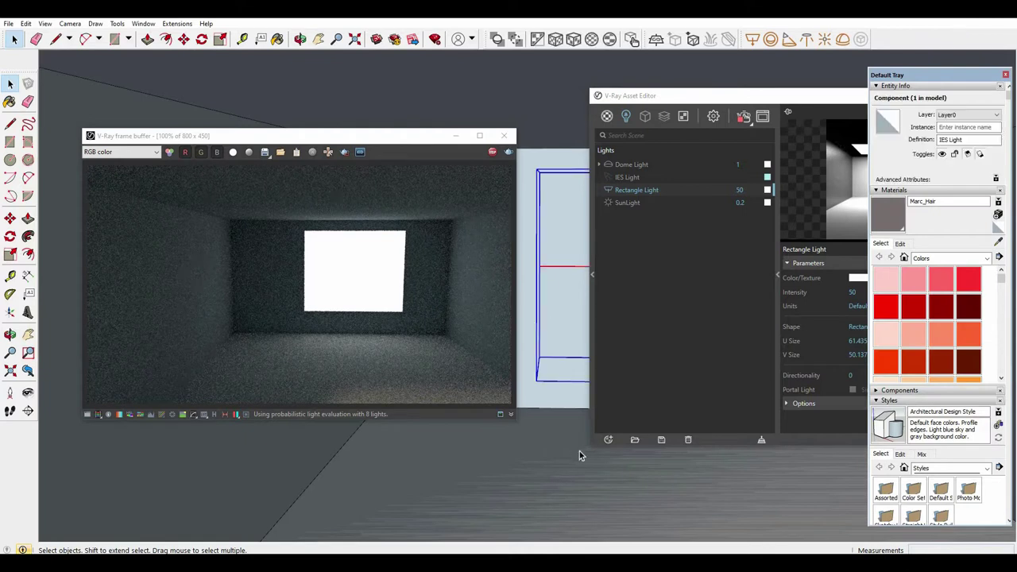
Step: Move the rectangle light 88 mm lower on the back wall
{"action": "key", "text": "m"}
{"action": "left_click", "coordinate": [564, 484]}
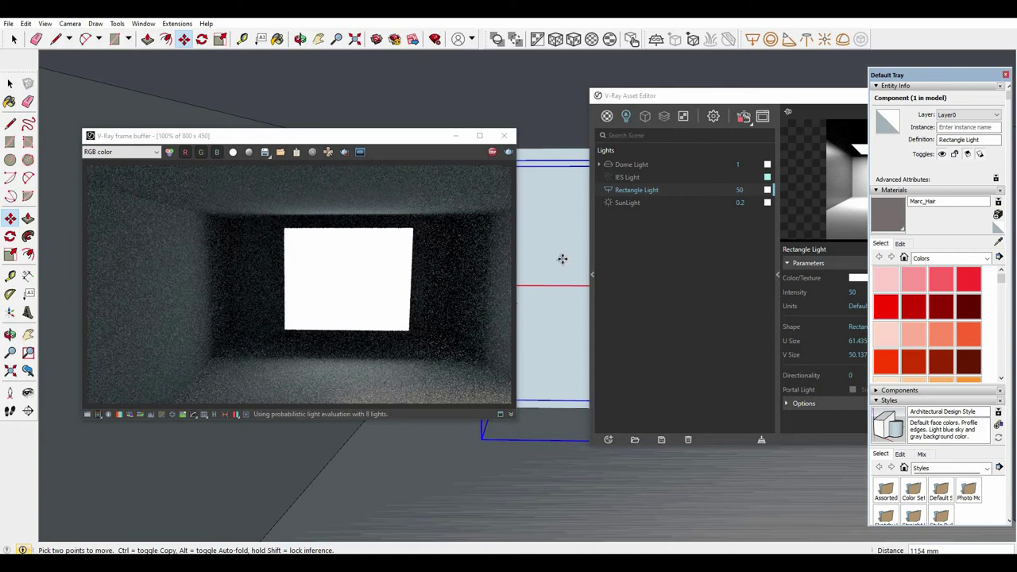
{"action": "key", "text": "Escape"}
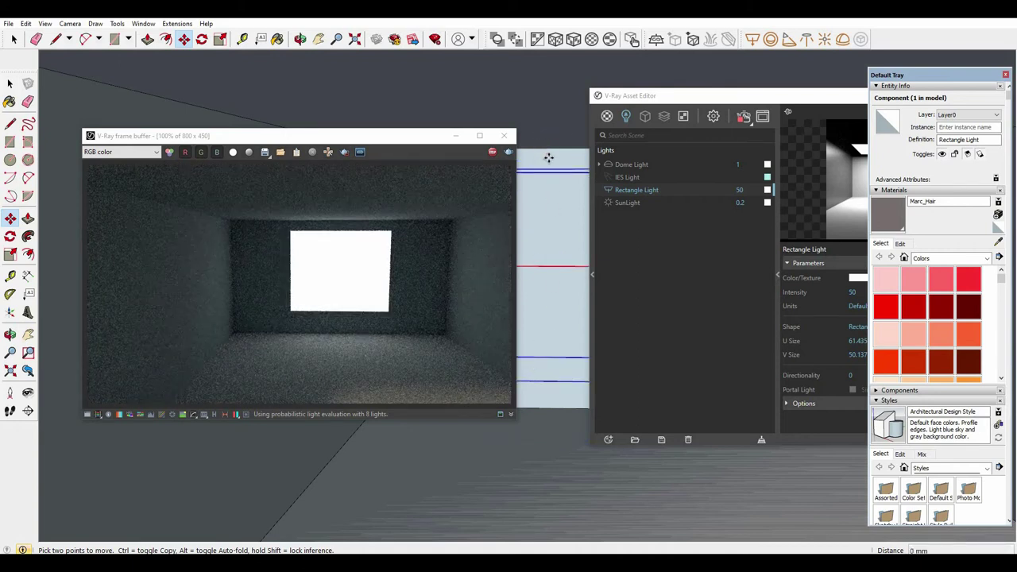
{"action": "left_click", "coordinate": [547, 154]}
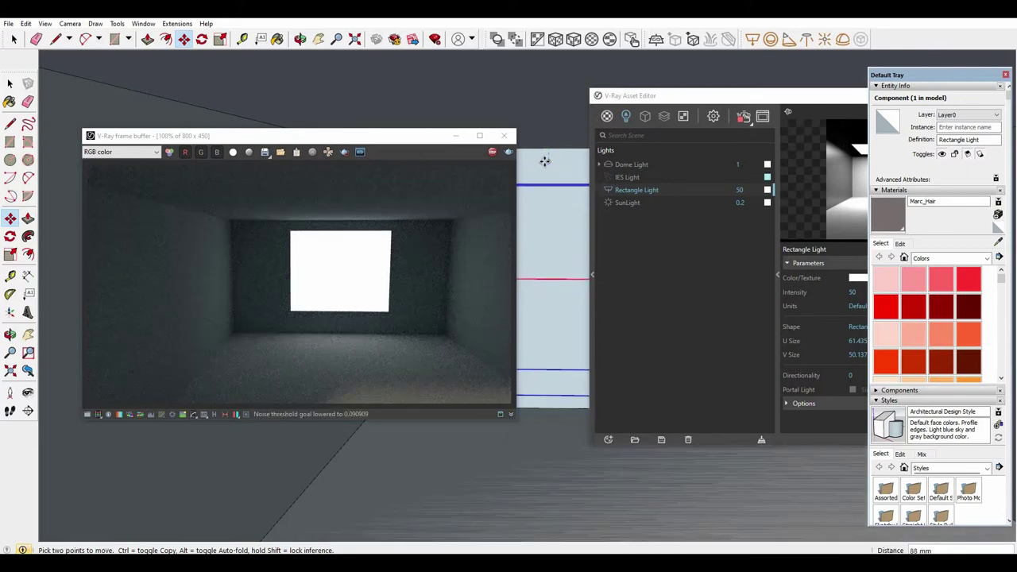
{"action": "left_click", "coordinate": [544, 162]}
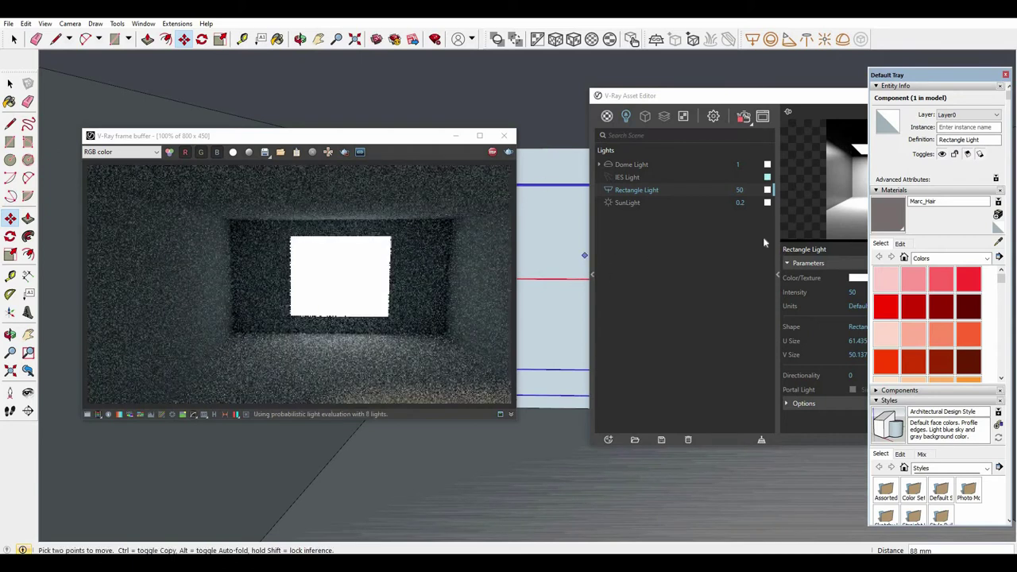
{"action": "left_click", "coordinate": [9, 83]}
{"action": "key", "text": "space"}
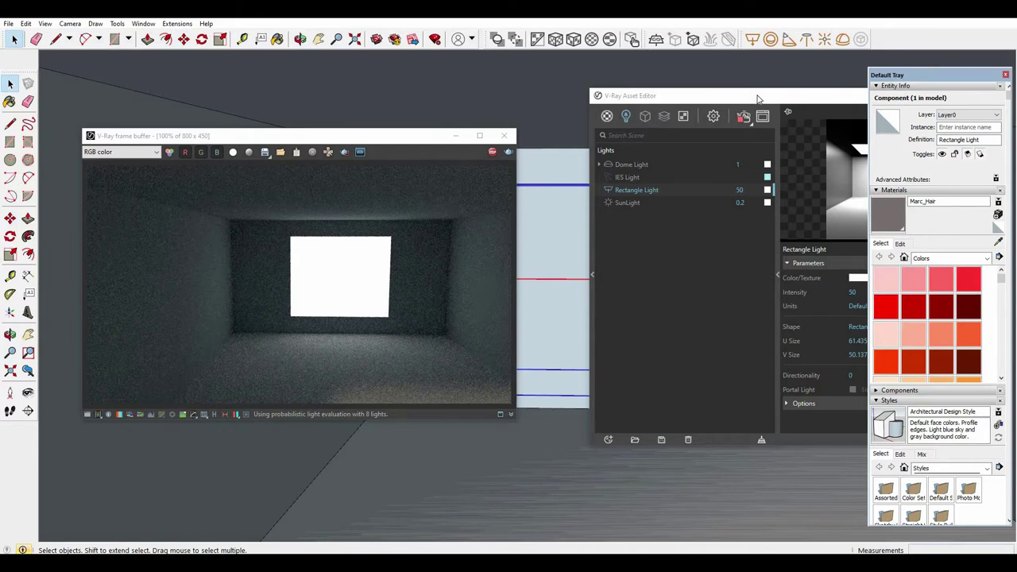
{"action": "left_click", "coordinate": [757, 98]}
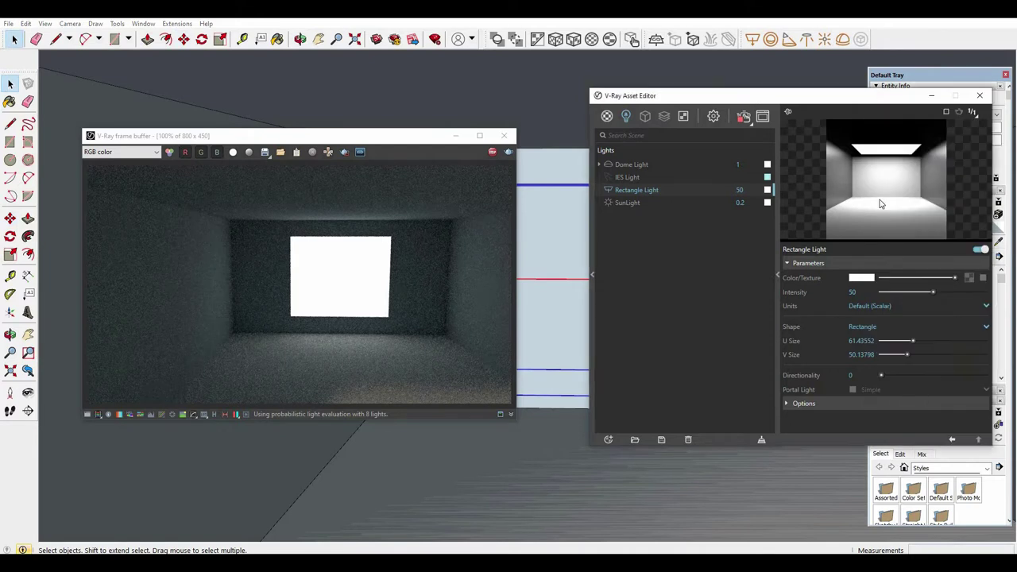
Step: Set the Rectangle Light colour to purple (R 0.802, G 0.511, B 0.944)
{"action": "left_click", "coordinate": [865, 279]}
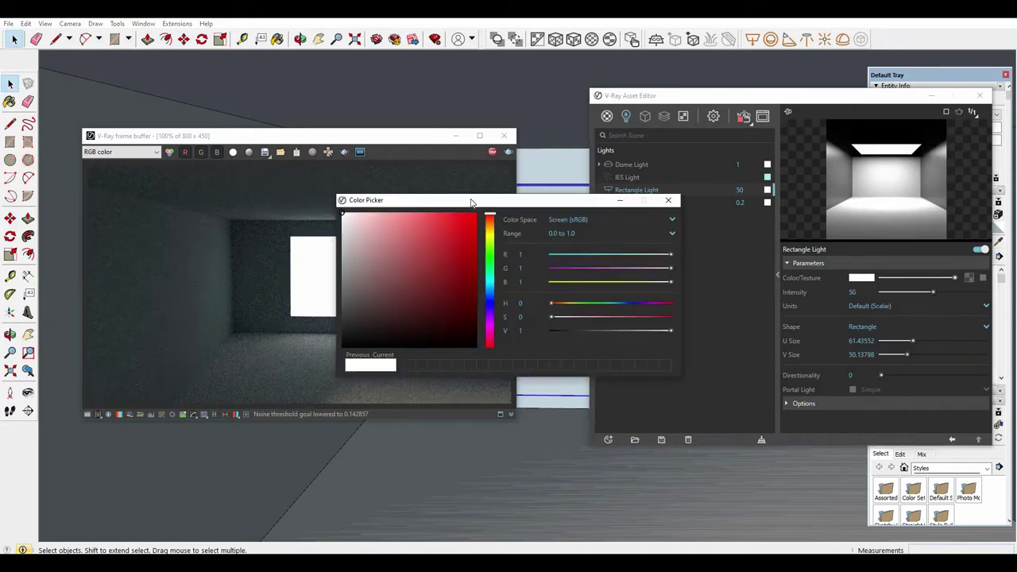
{"action": "left_click_drag", "start_coordinate": [613, 256], "coordinate": [630, 251]}
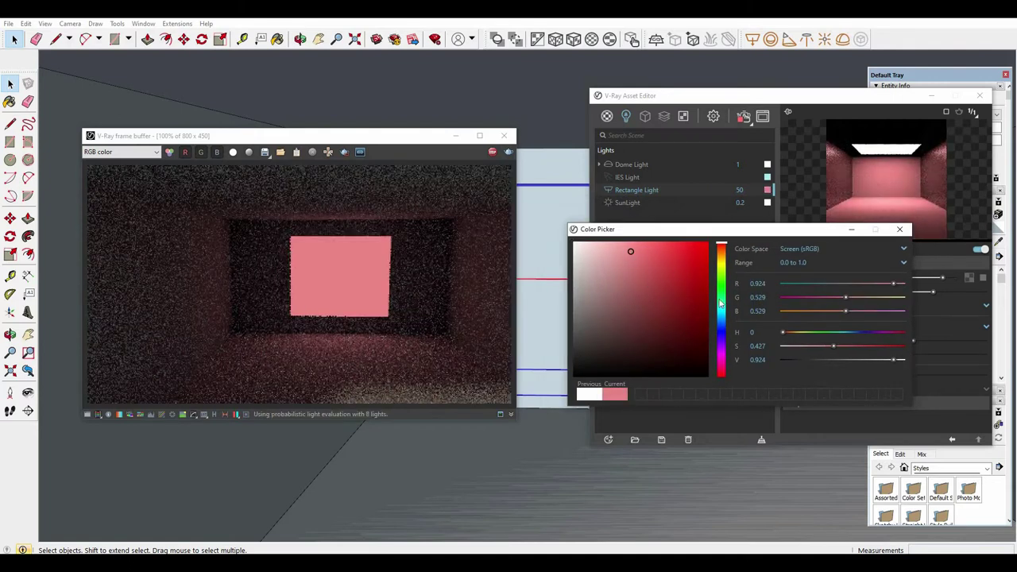
{"action": "left_click", "coordinate": [720, 350]}
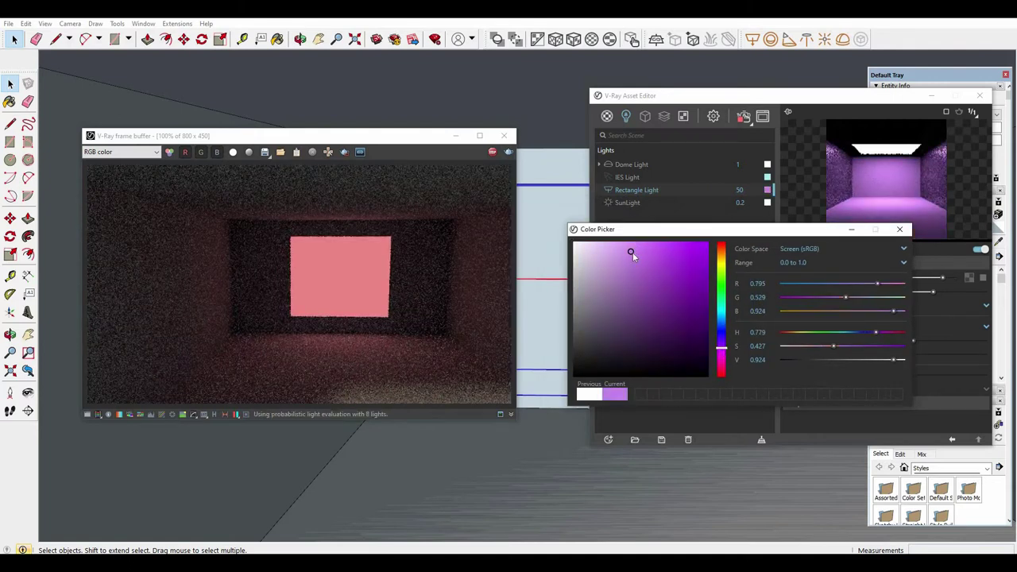
{"action": "left_click", "coordinate": [900, 229]}
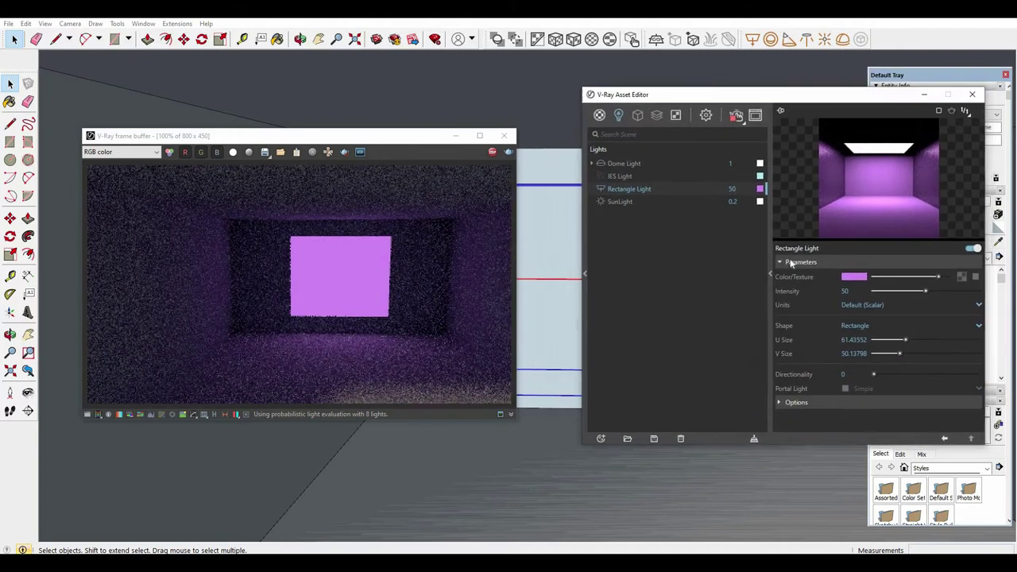
{"action": "left_click_drag", "start_coordinate": [725, 93], "coordinate": [692, 91]}
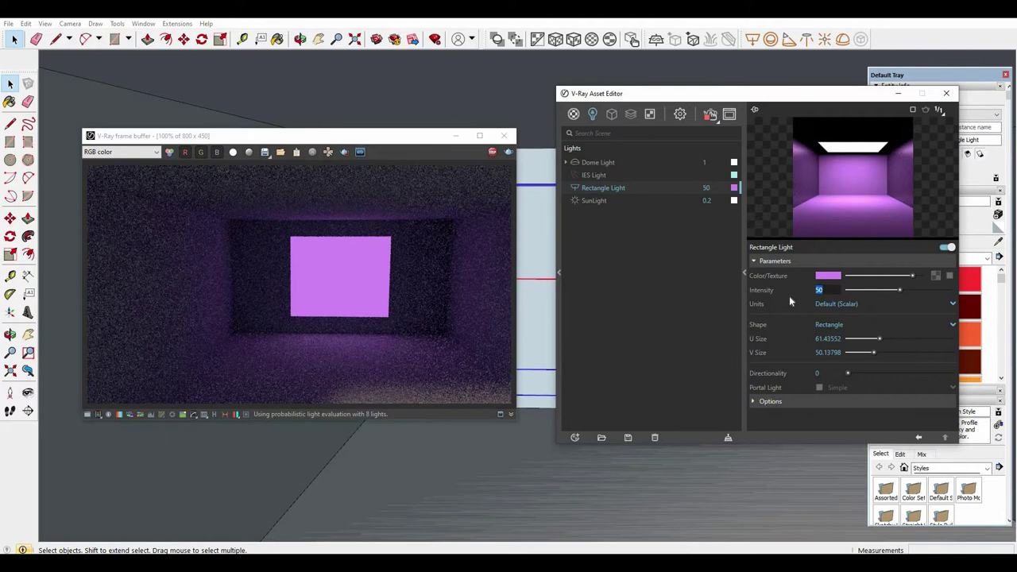
{"action": "type", "text": "1"}
{"action": "type", "text": "000"}
{"action": "key", "text": "Return"}
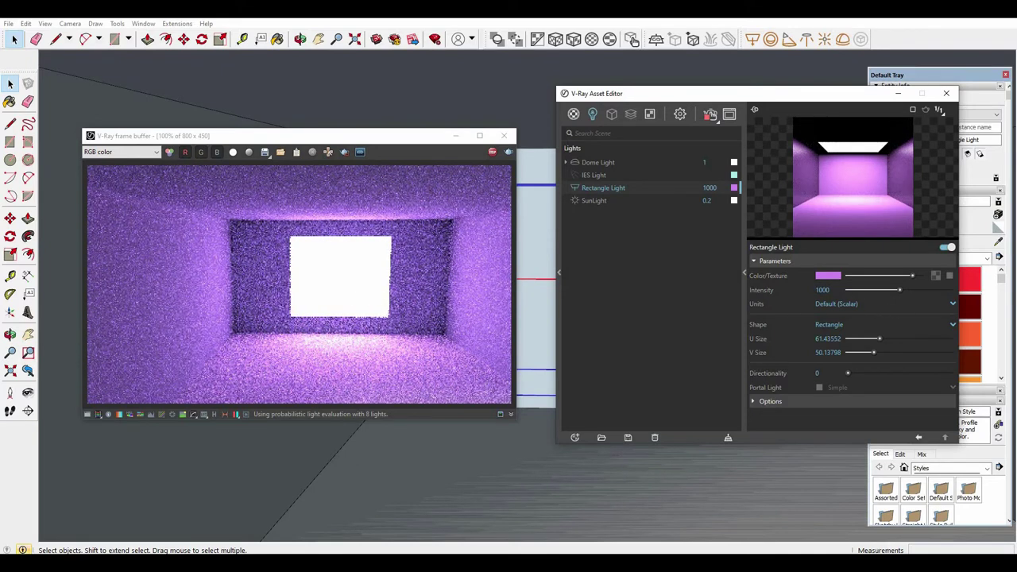
{"action": "left_click", "coordinate": [822, 290]}
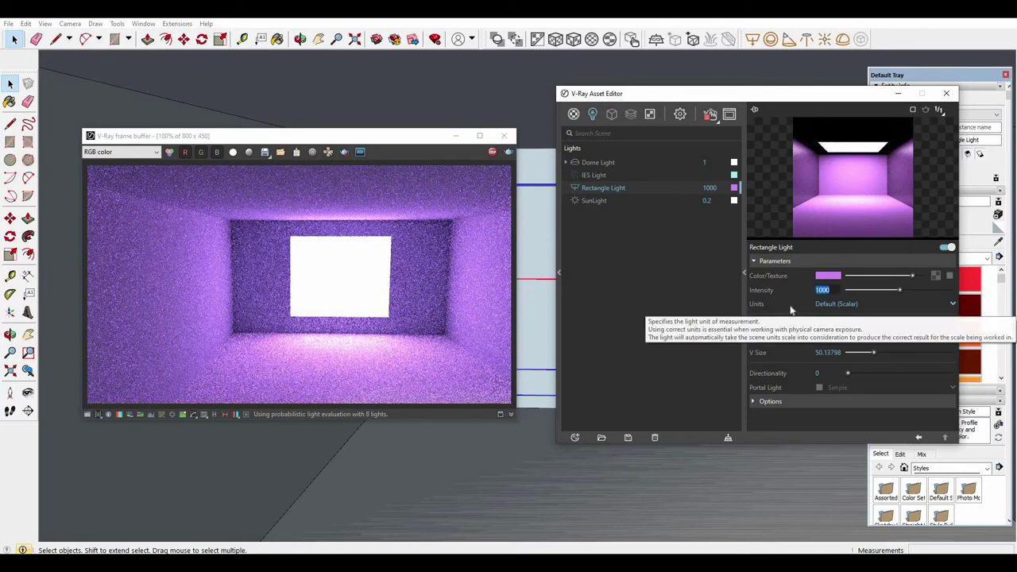
{"action": "type", "text": "100"}
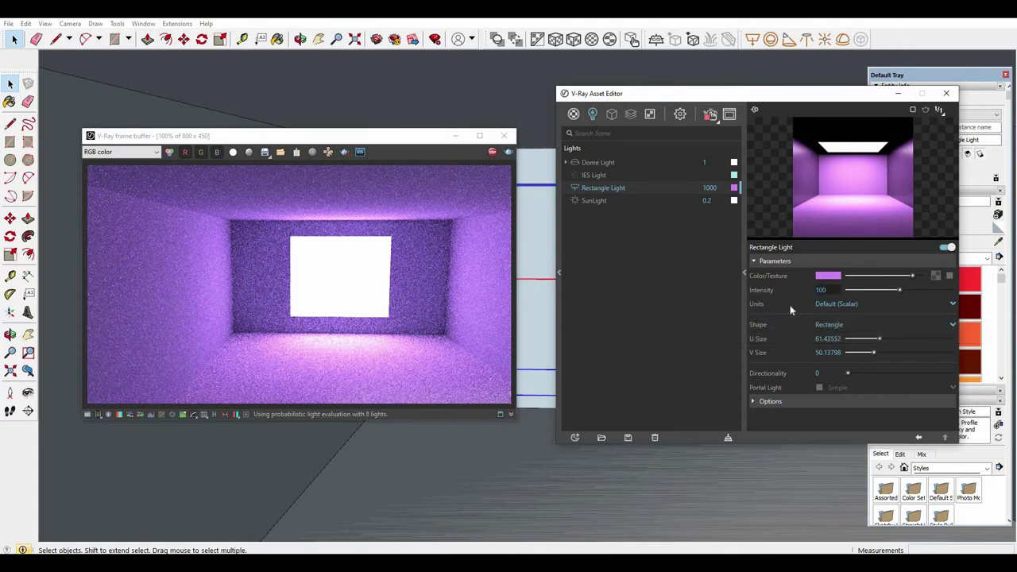
{"action": "key", "text": "Return"}
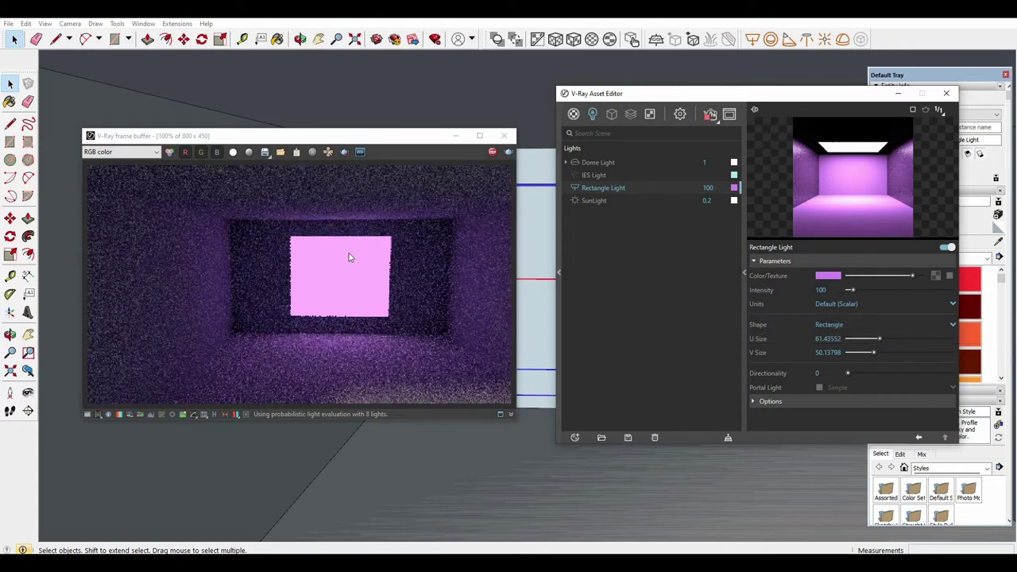
{"action": "left_click", "coordinate": [831, 278]}
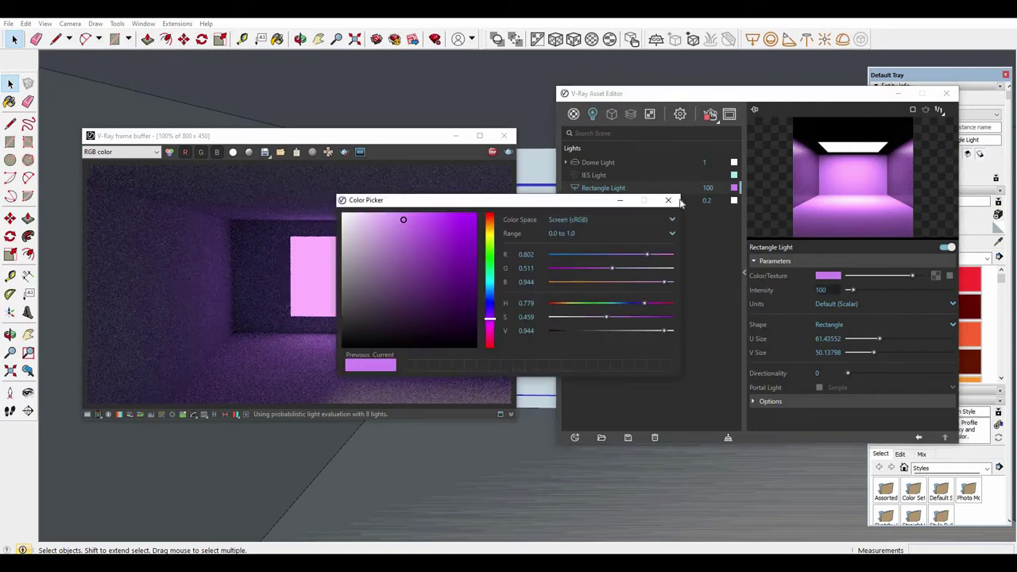
{"action": "left_click", "coordinate": [858, 306]}
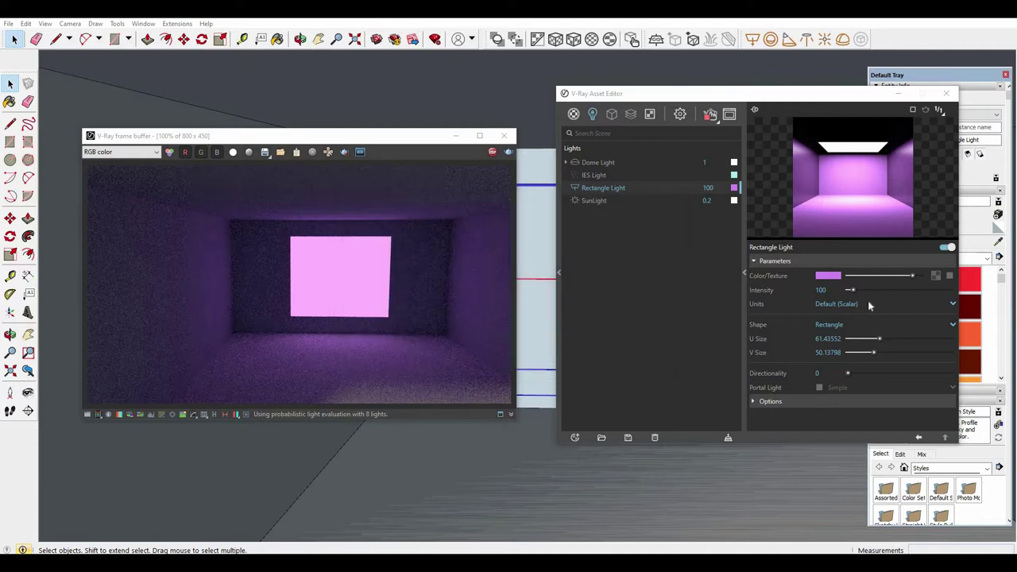
{"action": "left_click", "coordinate": [867, 304]}
{"action": "left_click", "coordinate": [882, 327]}
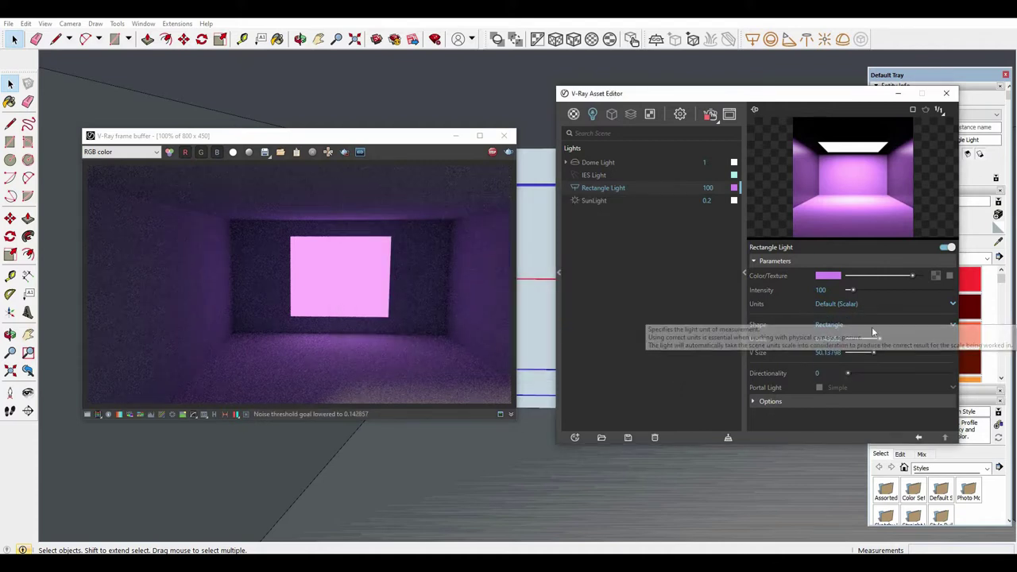
{"action": "left_click", "coordinate": [867, 324]}
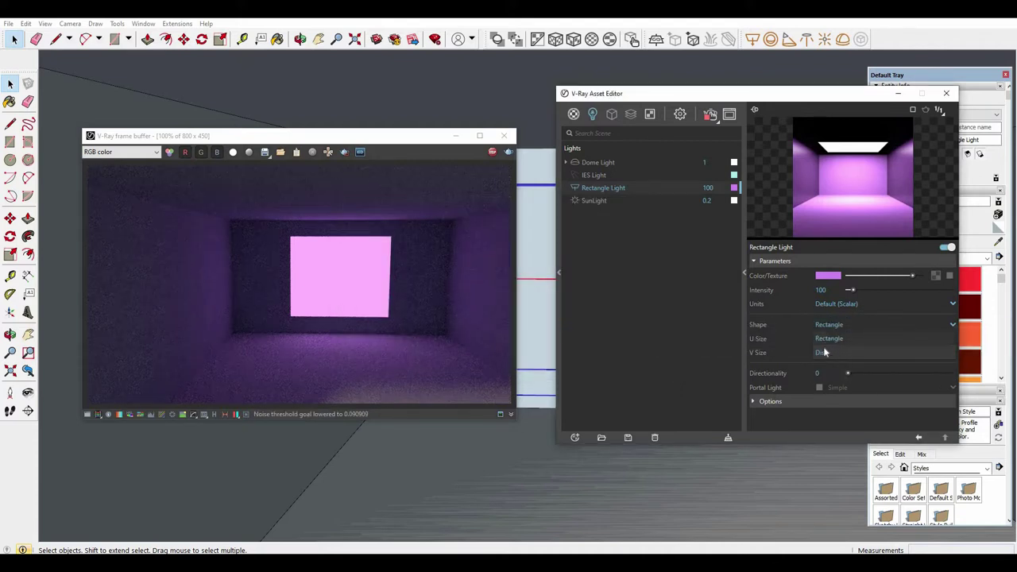
{"action": "left_click", "coordinate": [834, 362]}
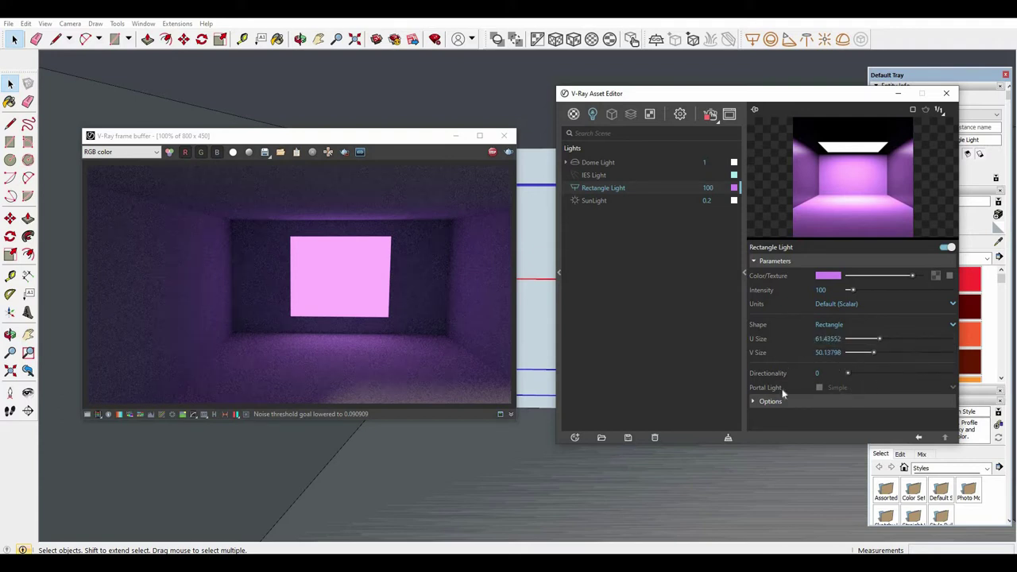
Step: In the Rectangle Light options, tick Invisible and untick Affect Reflections
{"action": "left_click", "coordinate": [844, 401]}
{"action": "scroll", "coordinate": [842, 382], "scroll_direction": "down", "scroll_amount": 2}
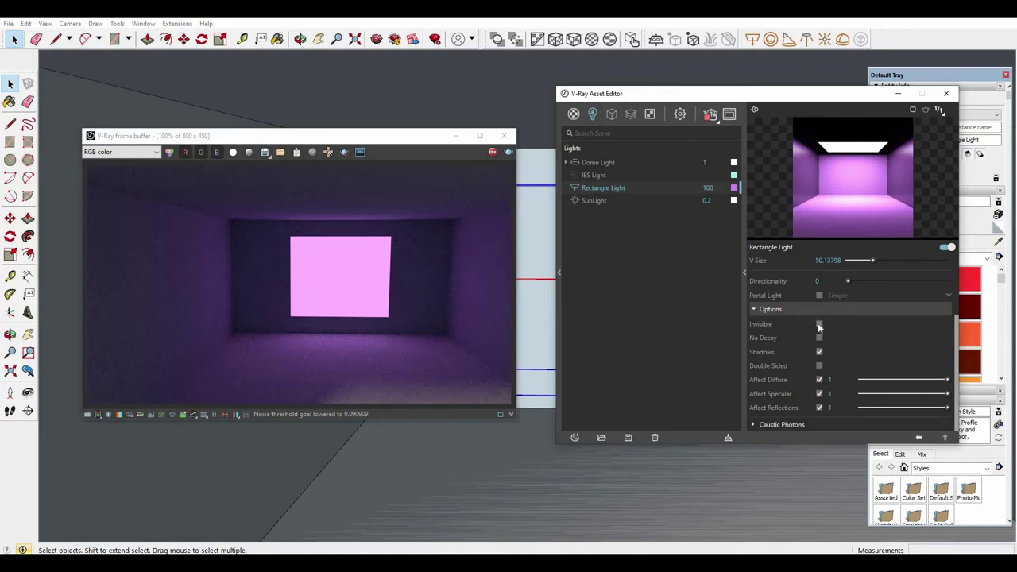
{"action": "left_click", "coordinate": [819, 325]}
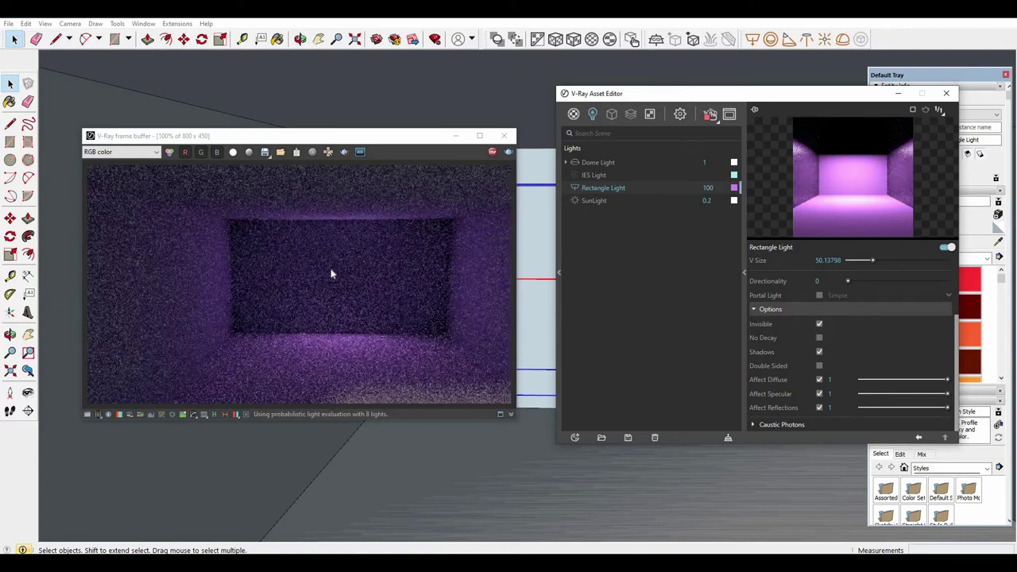
{"action": "left_click", "coordinate": [819, 407]}
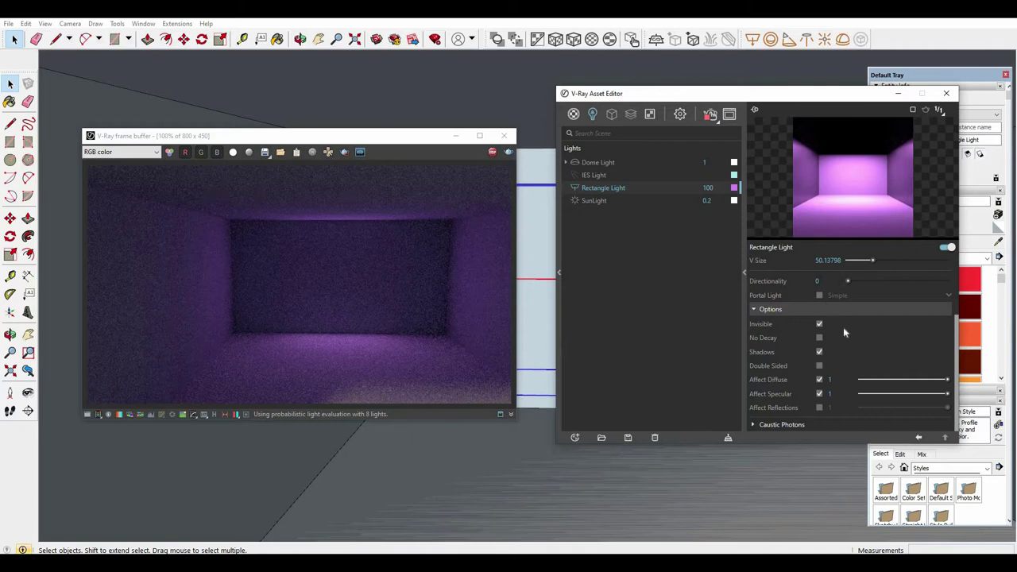
{"action": "scroll", "coordinate": [844, 332], "scroll_direction": "up", "scroll_amount": 3}
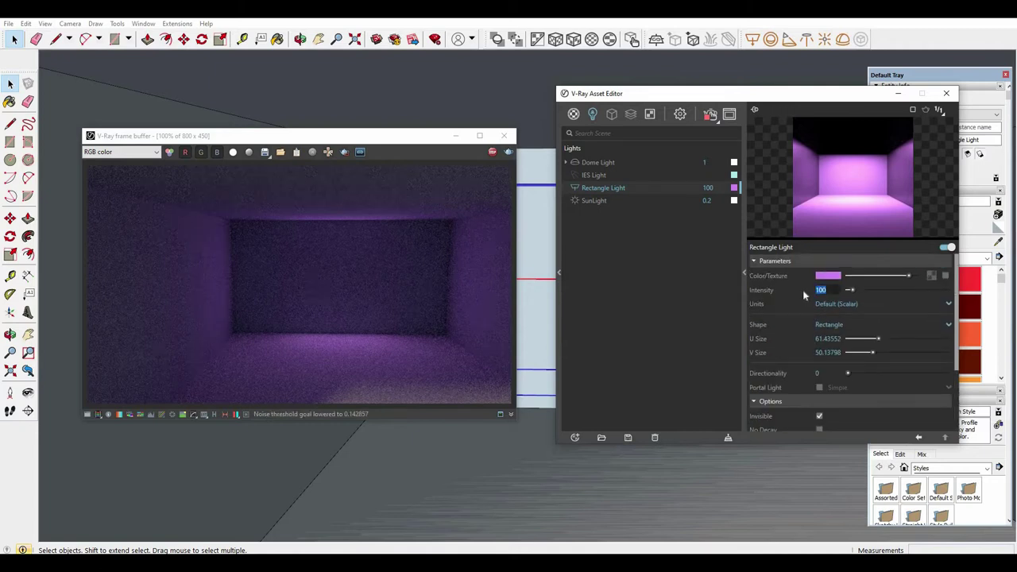
Step: Set the Rectangle Light intensity to 10000, then 1000, and finally 500
{"action": "type", "text": "1"}
{"action": "type", "text": "0"}
{"action": "key", "text": "Return"}
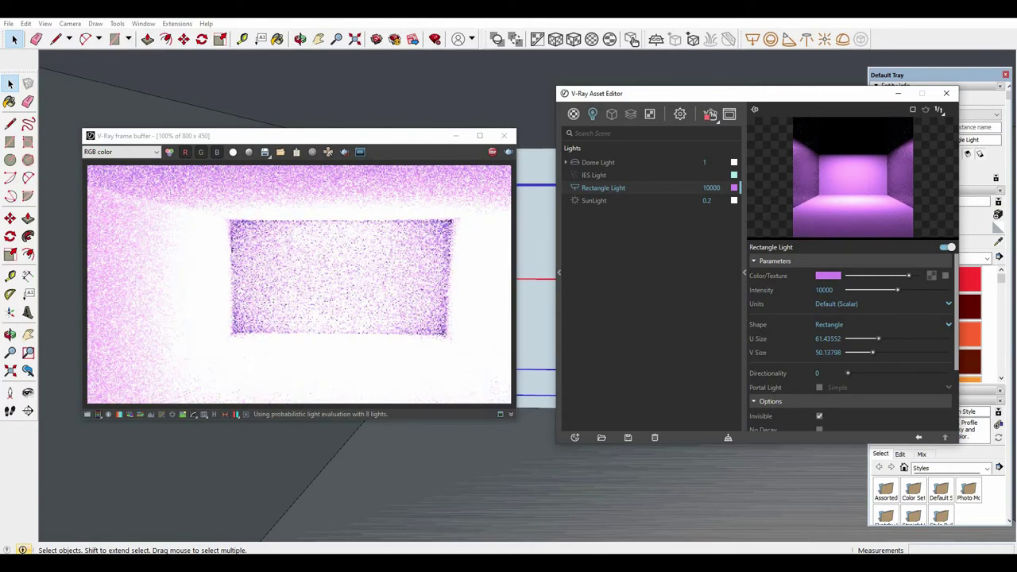
{"action": "key", "text": "BackSpace"}
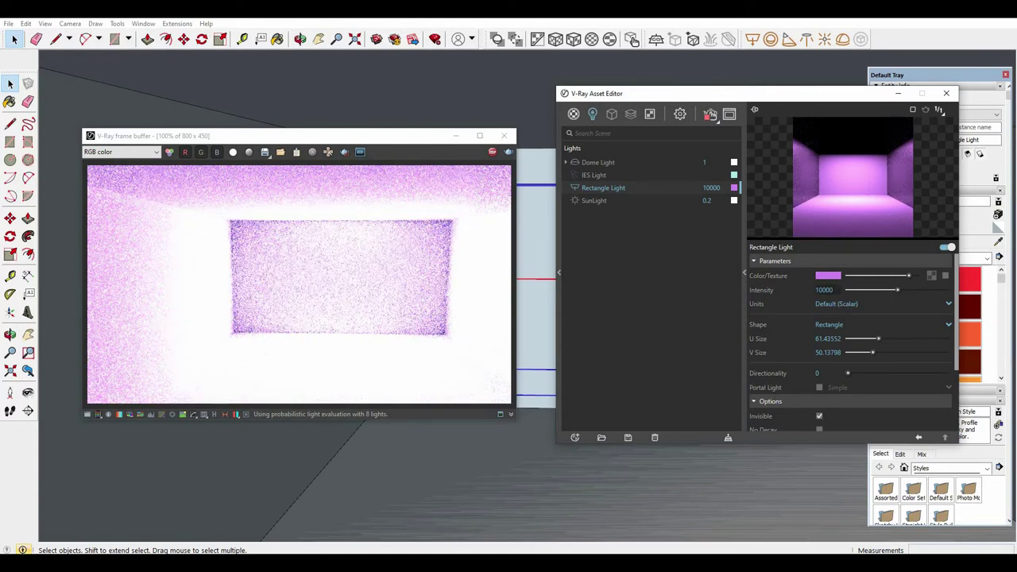
{"action": "type", "text": "1000"}
{"action": "key", "text": "Return"}
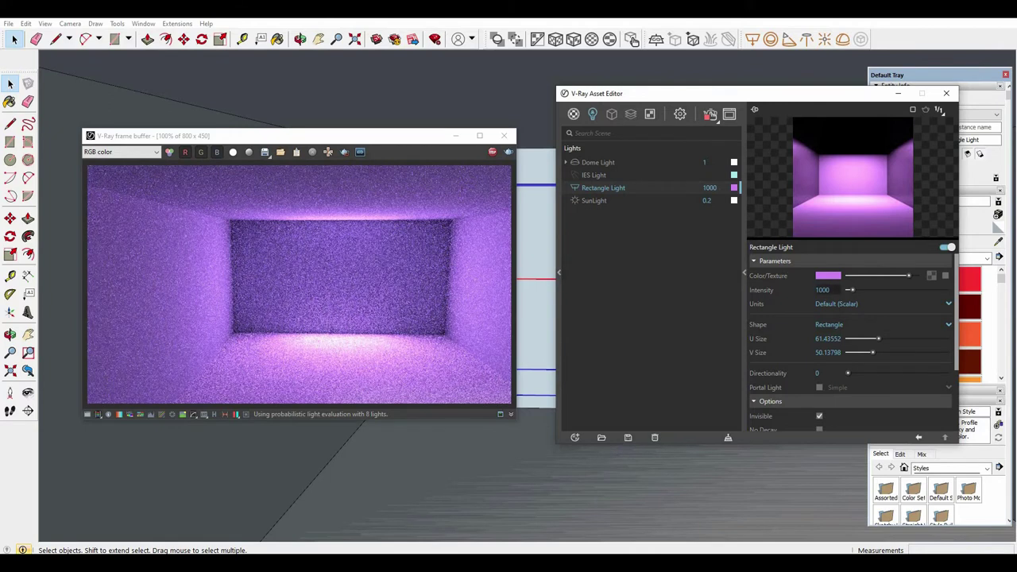
{"action": "double_click", "coordinate": [811, 291]}
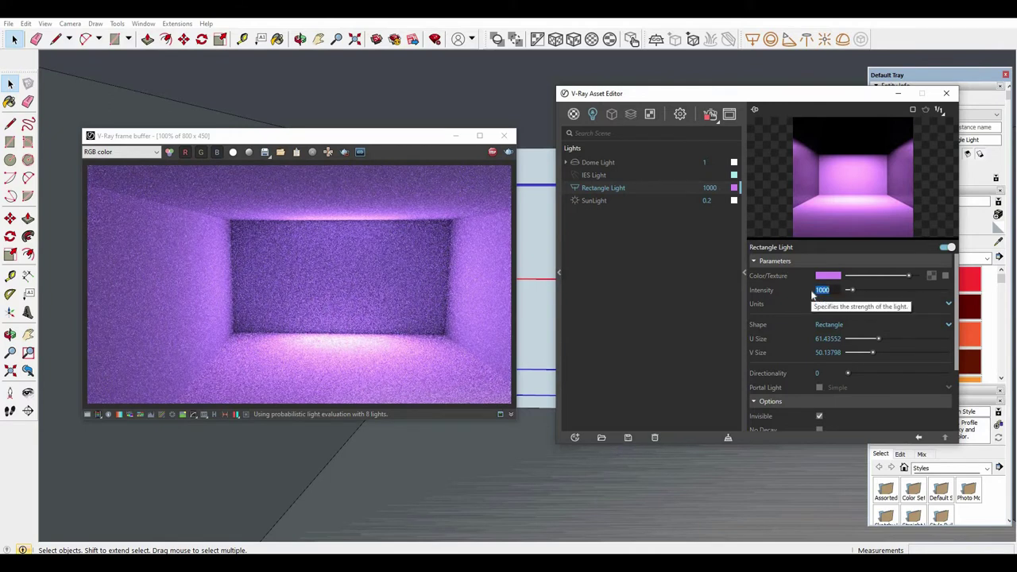
{"action": "type", "text": "5"}
{"action": "key", "text": "Return"}
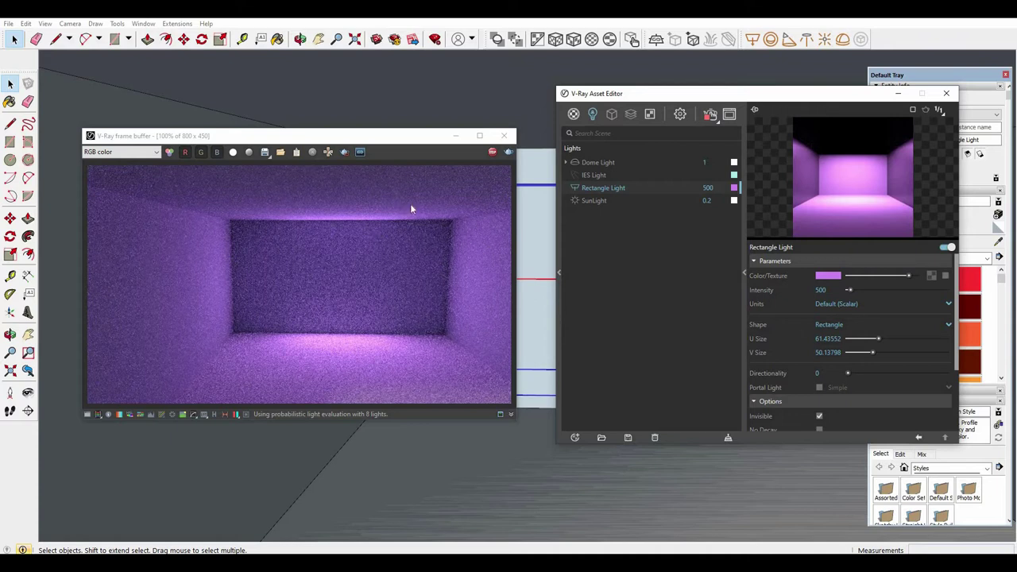
Step: Make the Rectangle Light pink (R 0.87, G 0.264, B 0.442) and stop the interactive render
{"action": "left_click", "coordinate": [828, 277]}
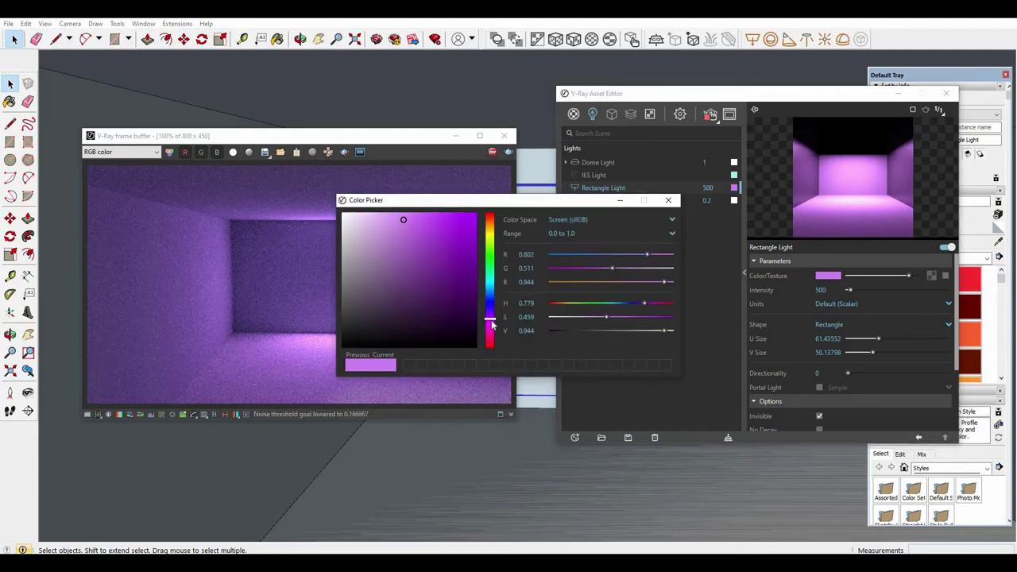
{"action": "left_click", "coordinate": [490, 344]}
{"action": "left_click", "coordinate": [437, 235]}
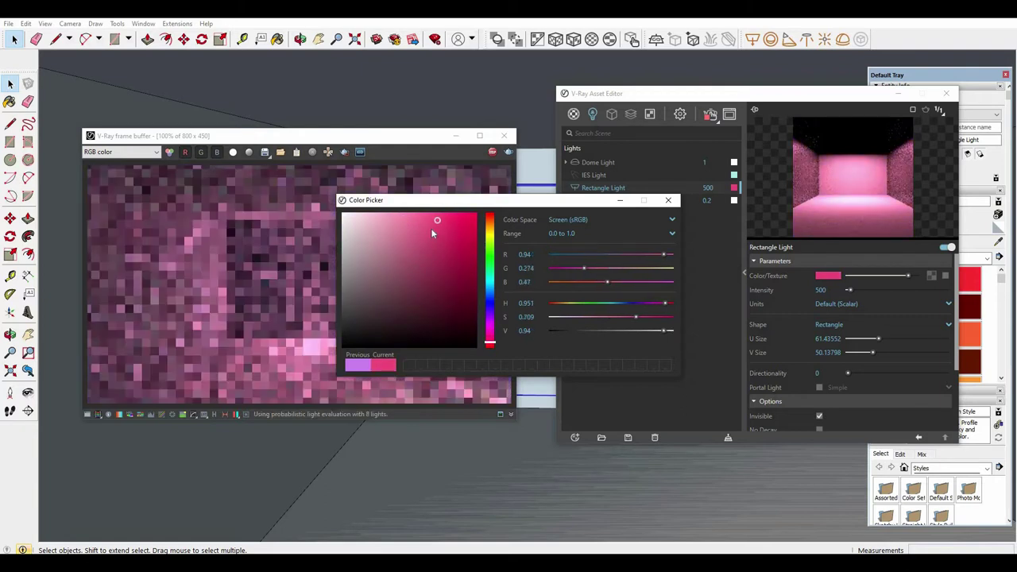
{"action": "left_click", "coordinate": [435, 229]}
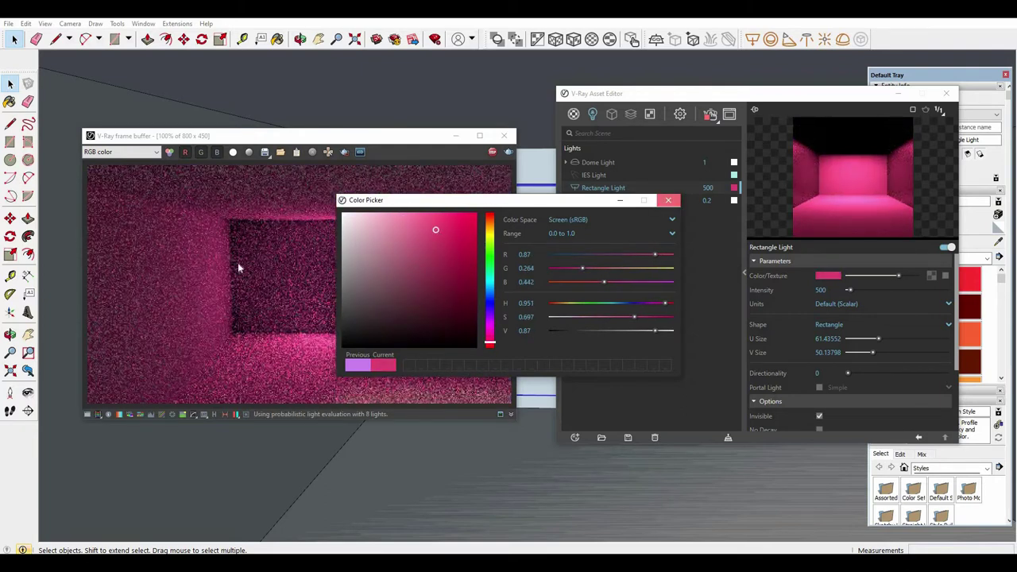
{"action": "left_click", "coordinate": [668, 200]}
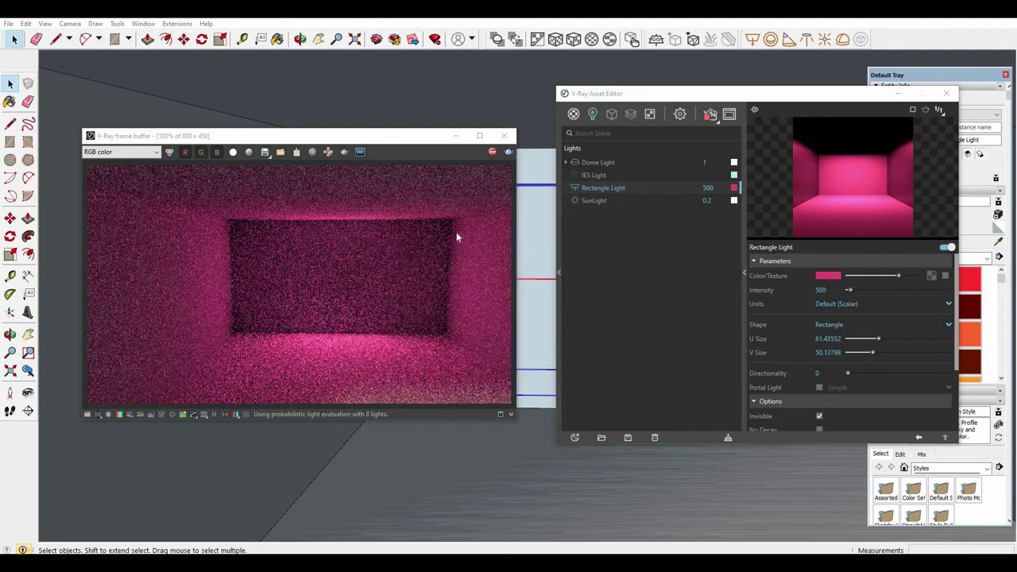
{"action": "left_click", "coordinate": [492, 153]}
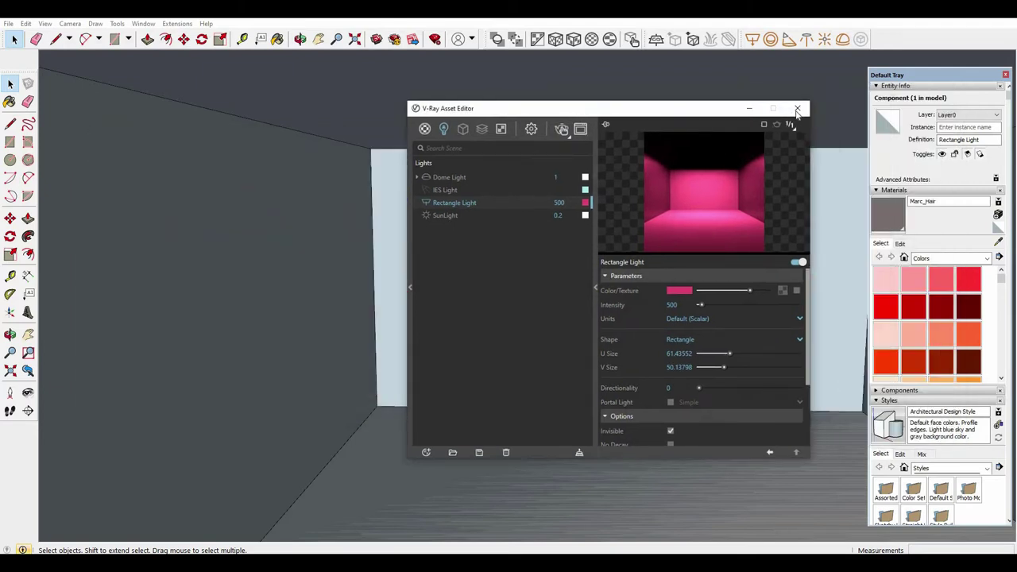
Step: Close the Asset Editor and delete the rectangle light from the back wall
{"action": "left_click", "coordinate": [796, 111]}
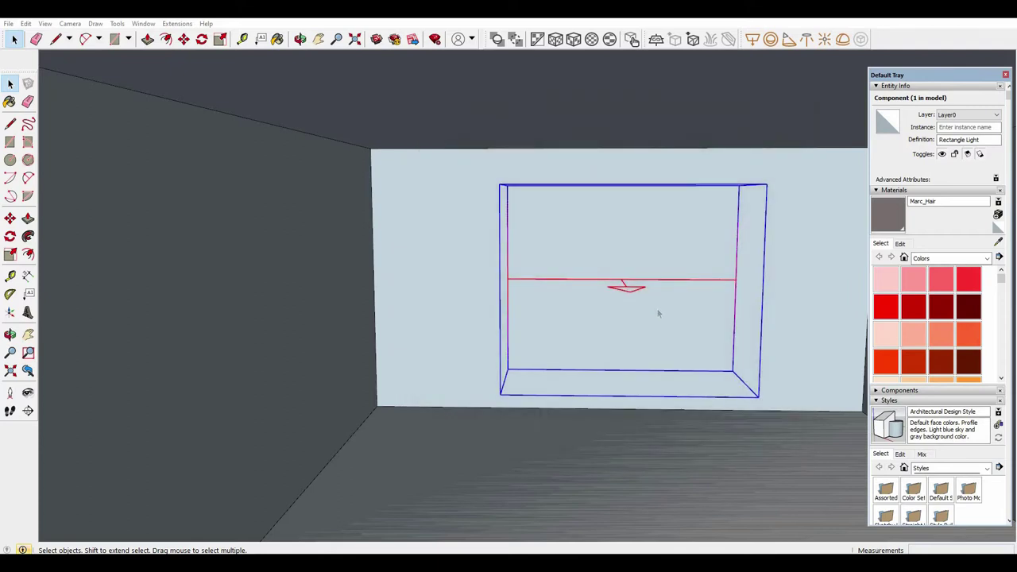
{"action": "left_click", "coordinate": [622, 289]}
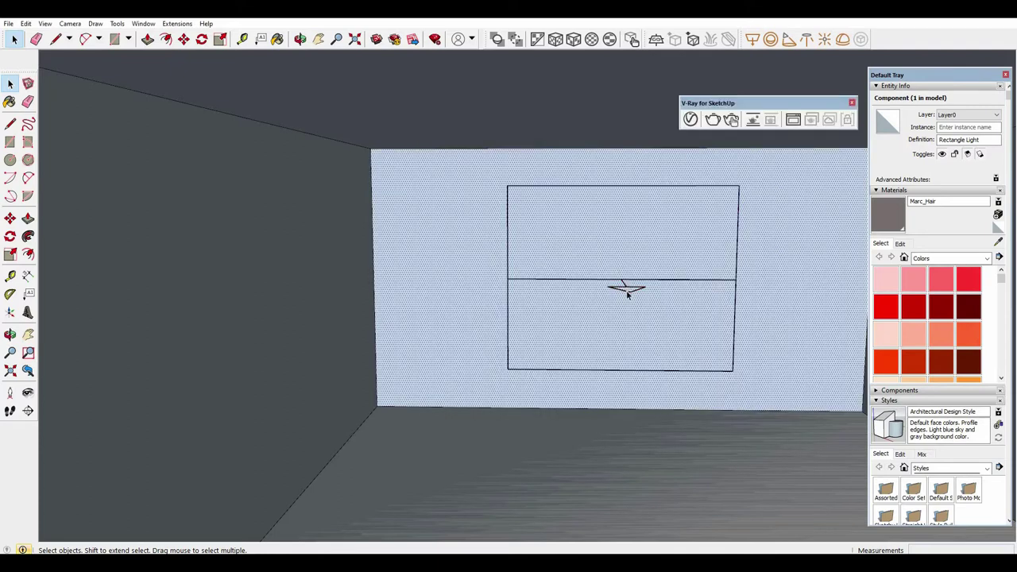
{"action": "left_click", "coordinate": [628, 291]}
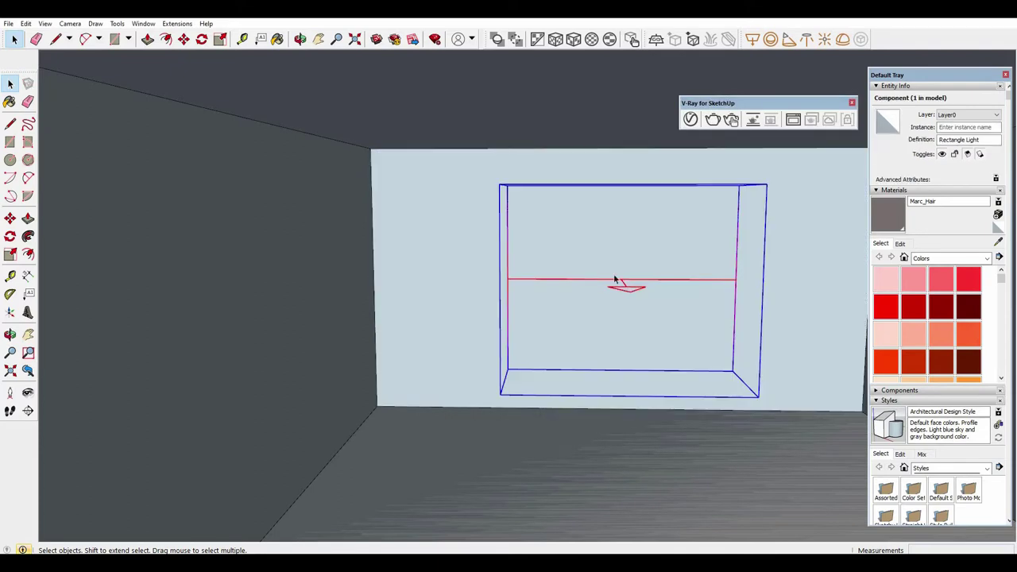
{"action": "key", "text": "Delete"}
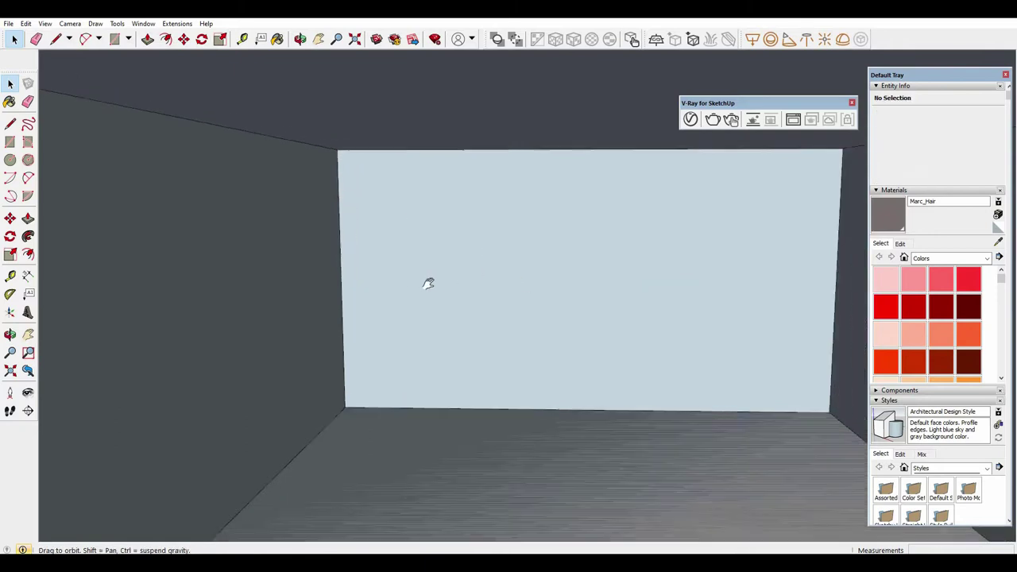
Step: Restart the interactive render of the now-dark room and rearrange the frame buffer and editor
{"action": "middle_click_drag", "start_coordinate": [485, 282], "coordinate": [422, 320], "text": "shift"}
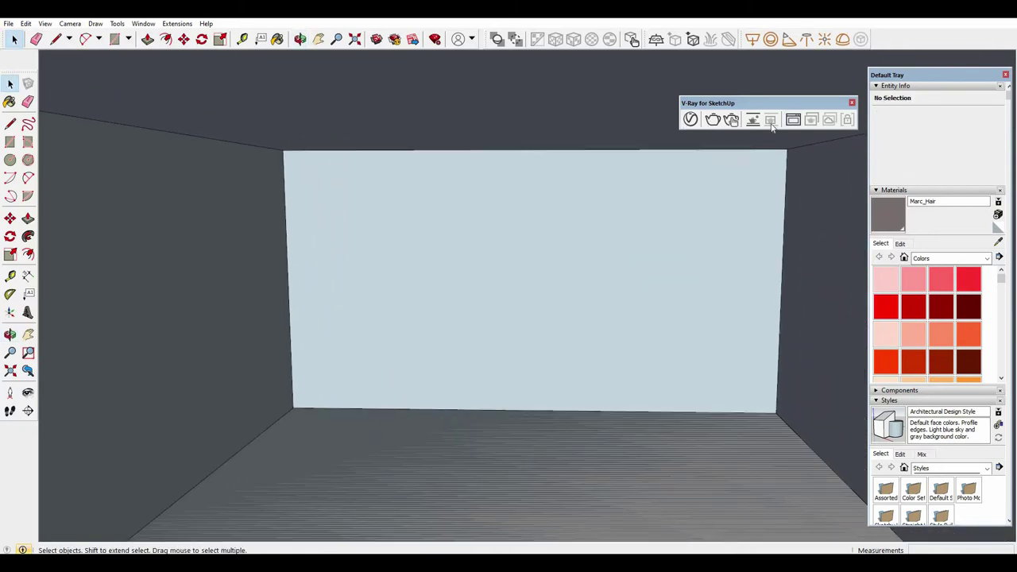
{"action": "left_click", "coordinate": [731, 119]}
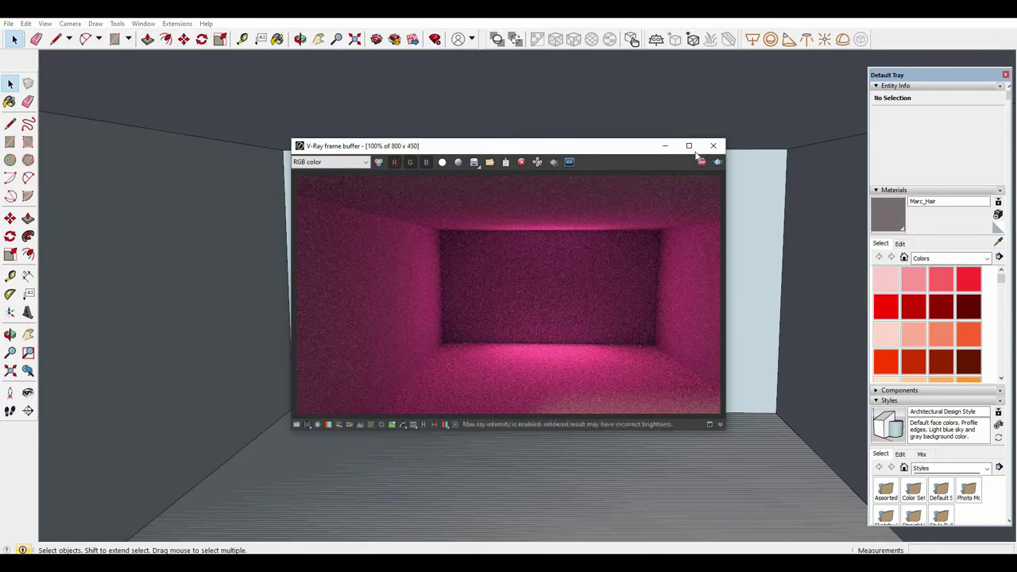
{"action": "left_click_drag", "start_coordinate": [630, 146], "coordinate": [524, 151]}
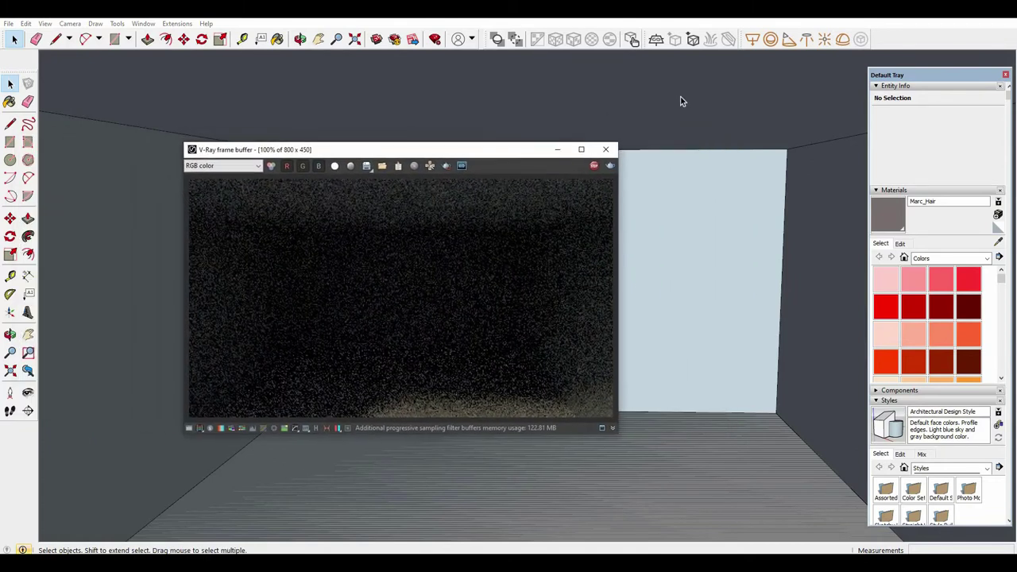
{"action": "left_click", "coordinate": [688, 117]}
{"action": "left_click", "coordinate": [696, 120]}
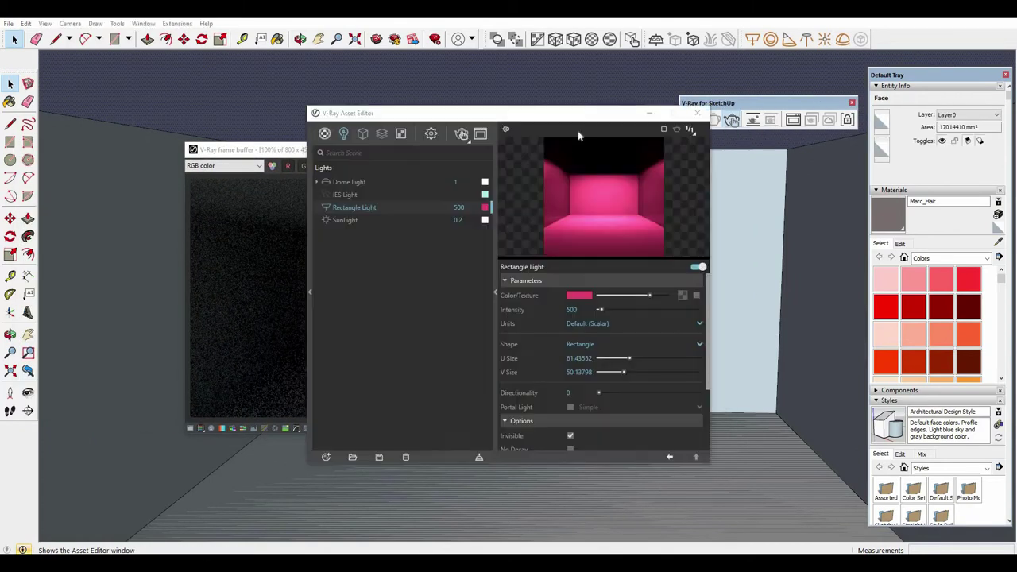
{"action": "left_click_drag", "start_coordinate": [517, 113], "coordinate": [928, 151]}
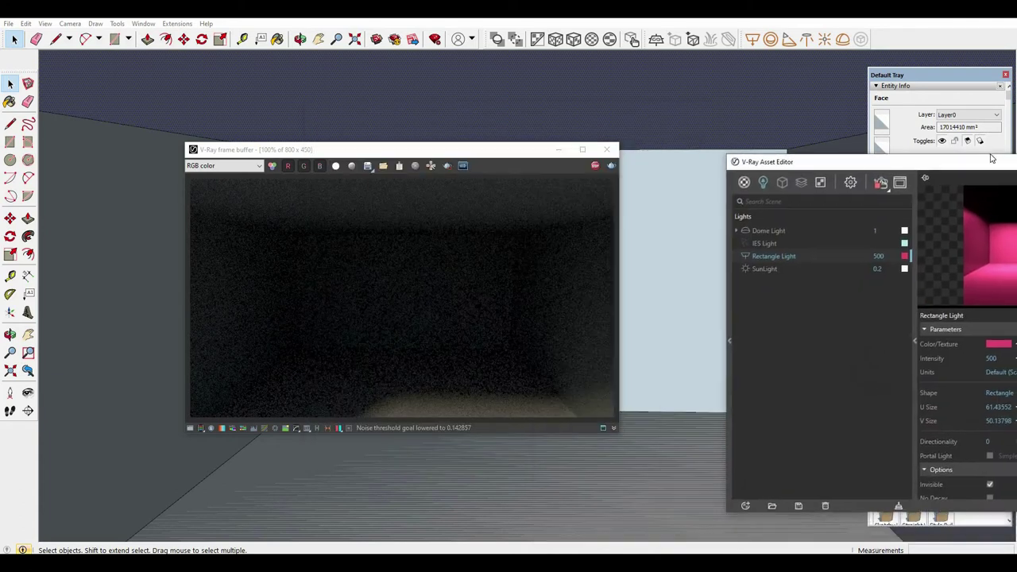
{"action": "left_click_drag", "start_coordinate": [490, 152], "coordinate": [411, 150]}
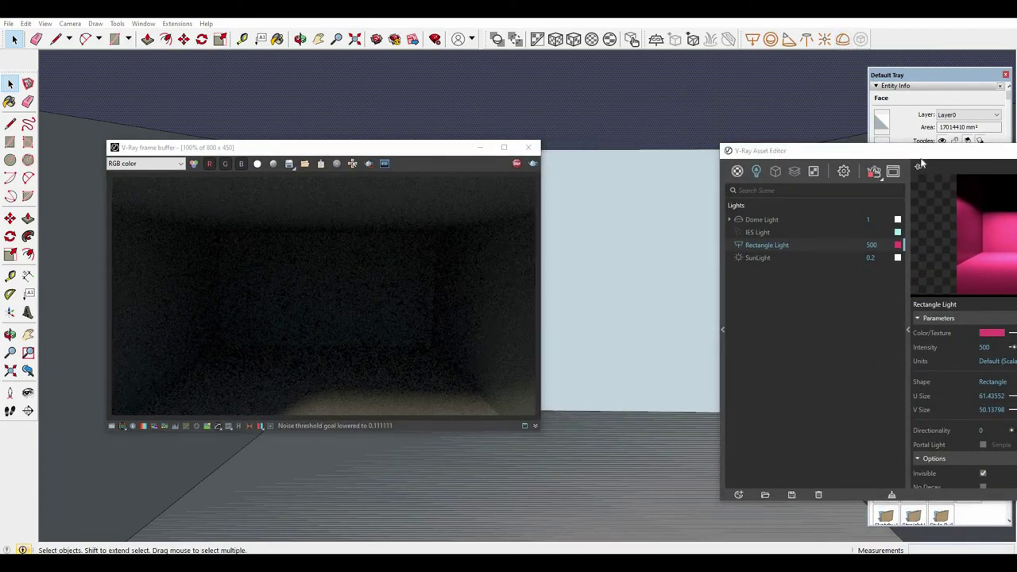
{"action": "left_click_drag", "start_coordinate": [845, 151], "coordinate": [687, 149]}
{"action": "left_click", "coordinate": [953, 148]}
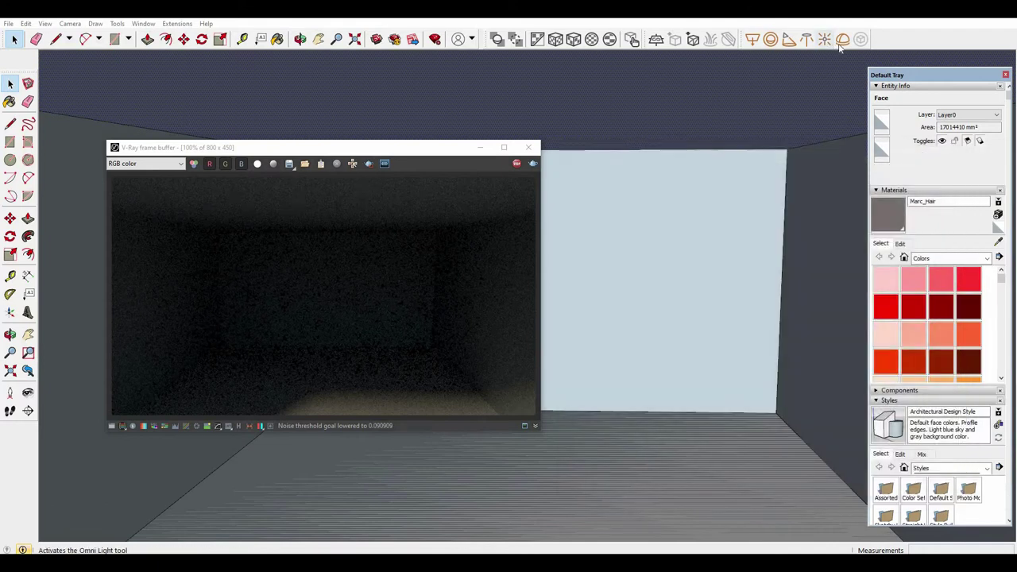
Step: Place a V-Ray sphere light in front of the back wall
{"action": "left_click", "coordinate": [770, 39]}
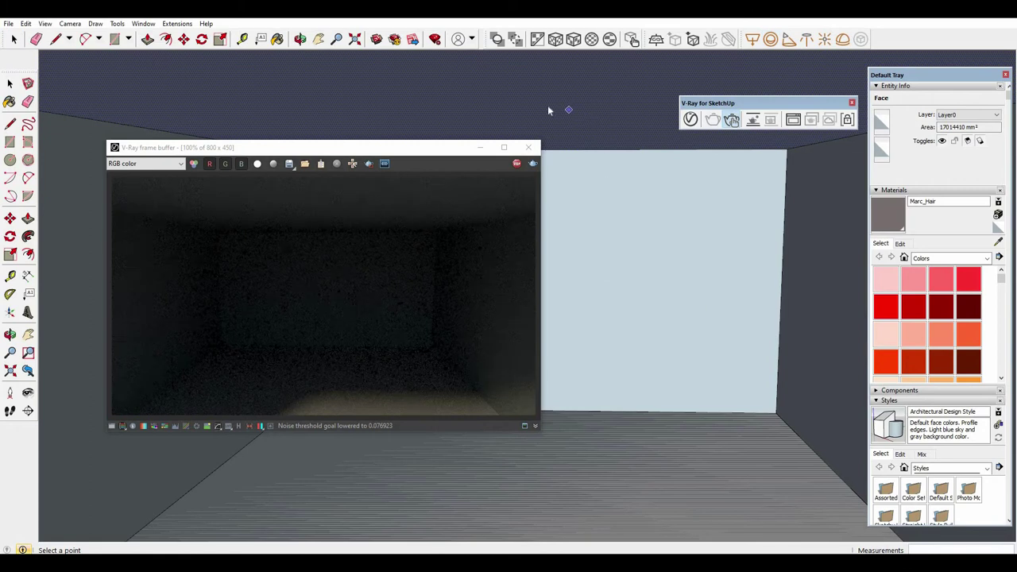
{"action": "left_click", "coordinate": [567, 271]}
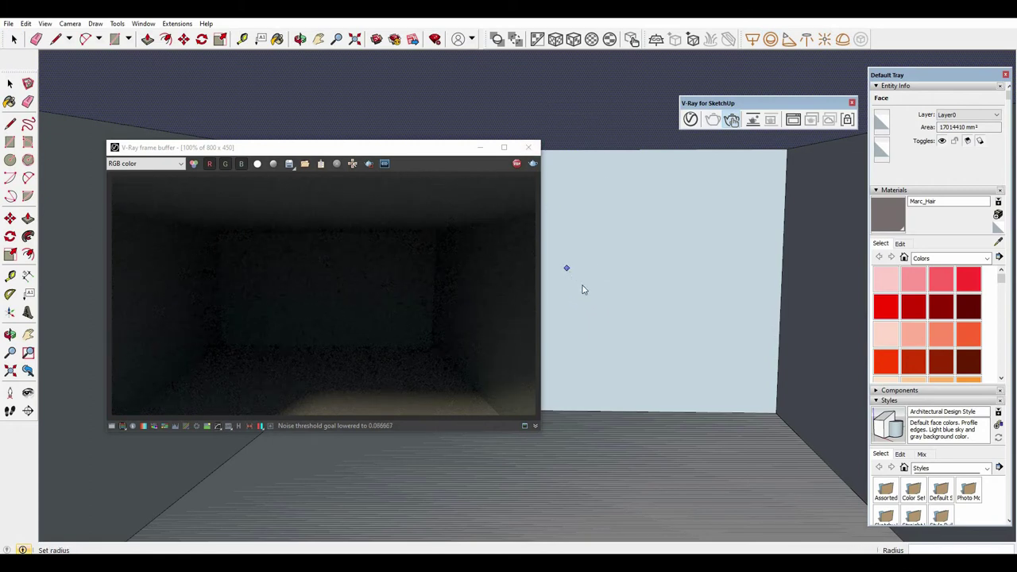
{"action": "left_click", "coordinate": [653, 311]}
{"action": "middle_click_drag", "start_coordinate": [595, 352], "coordinate": [635, 316]}
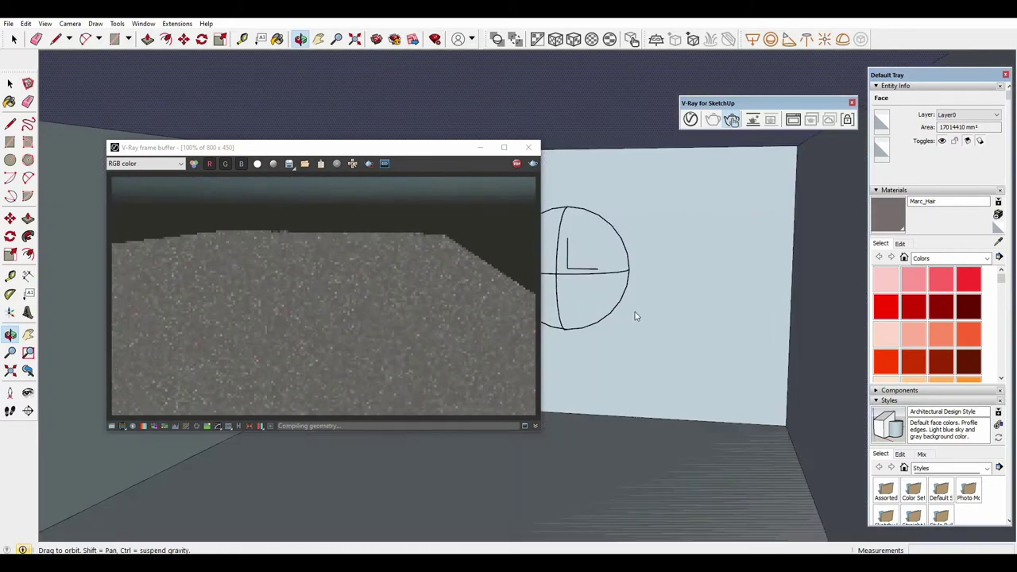
{"action": "key", "text": "space"}
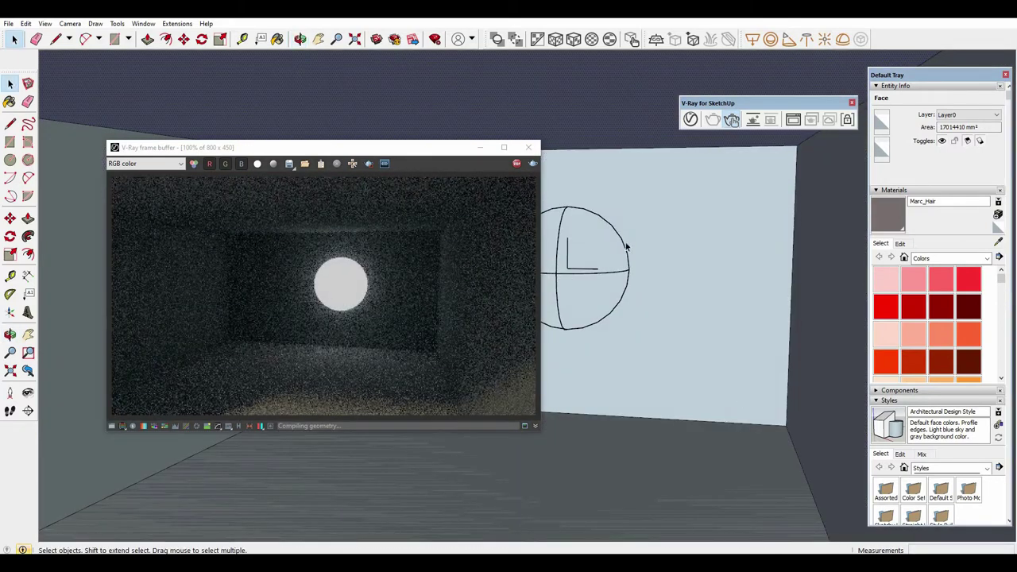
Step: Move the sphere light to a new spot near the wall and orbit to face it
{"action": "left_click", "coordinate": [628, 259]}
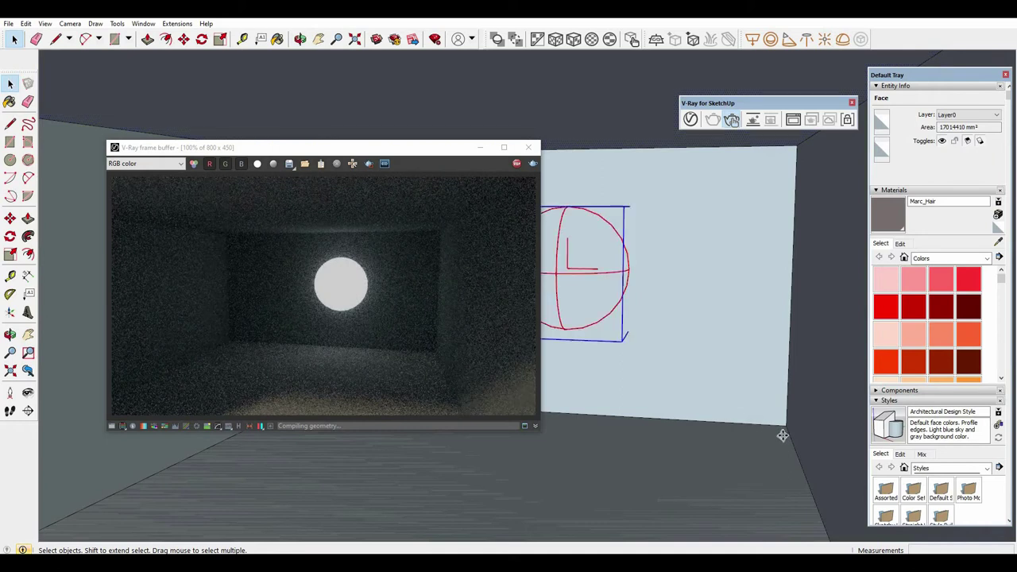
{"action": "key", "text": "m"}
{"action": "left_click", "coordinate": [786, 429]}
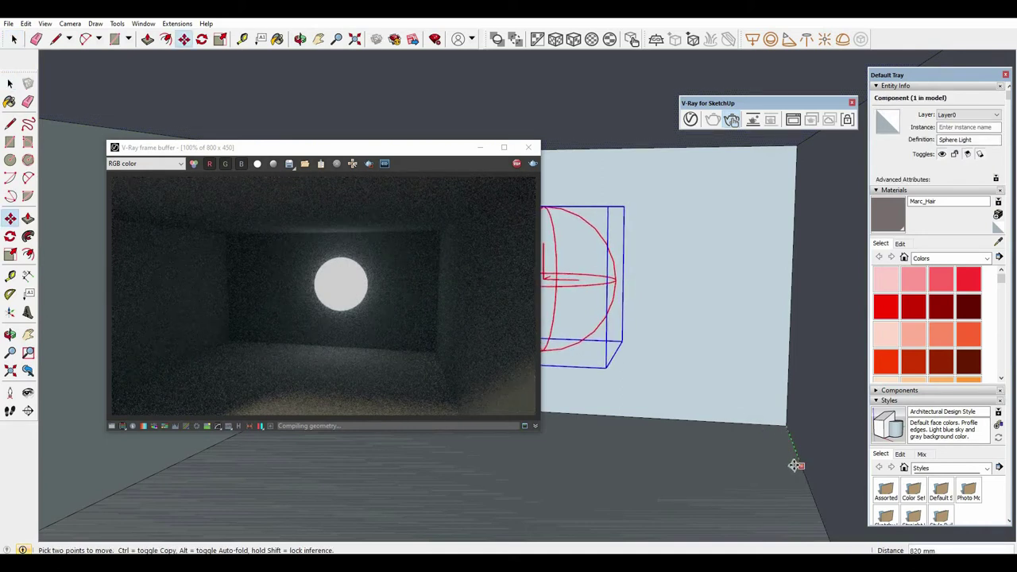
{"action": "left_click", "coordinate": [794, 465]}
{"action": "key", "text": "space"}
{"action": "mouse_move", "coordinate": [705, 307]}
{"action": "middle_mouse_down"}
{"action": "mouse_move", "coordinate": [723, 337]}
{"action": "mouse_move", "coordinate": [508, 307]}
{"action": "middle_mouse_up"}
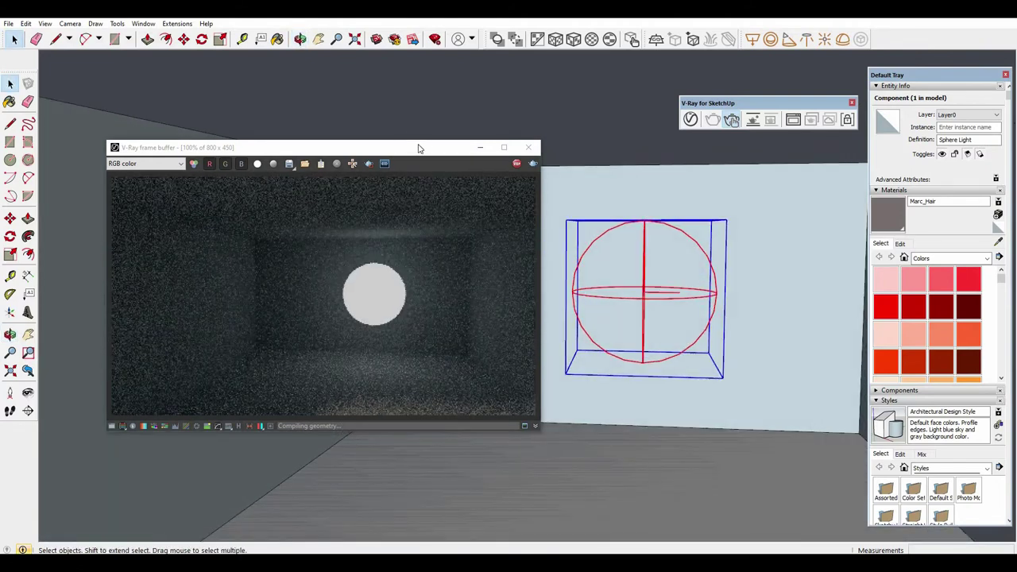
{"action": "left_click_drag", "start_coordinate": [376, 153], "coordinate": [323, 155]}
{"action": "left_click", "coordinate": [704, 136]}
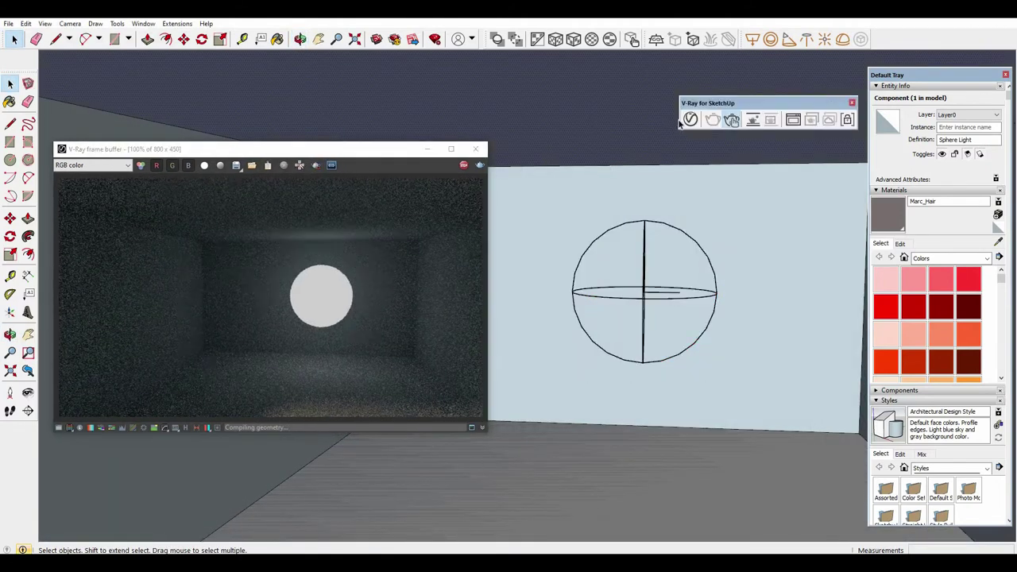
{"action": "left_click", "coordinate": [690, 119]}
Step: Show the Sphere Light settings and arrange the Asset Editor and render windows
{"action": "left_click", "coordinate": [340, 218]}
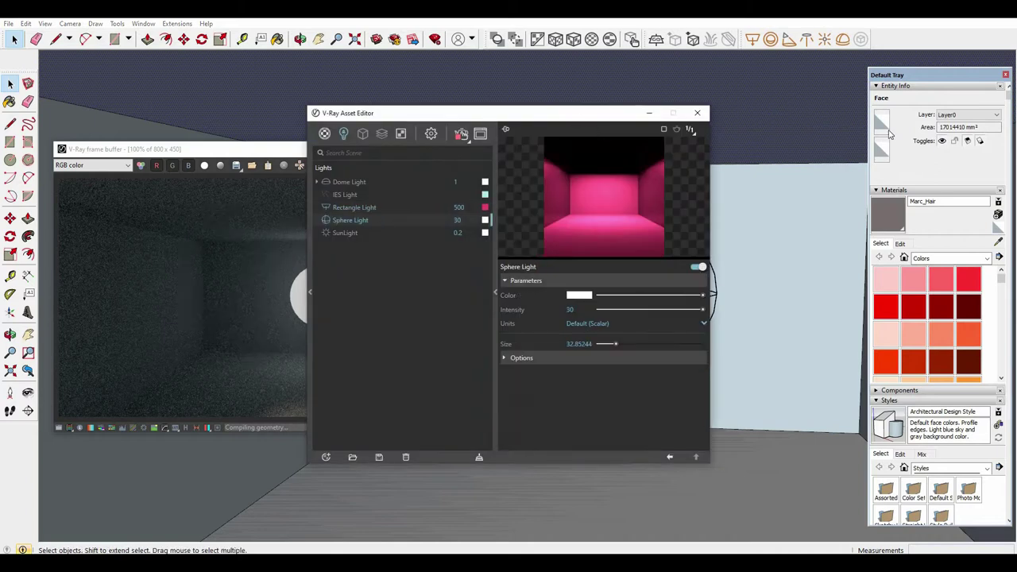
{"action": "left_click_drag", "start_coordinate": [578, 116], "coordinate": [864, 127]}
{"action": "left_click_drag", "start_coordinate": [983, 126], "coordinate": [926, 125]}
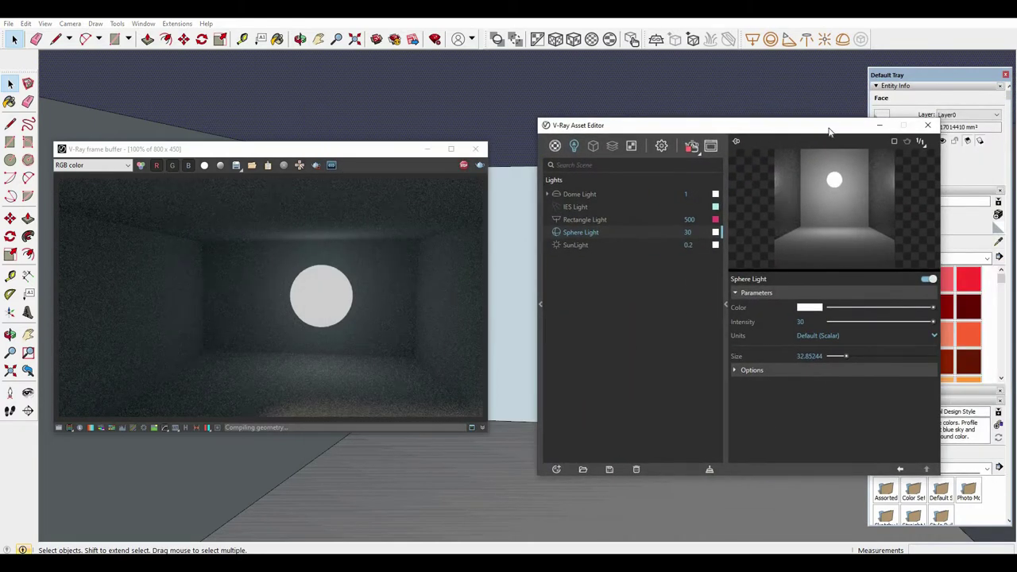
{"action": "mouse_move", "coordinate": [700, 125]}
{"action": "left_mouse_down"}
{"action": "mouse_move", "coordinate": [571, 204]}
{"action": "mouse_move", "coordinate": [394, 200]}
{"action": "left_mouse_up"}
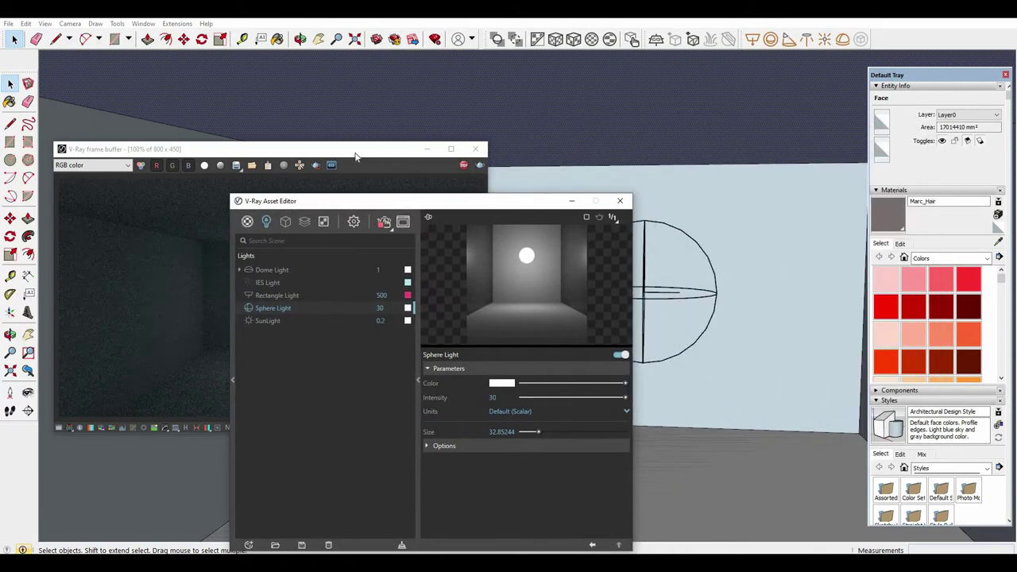
{"action": "left_click_drag", "start_coordinate": [355, 155], "coordinate": [935, 112]}
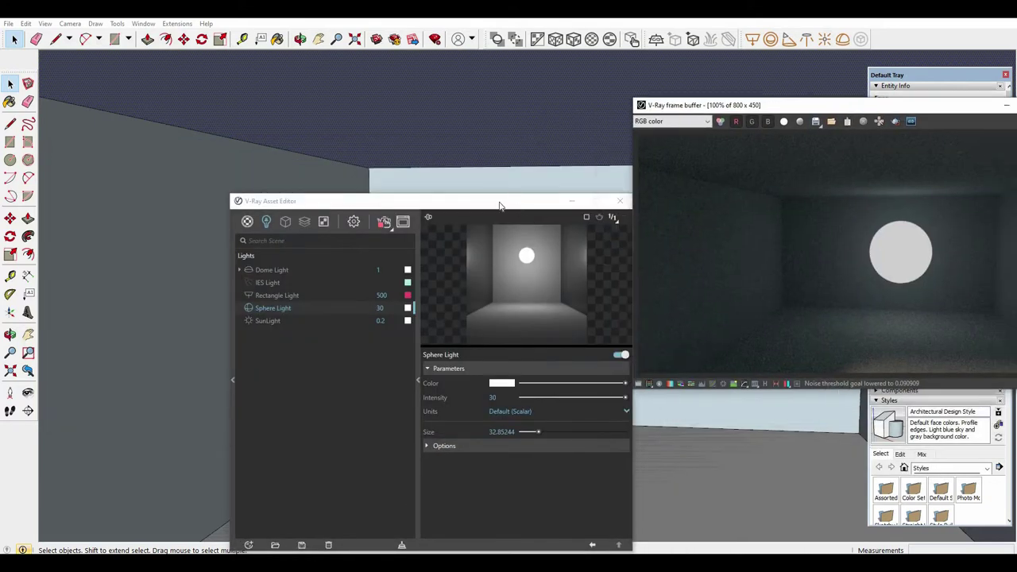
{"action": "left_click_drag", "start_coordinate": [500, 206], "coordinate": [390, 154]}
{"action": "middle_click", "coordinate": [511, 274]}
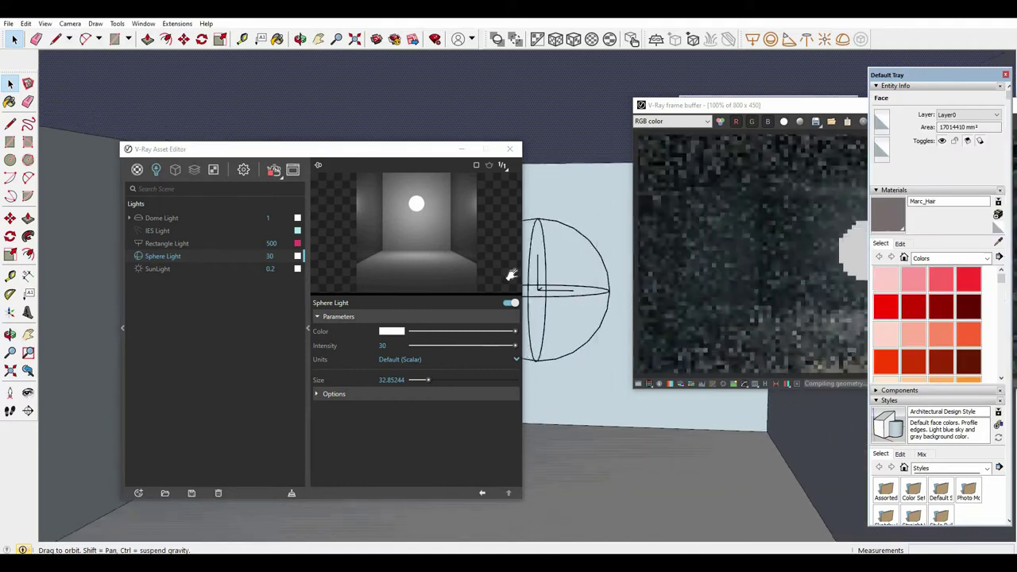
{"action": "left_click", "coordinate": [722, 106]}
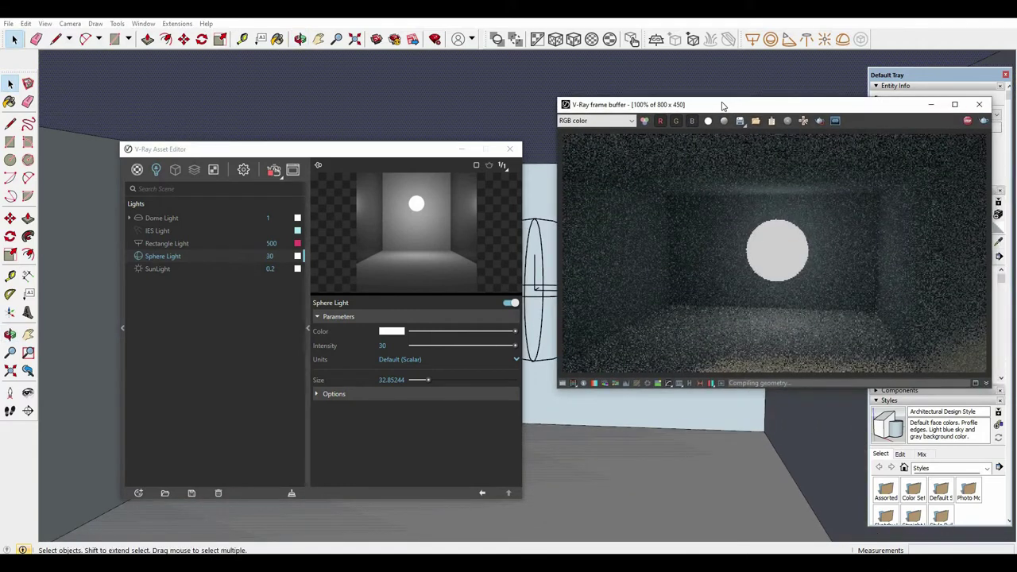
{"action": "left_click_drag", "start_coordinate": [722, 106], "coordinate": [697, 101]}
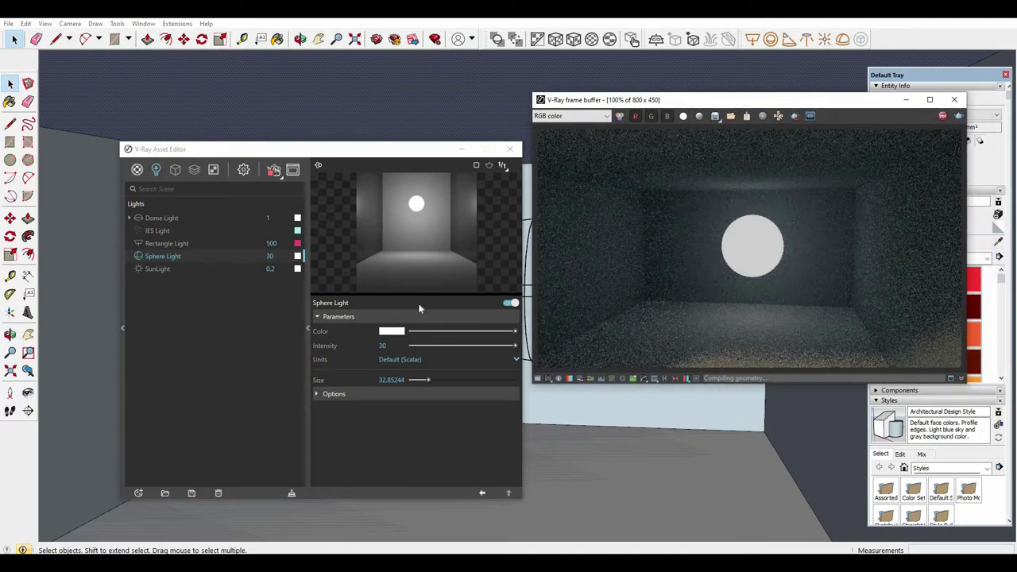
Step: Raise the Sphere Light intensity to 50, then 100, and pick a pink colour (R 0.963, G 0.465, B 0.465)
{"action": "left_click", "coordinate": [380, 345]}
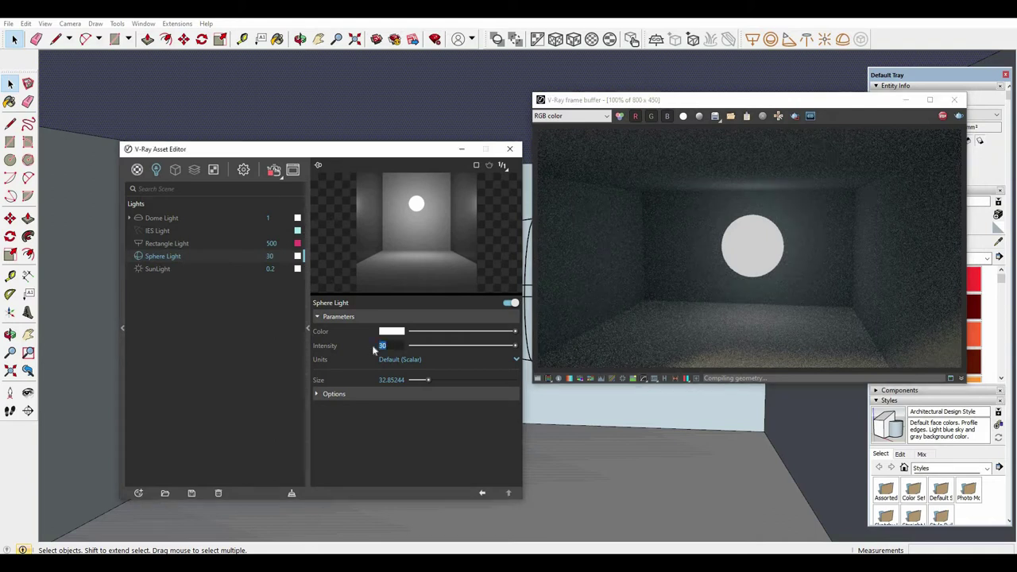
{"action": "type", "text": "50"}
{"action": "key", "text": "Return"}
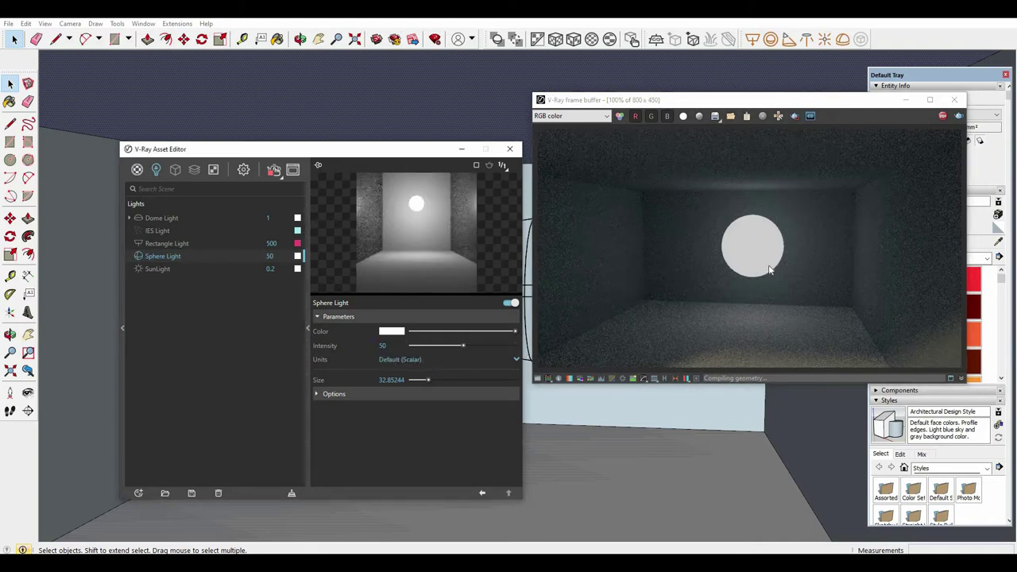
{"action": "left_click", "coordinate": [393, 346]}
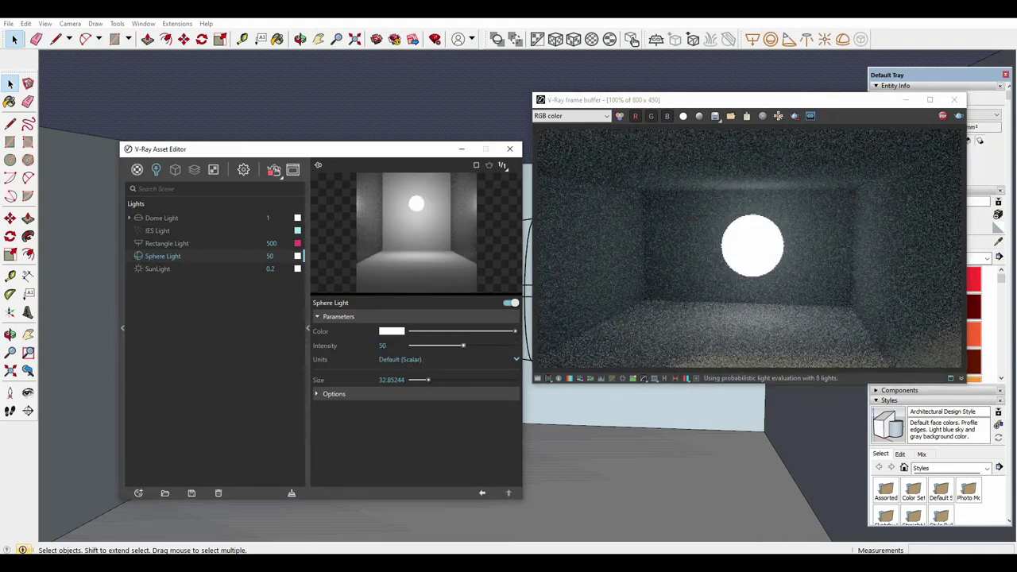
{"action": "type", "text": "1"}
{"action": "type", "text": "00"}
{"action": "key", "text": "Return"}
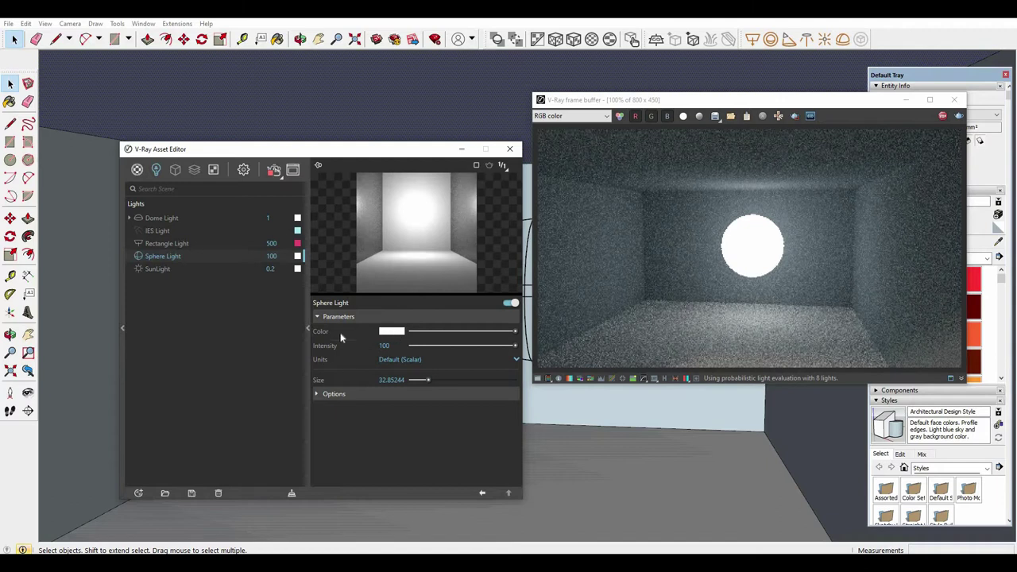
{"action": "left_click", "coordinate": [392, 332]}
{"action": "left_click", "coordinate": [410, 216]}
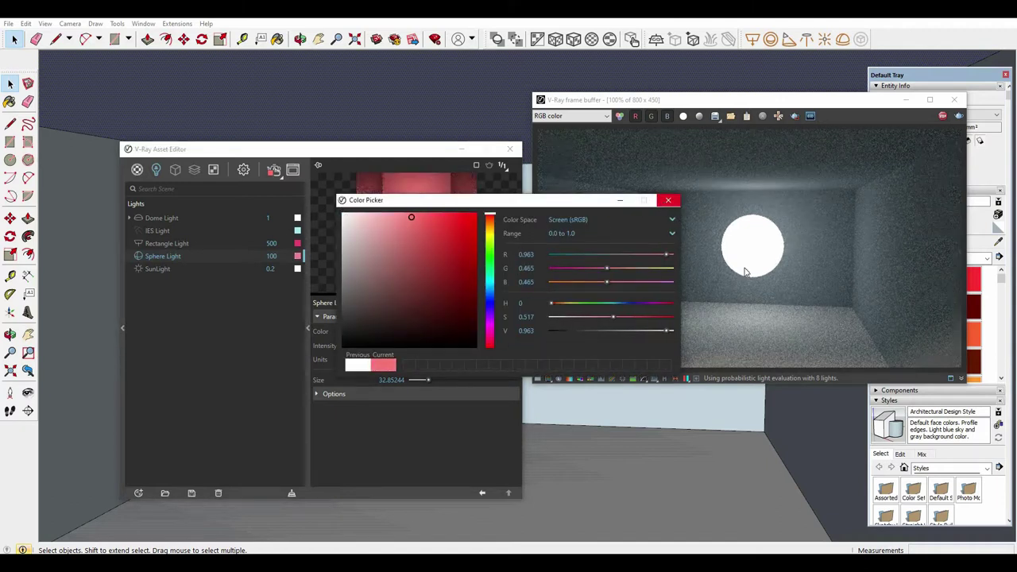
Step: Recolour the sphere light from pink to cyan (R 0.115, G 0.823, B 0.905)
{"action": "left_click", "coordinate": [665, 201]}
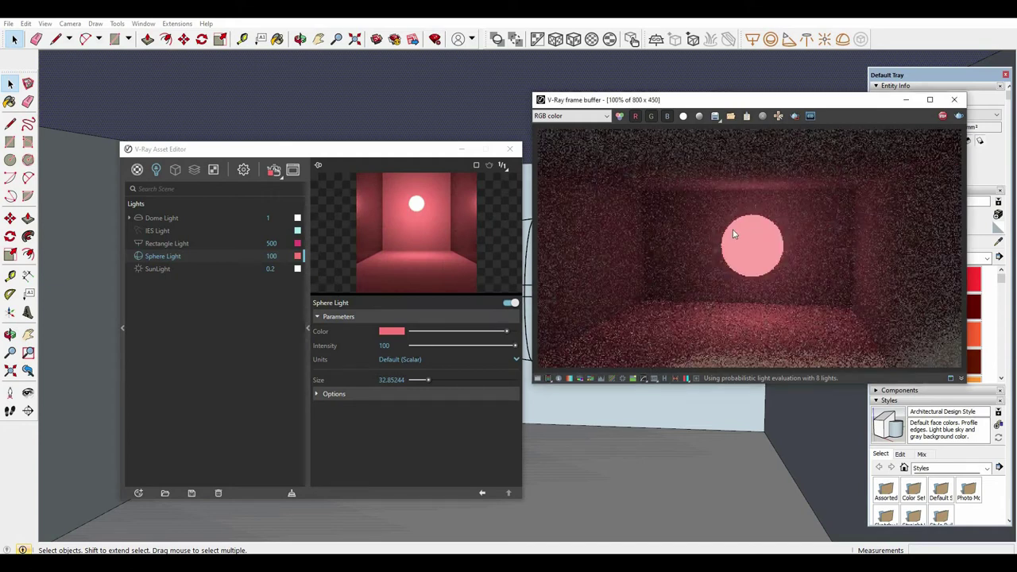
{"action": "left_click", "coordinate": [381, 334]}
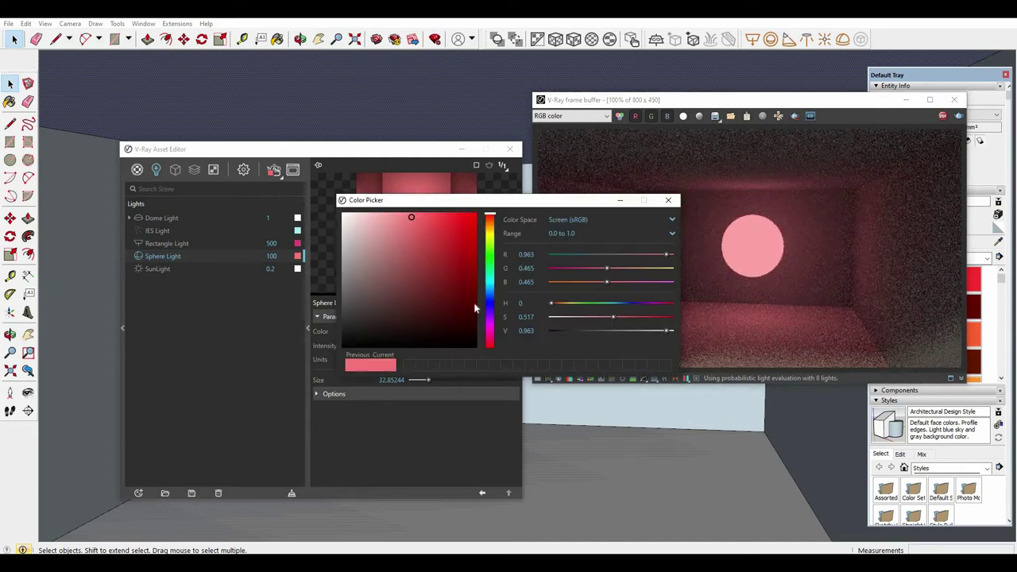
{"action": "left_click_drag", "start_coordinate": [490, 300], "coordinate": [490, 282]}
{"action": "left_click", "coordinate": [441, 216]}
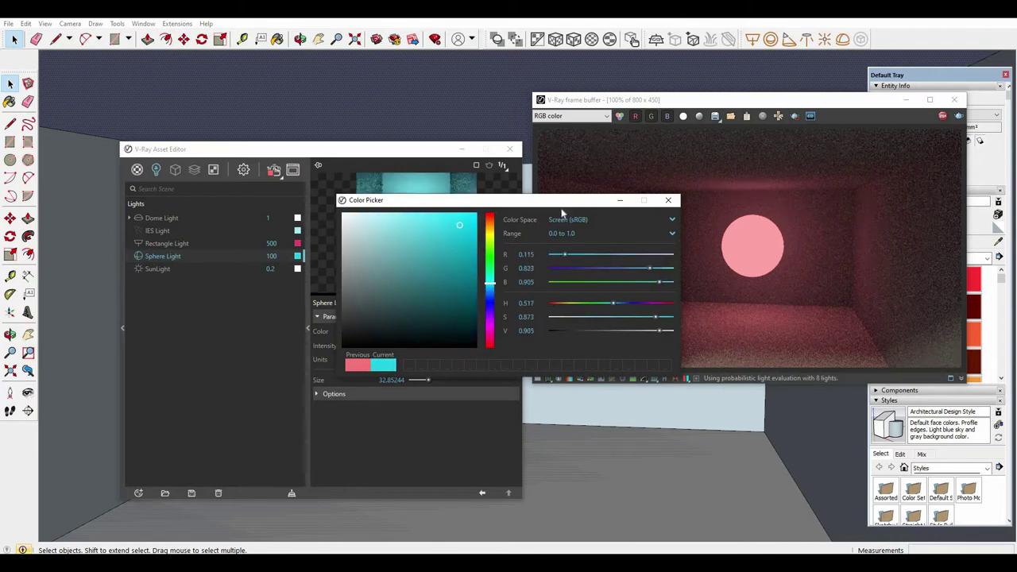
{"action": "left_click", "coordinate": [669, 200]}
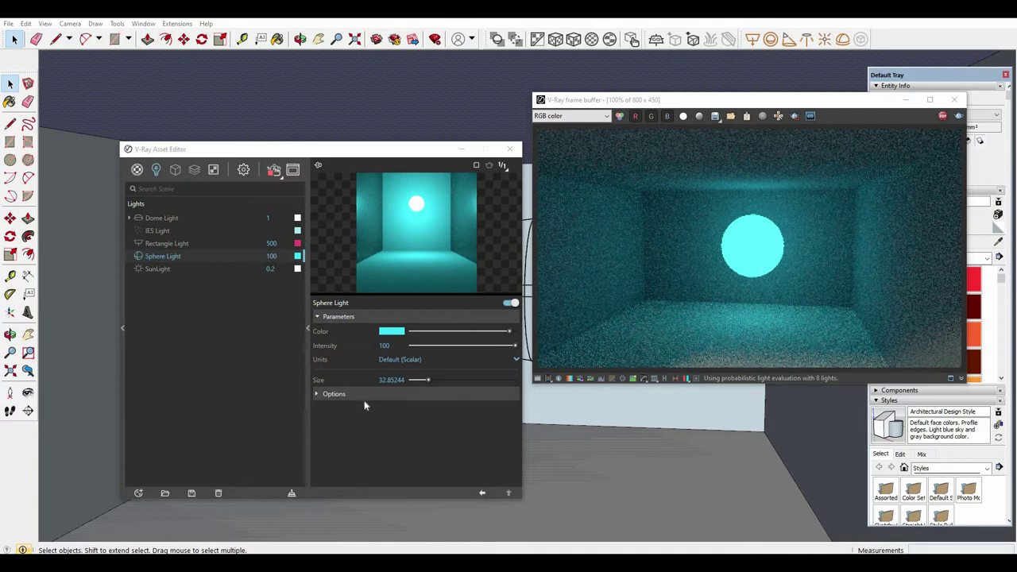
{"action": "left_click", "coordinate": [373, 343]}
{"action": "type", "text": "5000"}
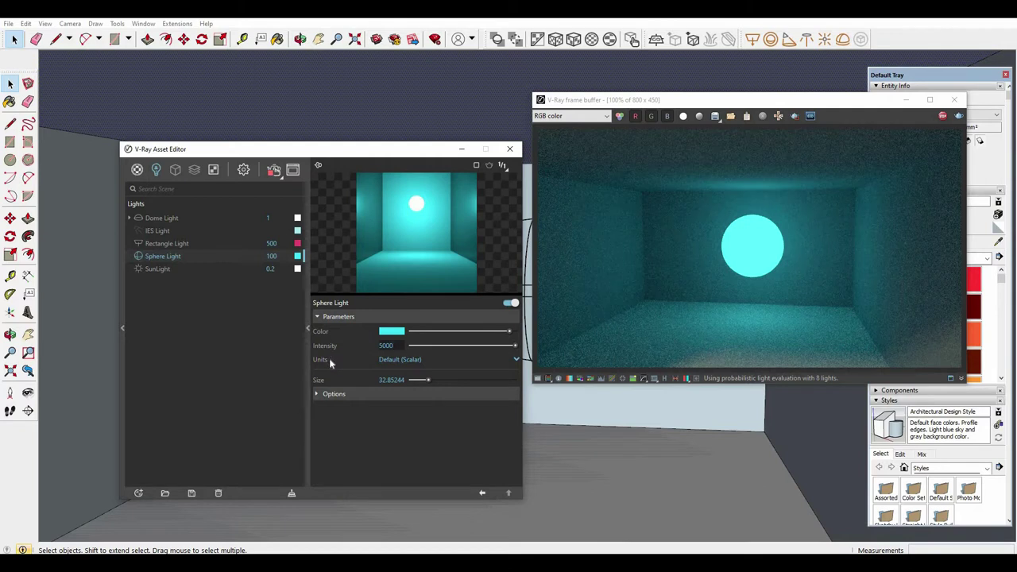
Step: Fix the sphere light intensity at 500 and try Lumens, Luminance and Radiant power units
{"action": "key", "text": "BackSpace"}
{"action": "key", "text": "Return"}
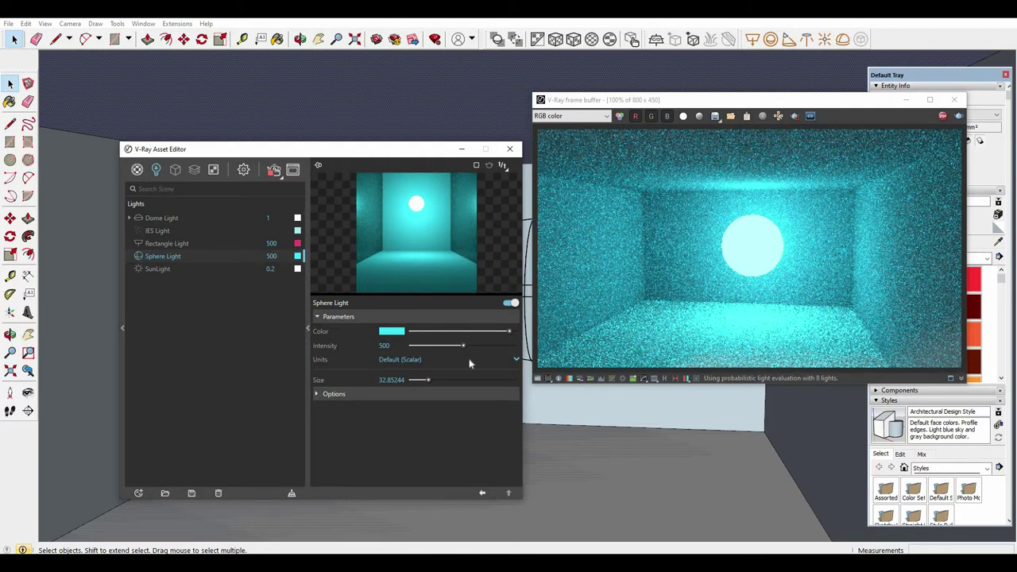
{"action": "left_click", "coordinate": [469, 363]}
{"action": "left_click", "coordinate": [432, 395]}
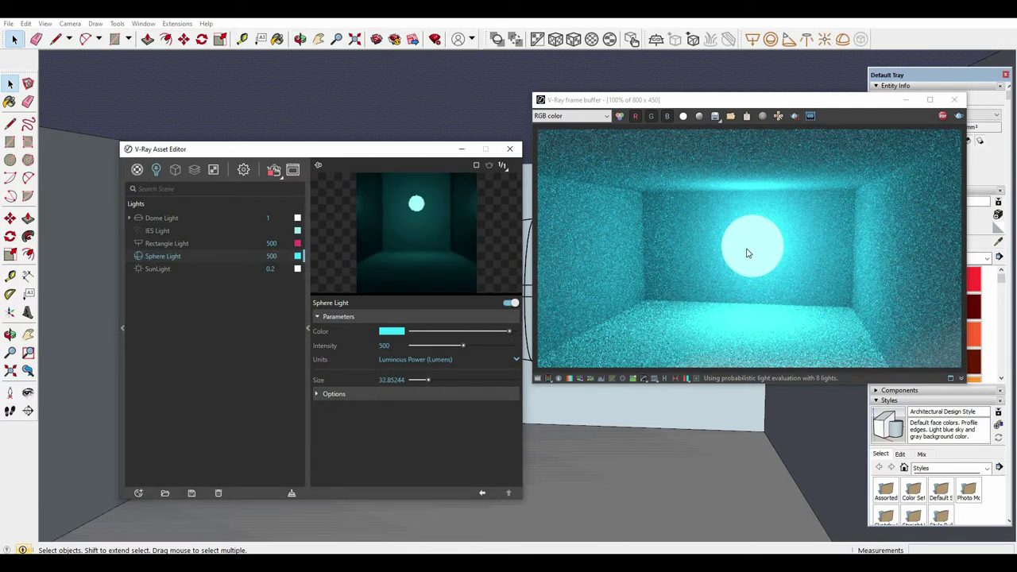
{"action": "left_click", "coordinate": [455, 362]}
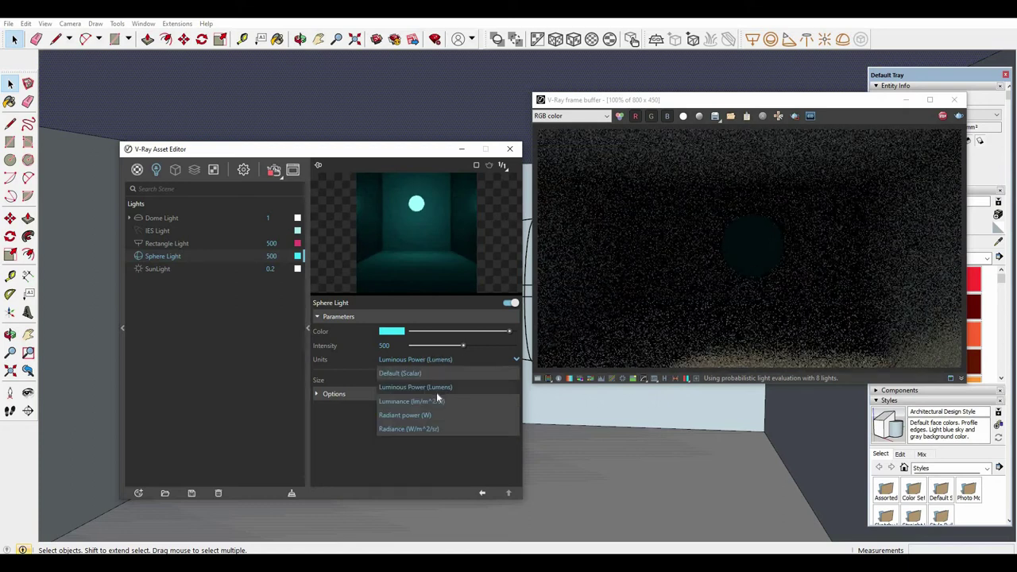
{"action": "left_click", "coordinate": [427, 401]}
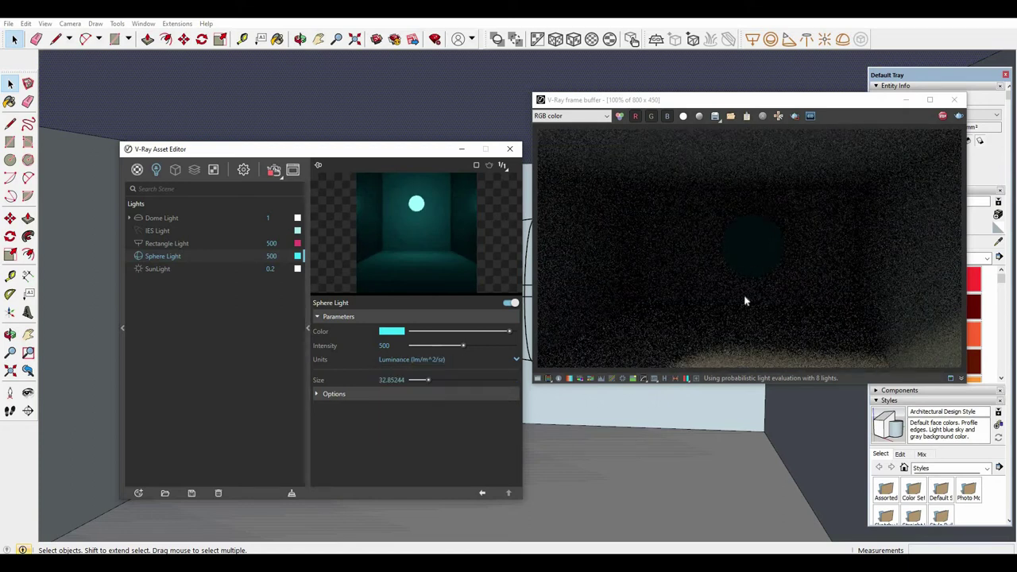
{"action": "left_click", "coordinate": [441, 359]}
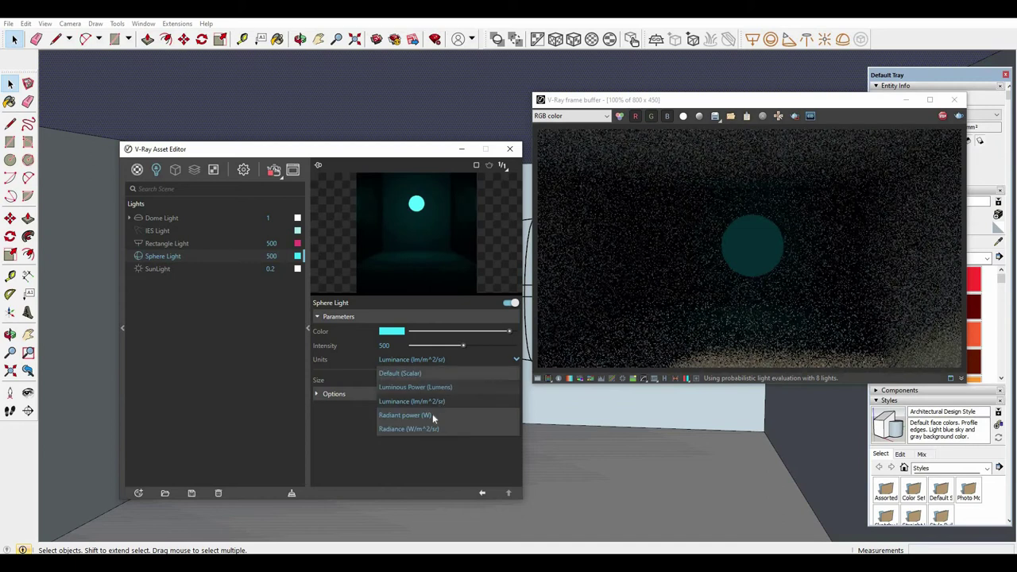
{"action": "left_click", "coordinate": [432, 415]}
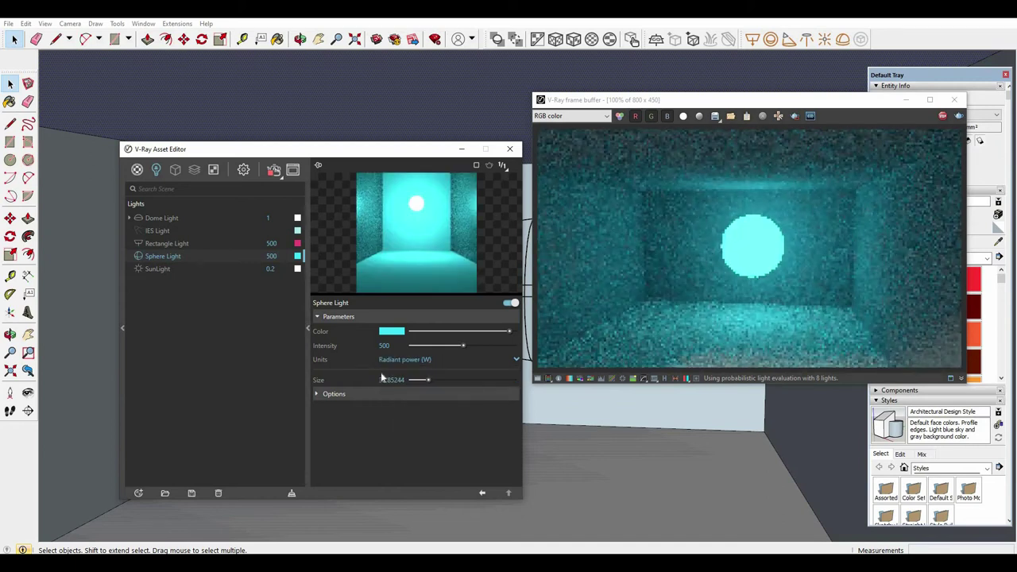
Step: Try Radiance and Radiant power units, finally leaving the light on Default (Scalar)
{"action": "left_click", "coordinate": [439, 360]}
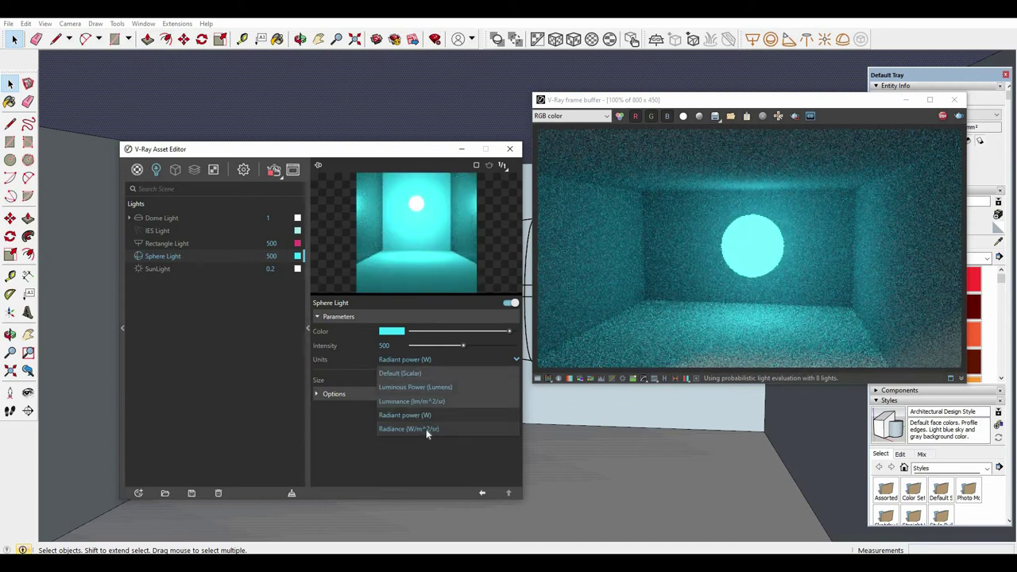
{"action": "left_click", "coordinate": [426, 430]}
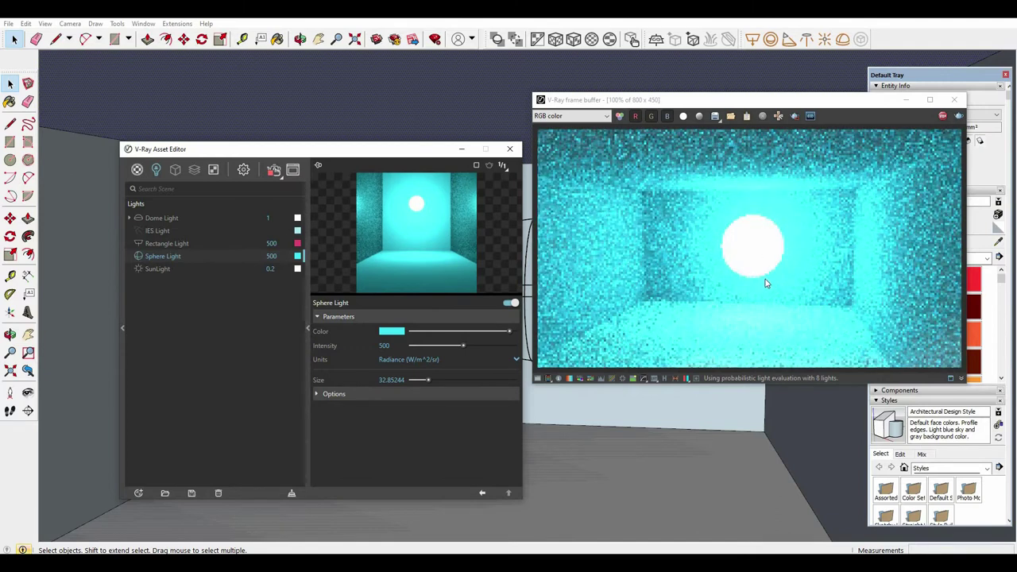
{"action": "left_click", "coordinate": [451, 358]}
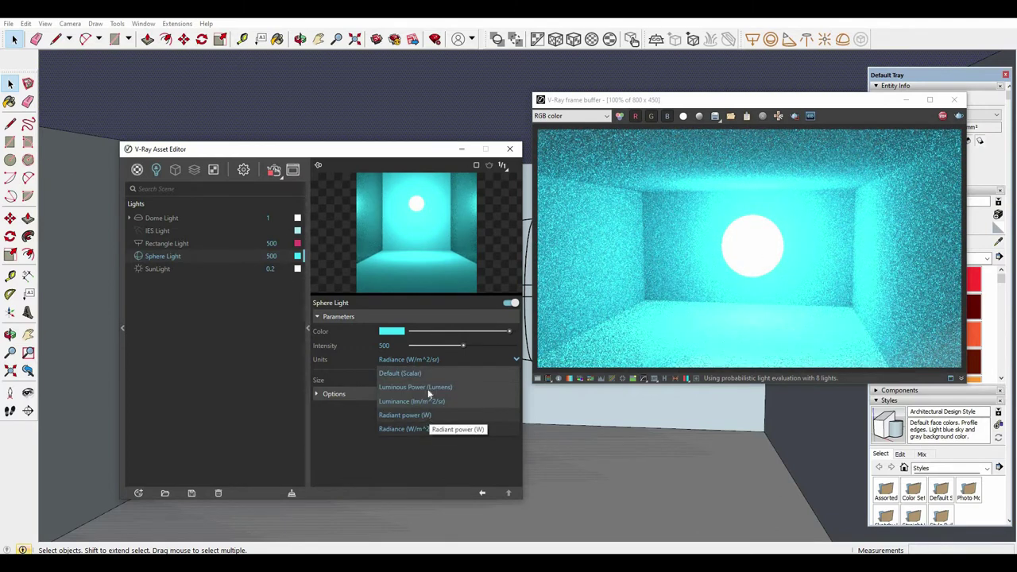
{"action": "left_click", "coordinate": [401, 373]}
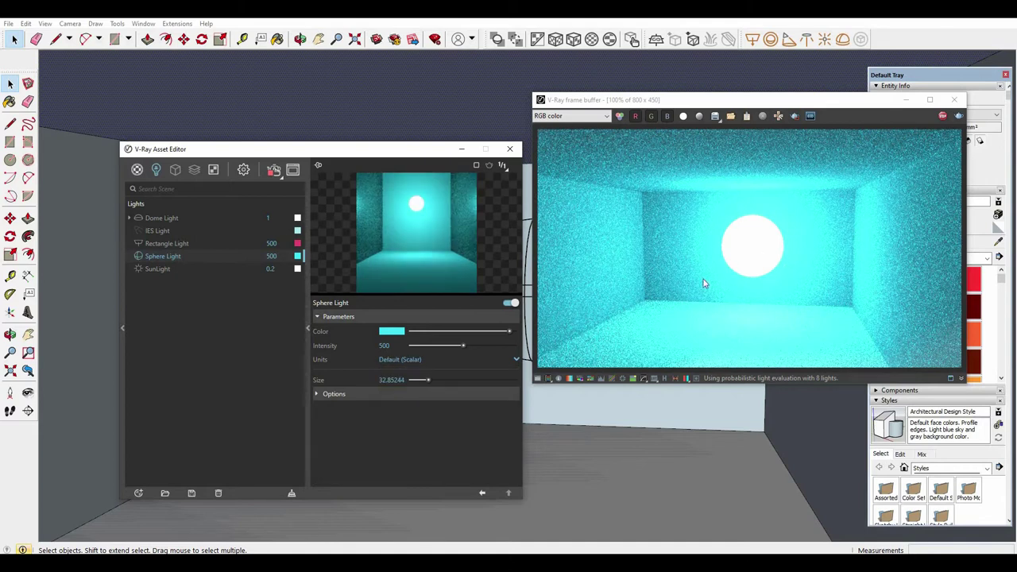
{"action": "left_click", "coordinate": [427, 359]}
{"action": "left_click", "coordinate": [421, 414]}
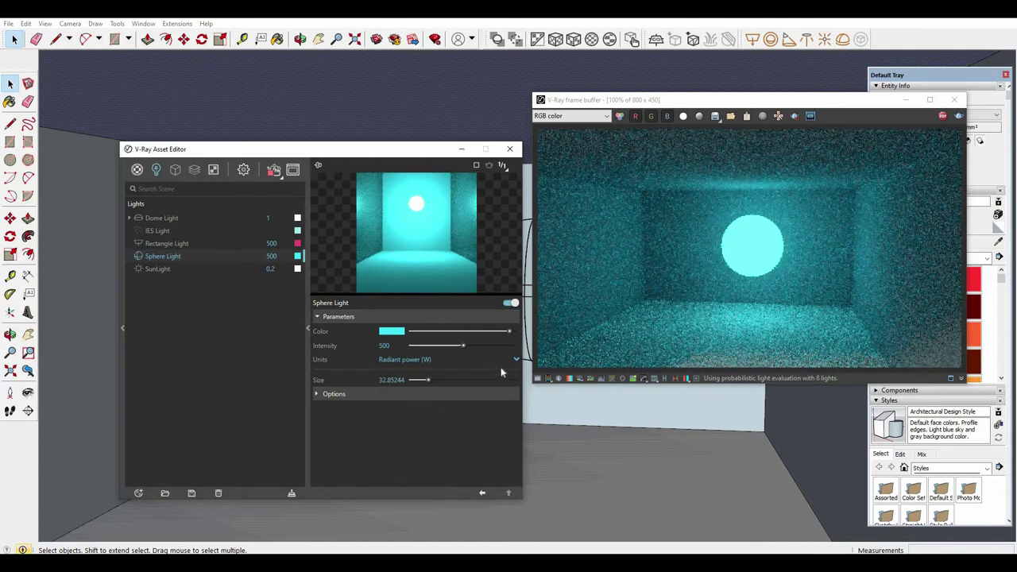
{"action": "left_click", "coordinate": [435, 362]}
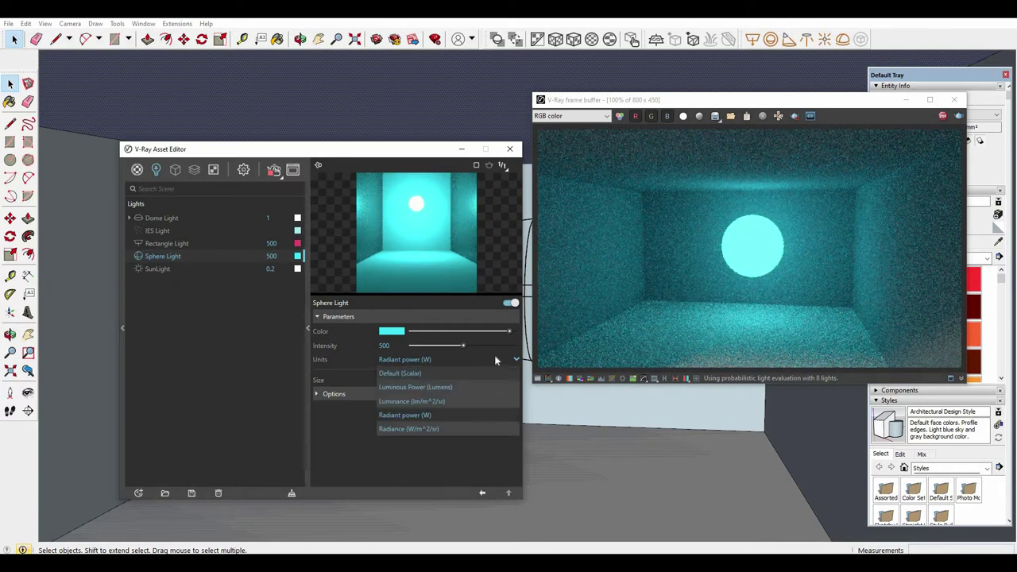
{"action": "left_click", "coordinate": [476, 370]}
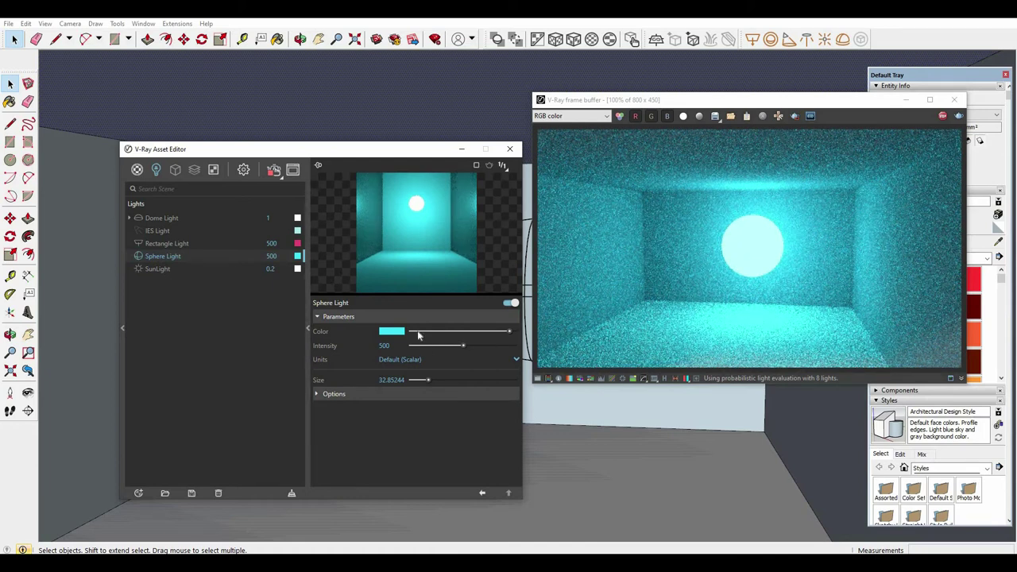
Step: Lower the sphere light intensity to 50, then 100, and toggle the light off and on
{"action": "double_click", "coordinate": [385, 346]}
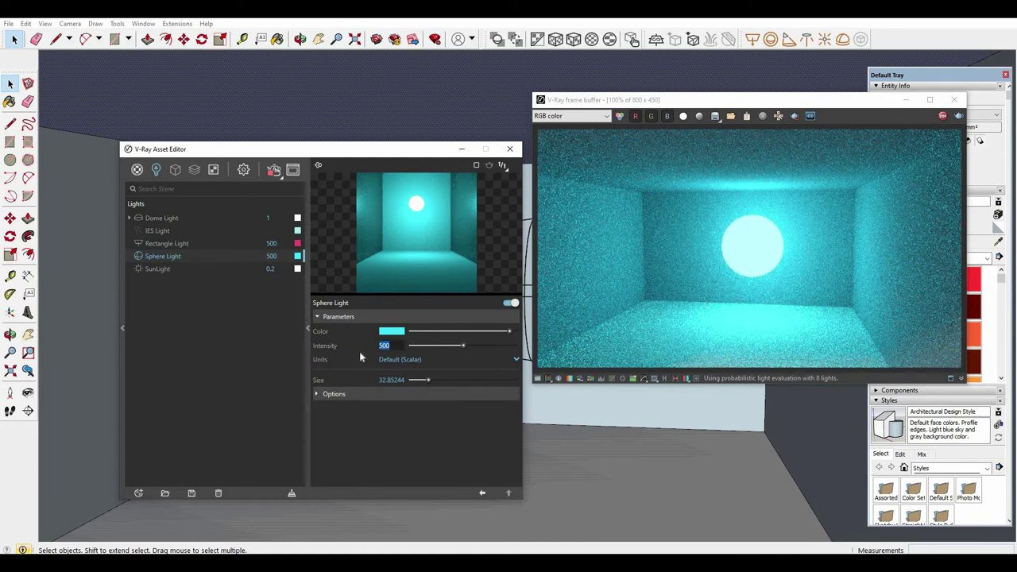
{"action": "type", "text": "50"}
{"action": "key", "text": "Return"}
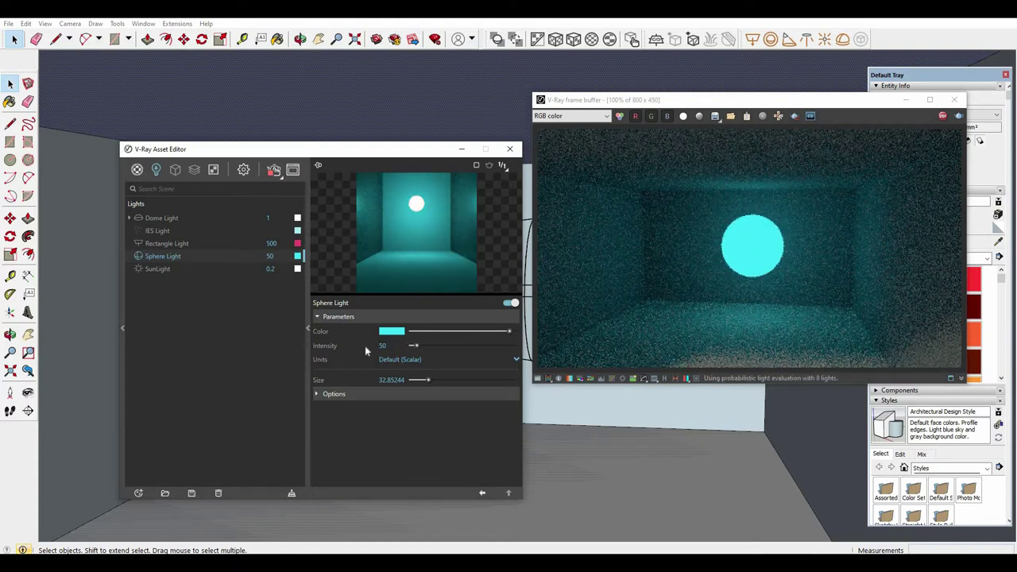
{"action": "type", "text": "100"}
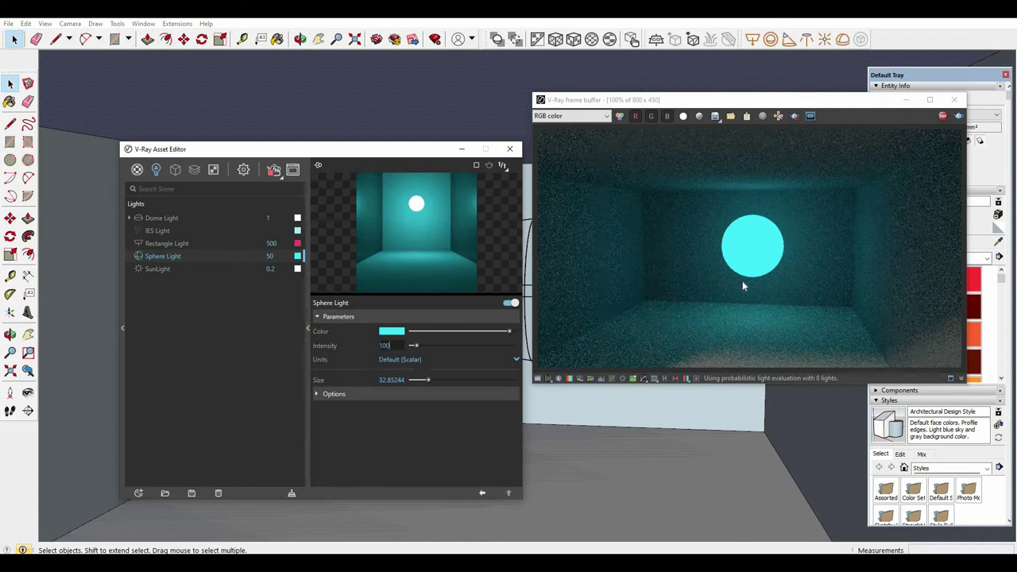
{"action": "key", "text": "Return"}
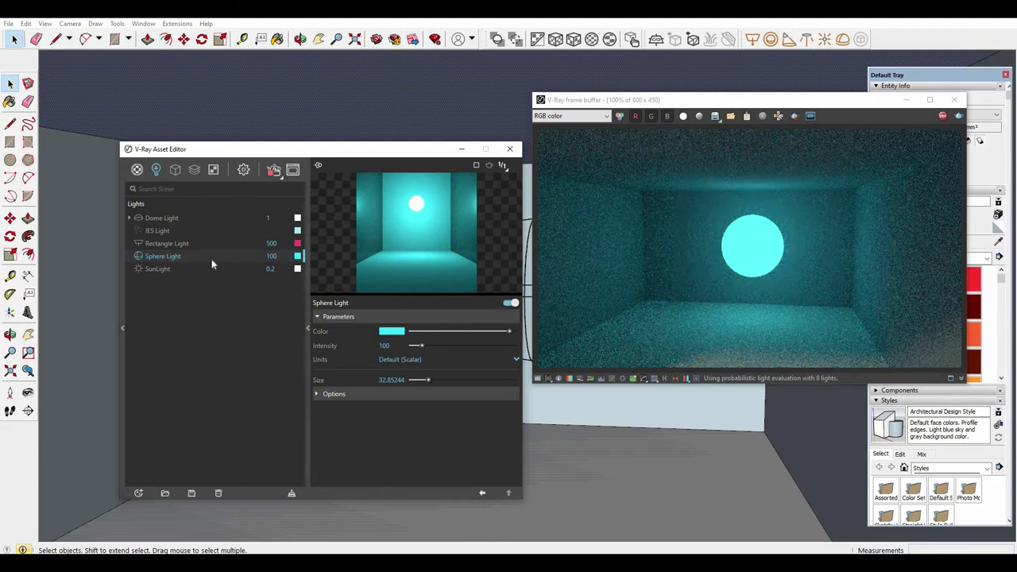
{"action": "left_click", "coordinate": [509, 304]}
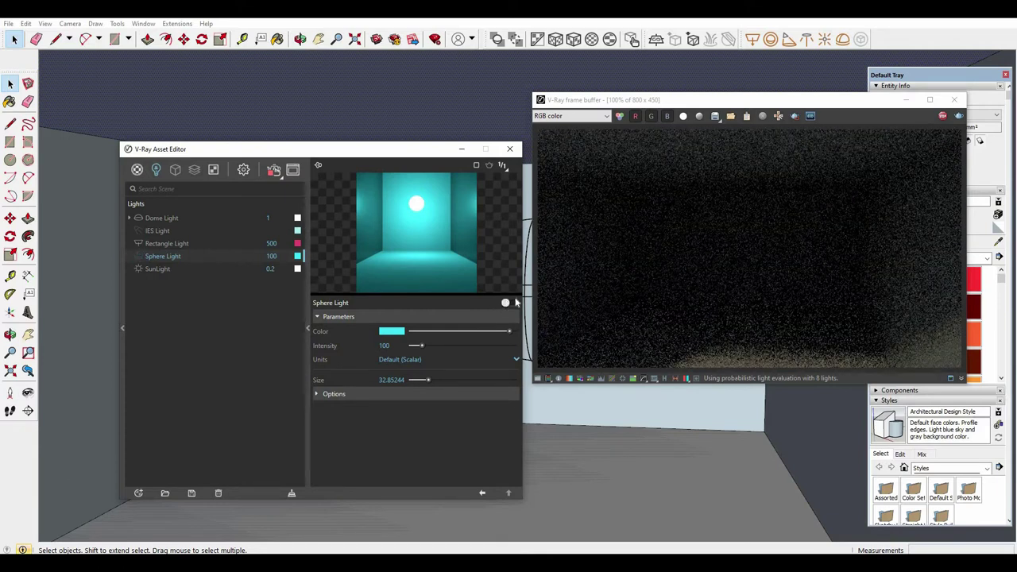
{"action": "left_click", "coordinate": [509, 303]}
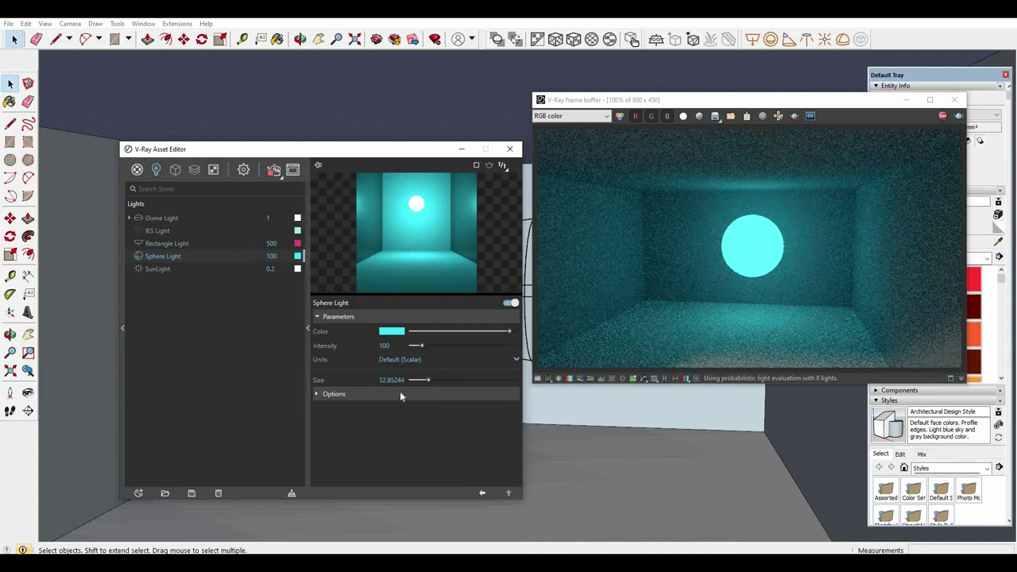
Step: Expand the sphere light's Options and try intensity values 500 and 10000
{"action": "left_click", "coordinate": [400, 394]}
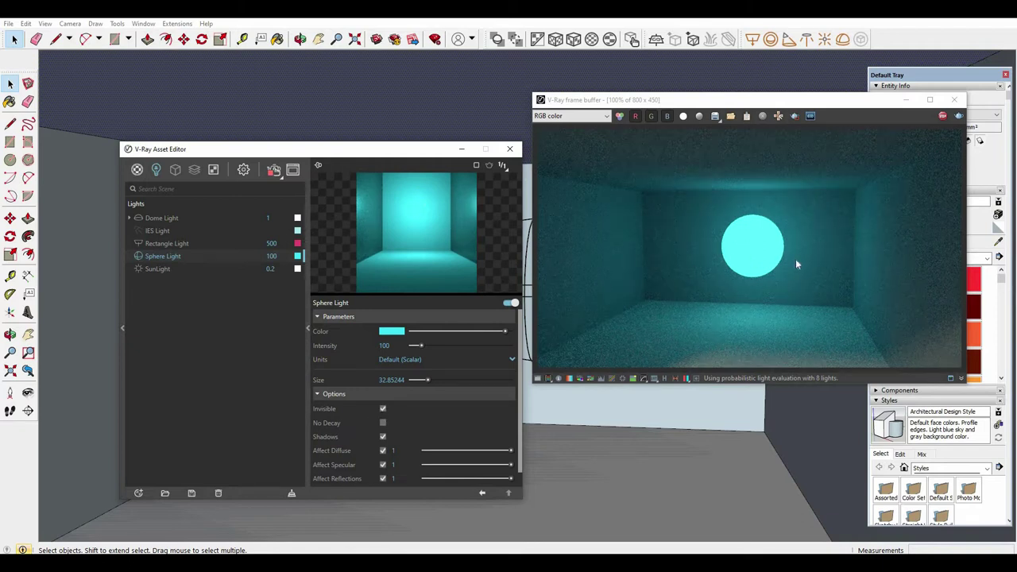
{"action": "left_click", "coordinate": [383, 346]}
{"action": "type", "text": "50"}
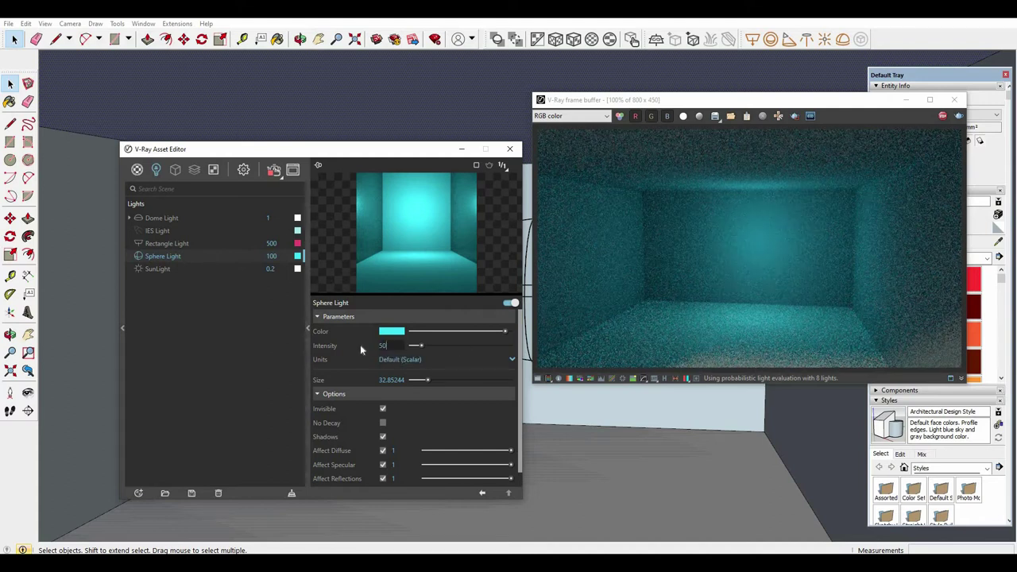
{"action": "type", "text": "0"}
{"action": "key", "text": "Return"}
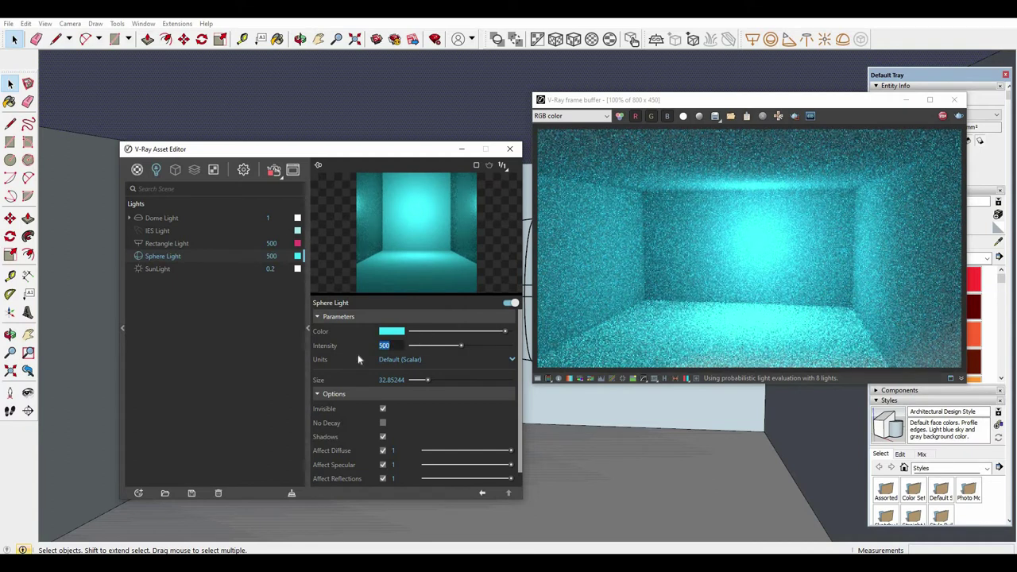
{"action": "type", "text": "10000"}
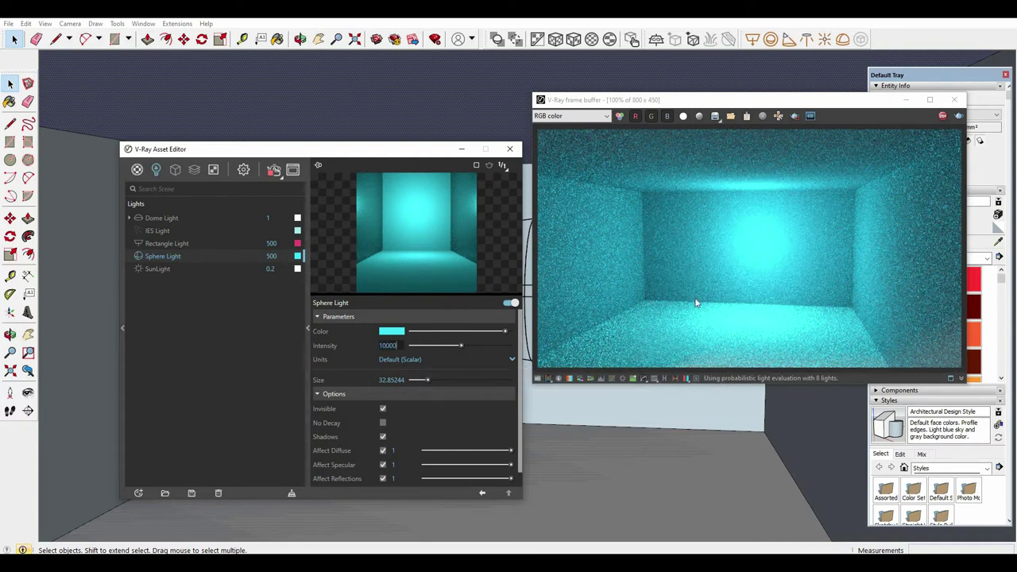
{"action": "key", "text": "Return"}
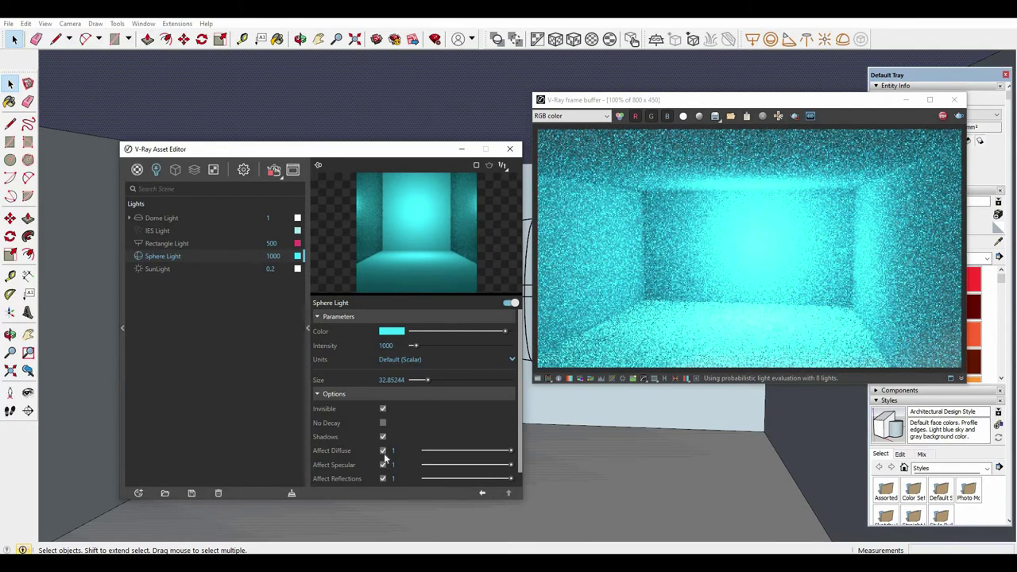
Step: Drop the light intensity to 100, settle it at 300, and rearrange the V-Ray windows
{"action": "scroll", "coordinate": [384, 457], "scroll_direction": "down", "scroll_amount": 1}
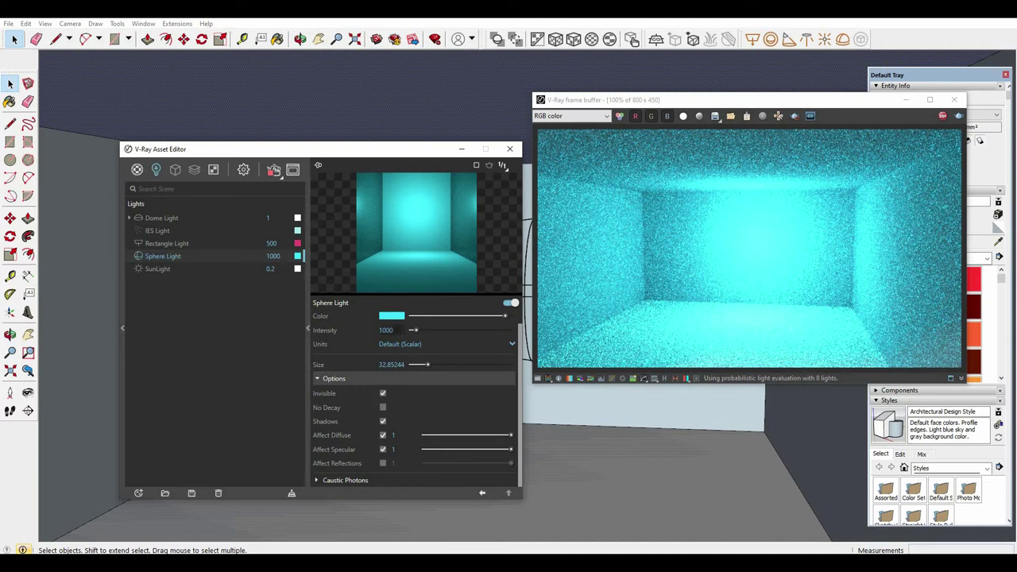
{"action": "type", "text": "100"}
{"action": "key", "text": "Return"}
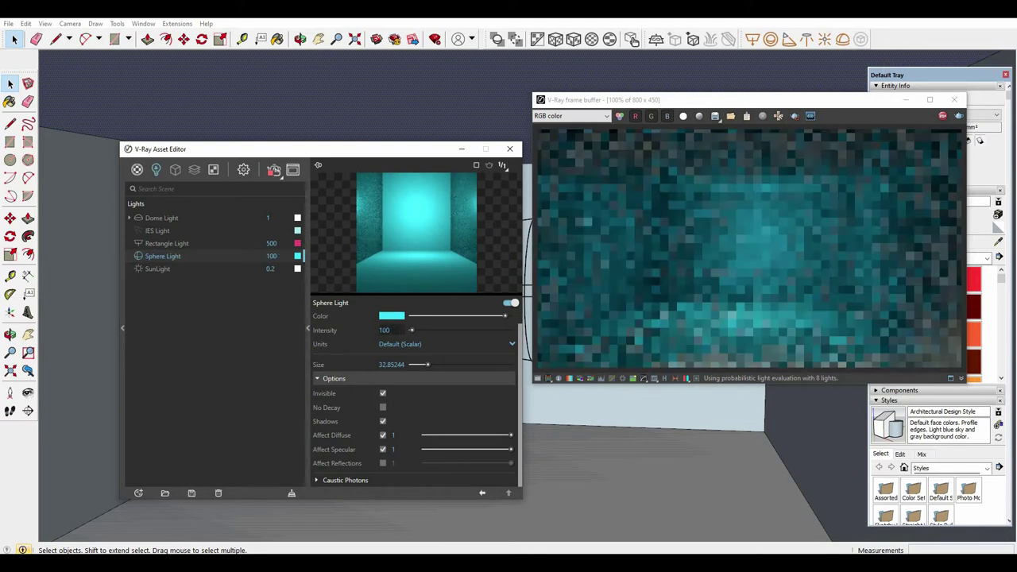
{"action": "type", "text": "3"}
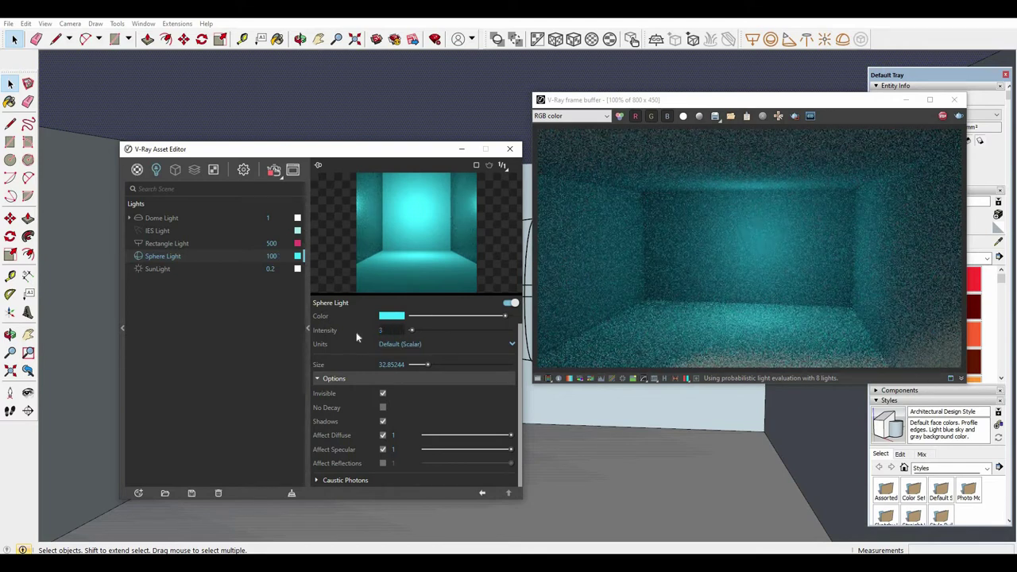
{"action": "key", "text": "Return"}
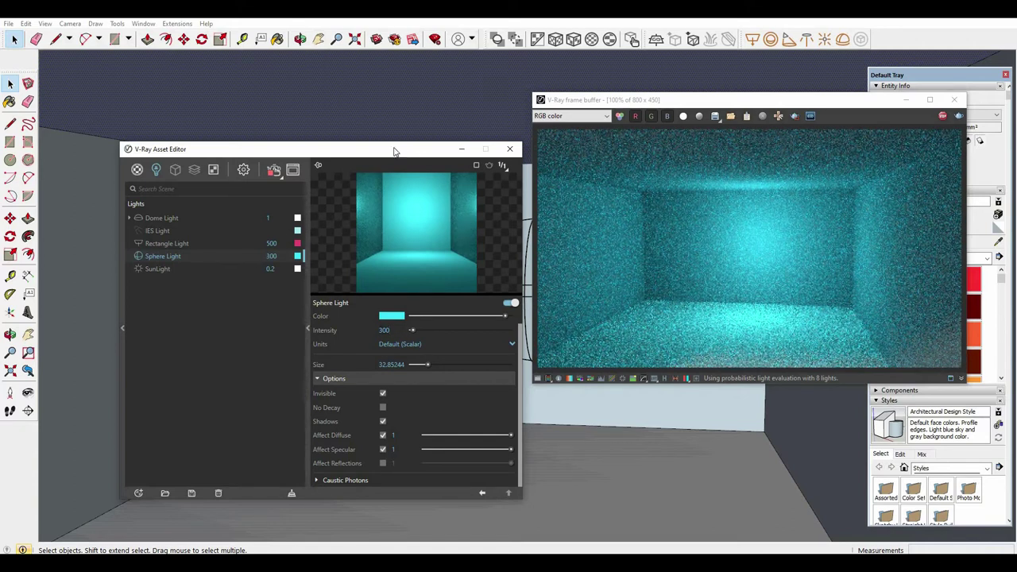
{"action": "left_click_drag", "start_coordinate": [406, 151], "coordinate": [385, 104]}
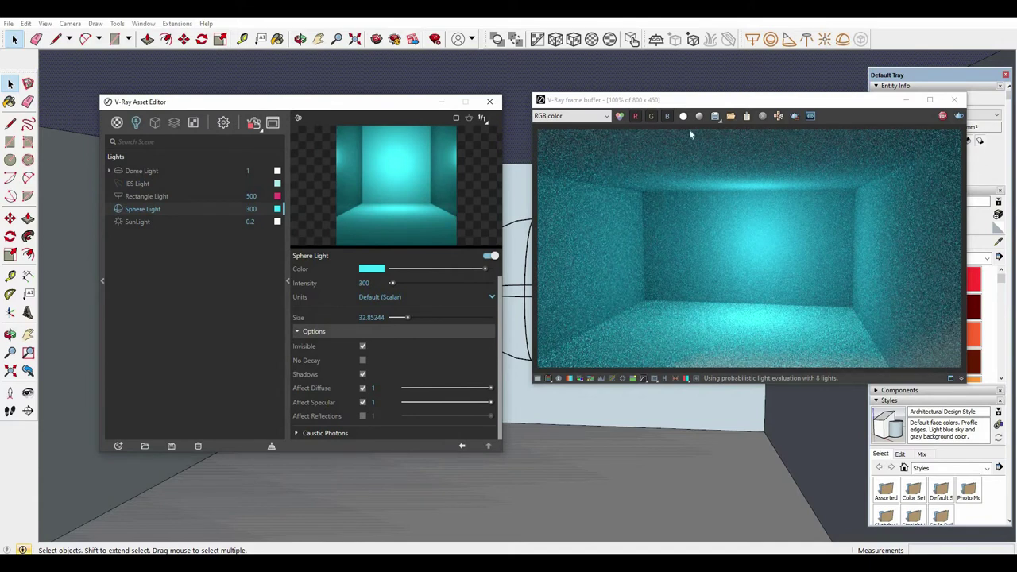
{"action": "left_click", "coordinate": [960, 114]}
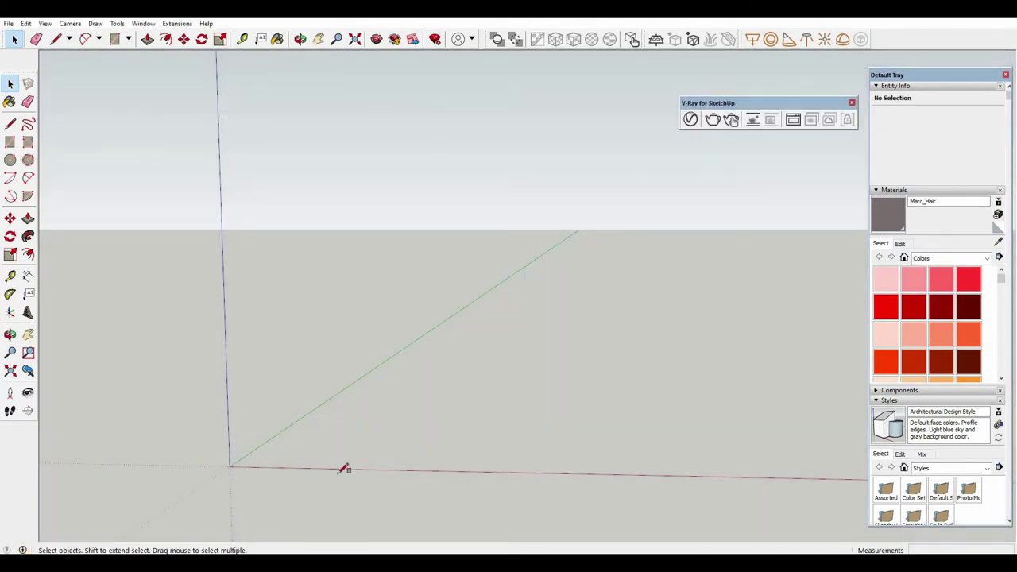
Step: Draw a rectangle face on the ground plane
{"action": "key", "text": "r"}
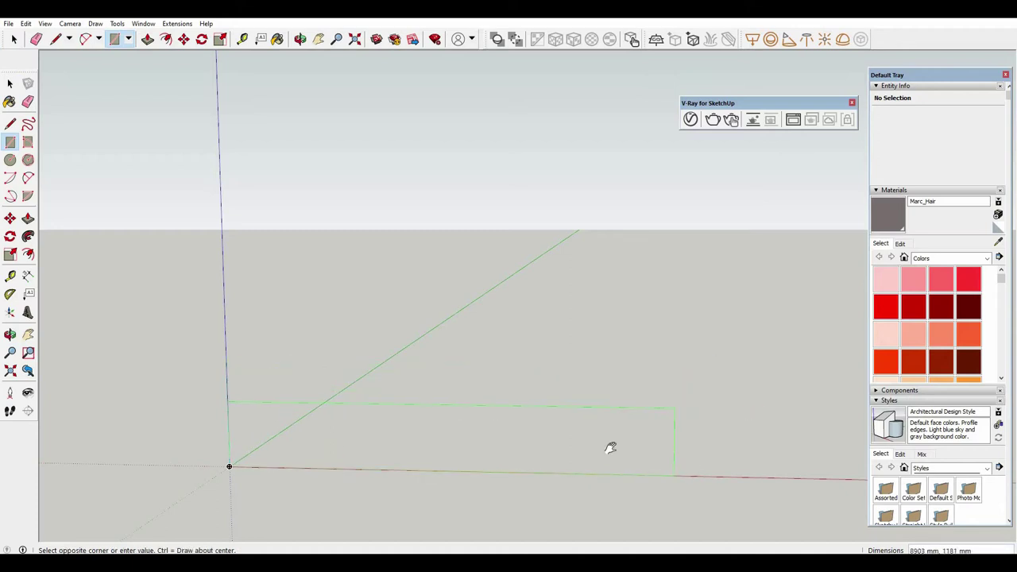
{"action": "scroll", "coordinate": [610, 447], "scroll_direction": "up", "scroll_amount": 2}
{"action": "scroll", "coordinate": [567, 443], "scroll_direction": "up", "scroll_amount": 2}
{"action": "left_click", "coordinate": [548, 437]}
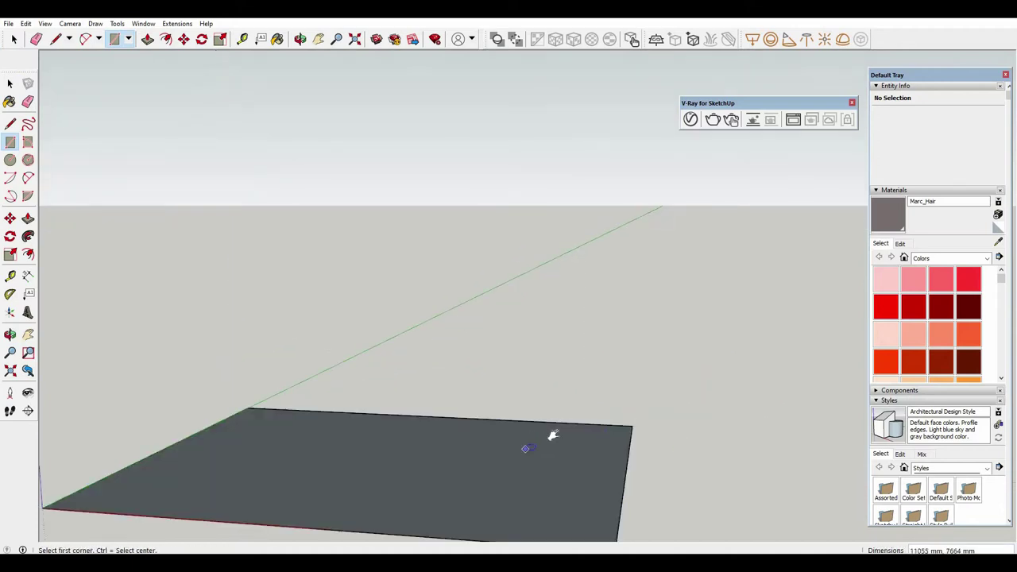
{"action": "scroll", "coordinate": [540, 453], "scroll_direction": "down", "scroll_amount": 2}
{"action": "key", "text": "space"}
Step: Pull the rectangle up into a thin floor slab and make it a group
{"action": "scroll", "coordinate": [530, 467], "scroll_direction": "up", "scroll_amount": 2}
{"action": "left_click", "coordinate": [530, 467]}
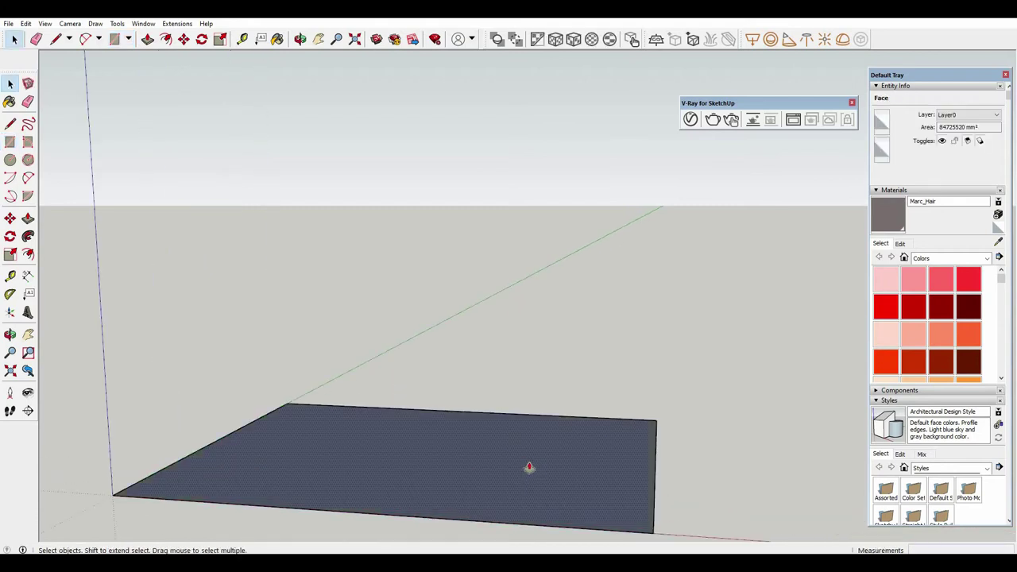
{"action": "key", "text": "p"}
{"action": "left_click_drag", "start_coordinate": [532, 462], "coordinate": [581, 474]}
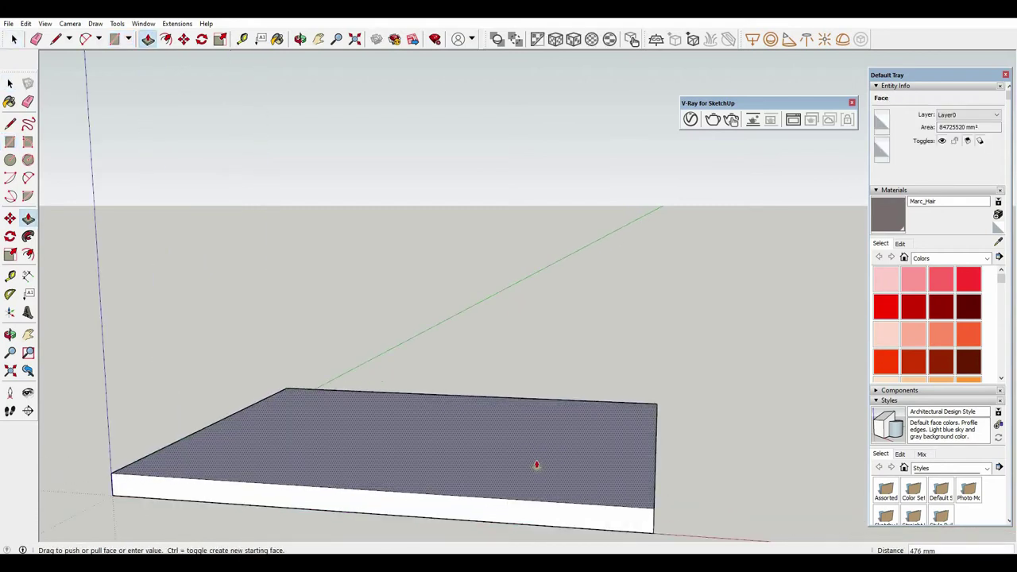
{"action": "left_click", "coordinate": [581, 474]}
{"action": "key", "text": "space"}
{"action": "triple_click", "coordinate": [580, 467]}
{"action": "right_click", "coordinate": [580, 467]}
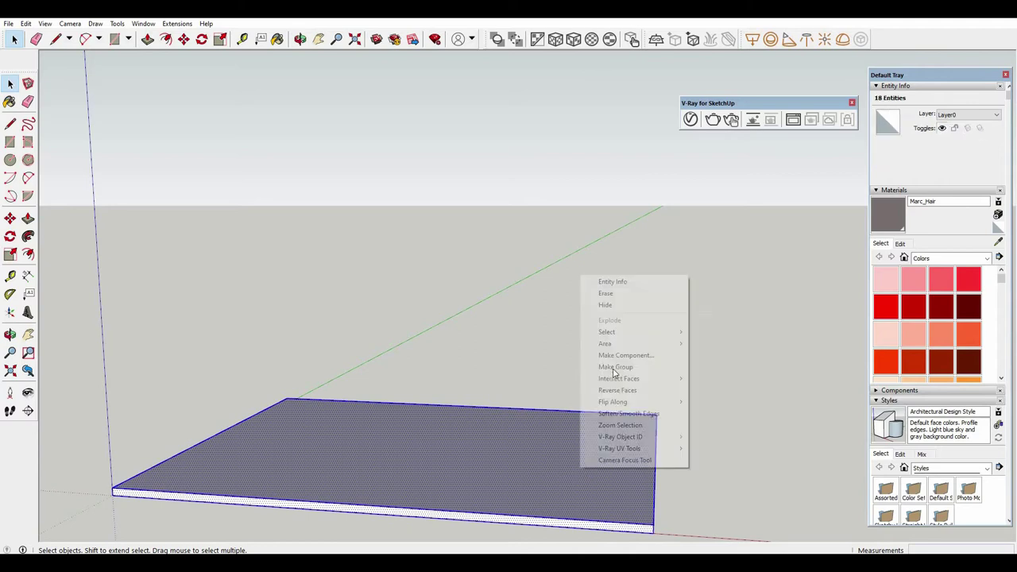
{"action": "left_click", "coordinate": [616, 366]}
Step: Draw an inner rectangle on the slab top and raise it into a 1801 mm box
{"action": "middle_click_drag", "start_coordinate": [580, 453], "coordinate": [624, 485]}
{"action": "key", "text": "space"}
{"action": "key", "text": "r"}
{"action": "left_click", "coordinate": [390, 470]}
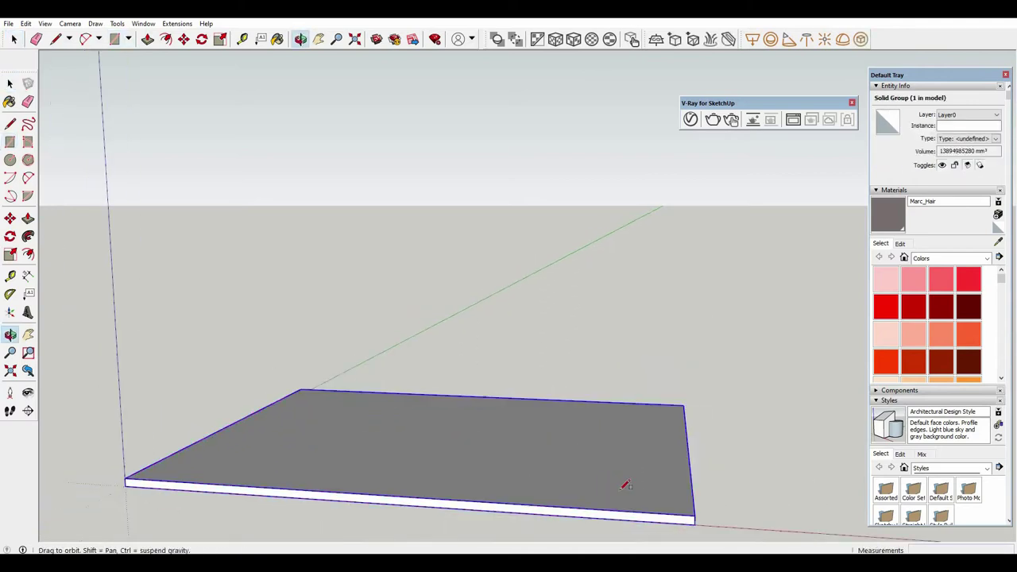
{"action": "left_click", "coordinate": [627, 486]}
{"action": "key", "text": "space"}
{"action": "left_click", "coordinate": [512, 464]}
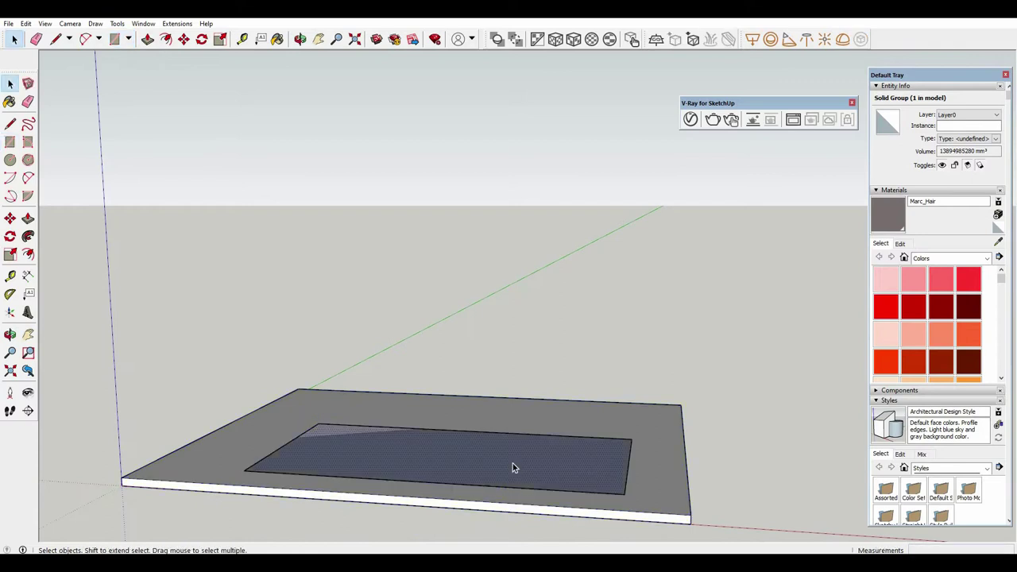
{"action": "key", "text": "p"}
{"action": "left_click", "coordinate": [513, 465]}
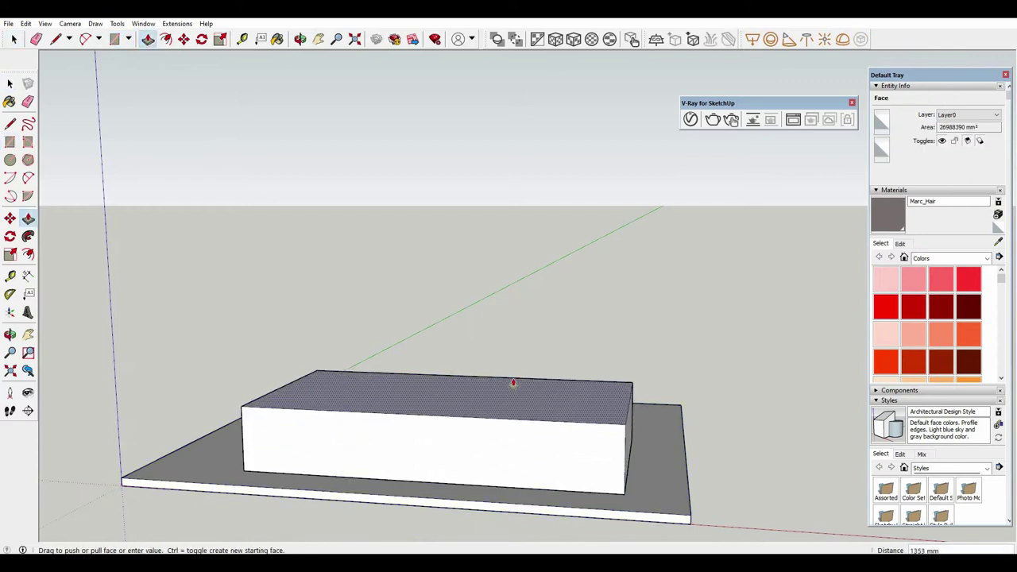
{"action": "left_click", "coordinate": [524, 426]}
Step: Erase the box's front face to open it up
{"action": "key", "text": "space"}
{"action": "right_click", "coordinate": [524, 422]}
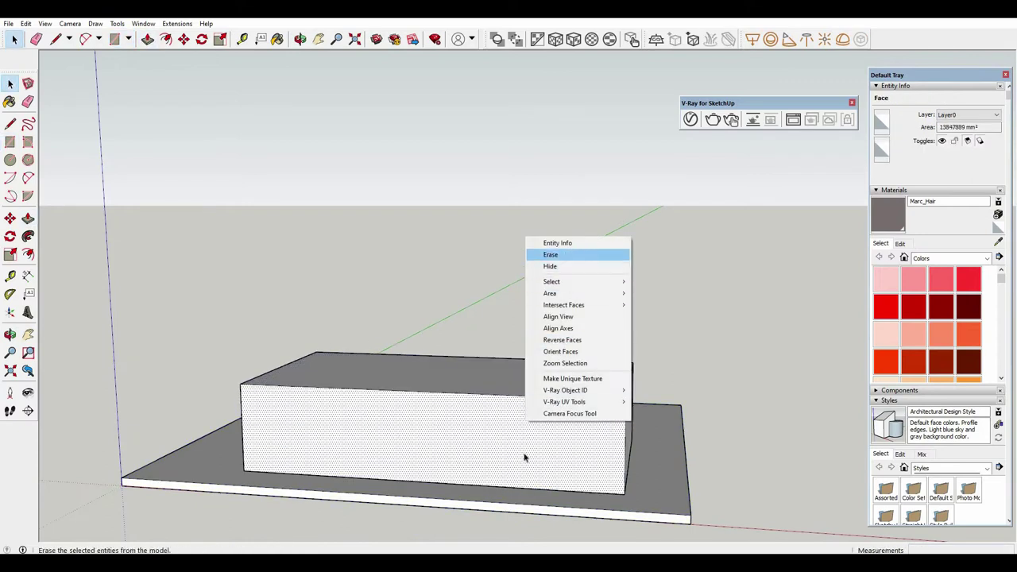
{"action": "key", "text": "Return"}
{"action": "mouse_move", "coordinate": [540, 415]}
{"action": "middle_mouse_down"}
{"action": "mouse_move", "coordinate": [242, 410]}
{"action": "mouse_move", "coordinate": [445, 438]}
{"action": "mouse_move", "coordinate": [241, 406]}
{"action": "mouse_move", "coordinate": [460, 461]}
{"action": "mouse_move", "coordinate": [523, 425]}
{"action": "middle_mouse_up"}
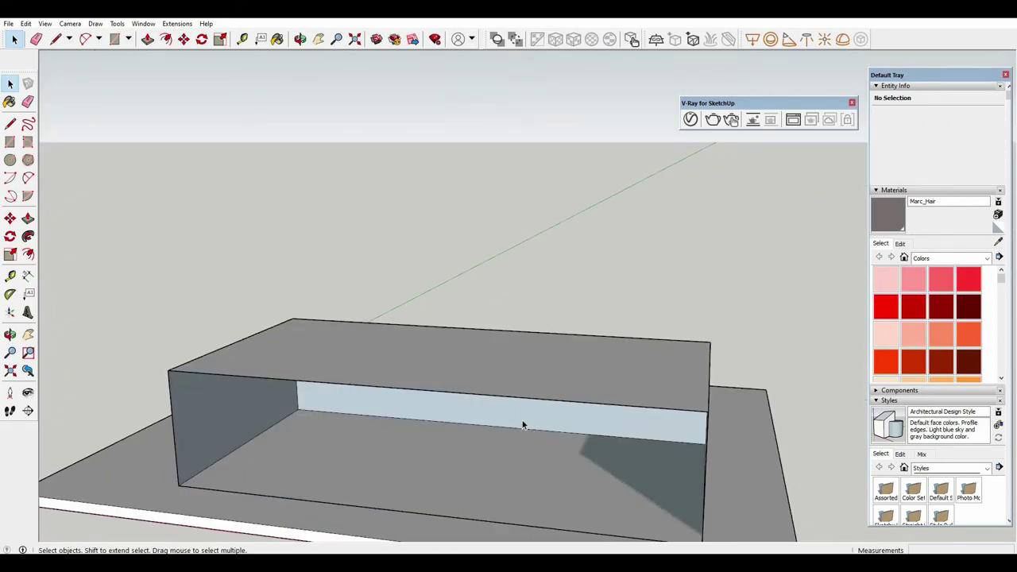
{"action": "scroll", "coordinate": [523, 425], "scroll_direction": "down", "scroll_amount": 4}
{"action": "mouse_move", "coordinate": [672, 452]}
{"action": "middle_mouse_down"}
{"action": "mouse_move", "coordinate": [402, 476]}
{"action": "mouse_move", "coordinate": [432, 445]}
{"action": "middle_mouse_up"}
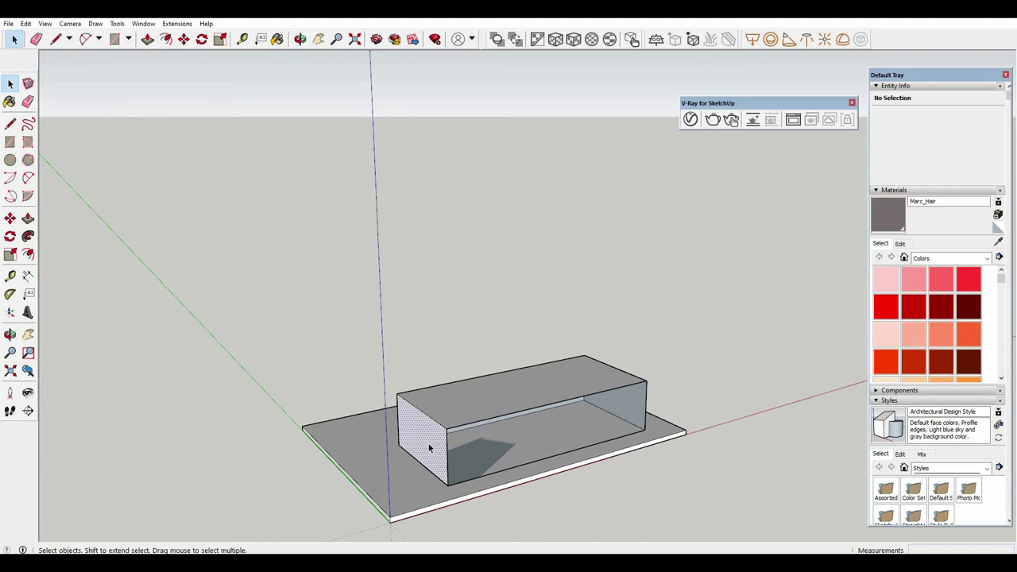
Step: Push the box's end face inward to shorten the box
{"action": "left_click", "coordinate": [429, 447]}
{"action": "key", "text": "p"}
{"action": "left_click_drag", "start_coordinate": [424, 447], "coordinate": [545, 429]}
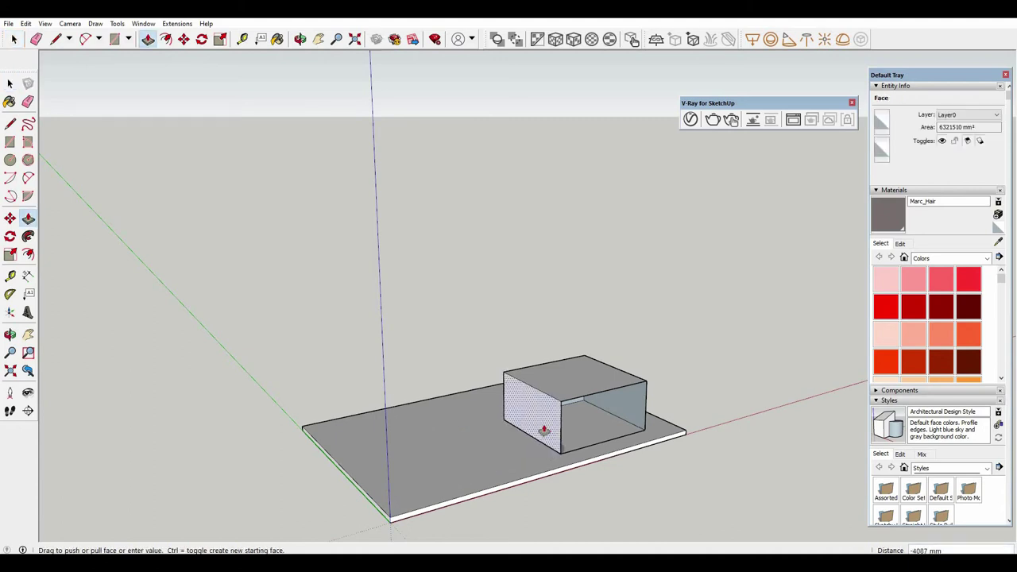
{"action": "key", "text": "space"}
{"action": "scroll", "coordinate": [537, 438], "scroll_direction": "down", "scroll_amount": 2}
{"action": "mouse_move", "coordinate": [538, 438]}
{"action": "middle_mouse_down"}
{"action": "mouse_move", "coordinate": [488, 425]}
{"action": "mouse_move", "coordinate": [538, 432]}
{"action": "mouse_move", "coordinate": [447, 386]}
{"action": "middle_mouse_up"}
Step: Move the whole box to a new spot on the slab
{"action": "triple_click", "coordinate": [488, 425]}
{"action": "key", "text": "m"}
{"action": "left_click", "coordinate": [538, 431]}
{"action": "left_click", "coordinate": [478, 413]}
{"action": "key", "text": "space"}
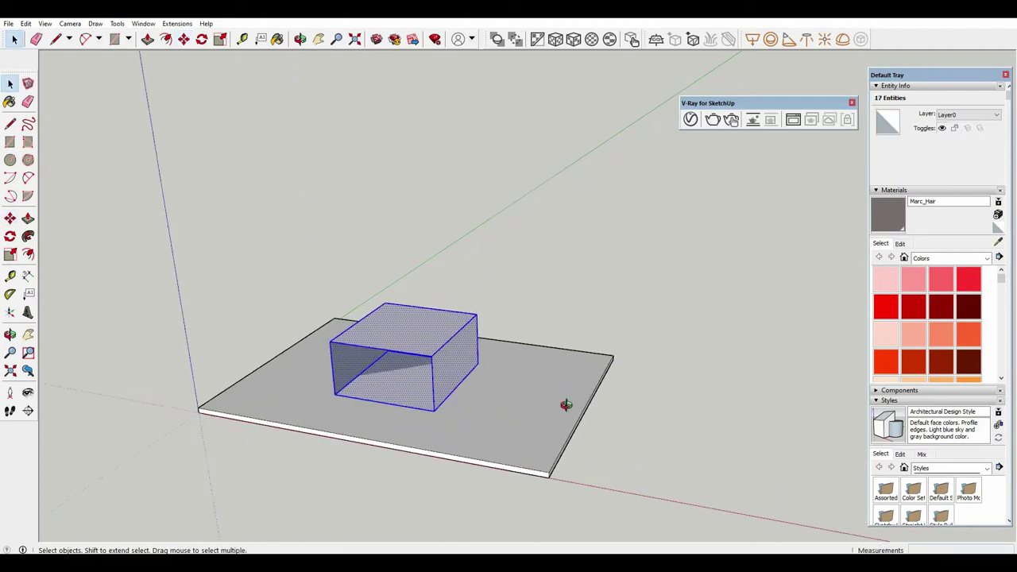
Step: Pull the box's front face outward about 1509 mm
{"action": "mouse_move", "coordinate": [565, 406]}
{"action": "middle_mouse_down"}
{"action": "mouse_move", "coordinate": [444, 402]}
{"action": "mouse_move", "coordinate": [390, 299]}
{"action": "mouse_move", "coordinate": [615, 390]}
{"action": "mouse_move", "coordinate": [265, 408]}
{"action": "mouse_move", "coordinate": [538, 337]}
{"action": "middle_mouse_up"}
{"action": "scroll", "coordinate": [445, 402], "scroll_direction": "up", "scroll_amount": 2}
{"action": "scroll", "coordinate": [390, 299], "scroll_direction": "up", "scroll_amount": 2}
{"action": "left_click", "coordinate": [543, 337]}
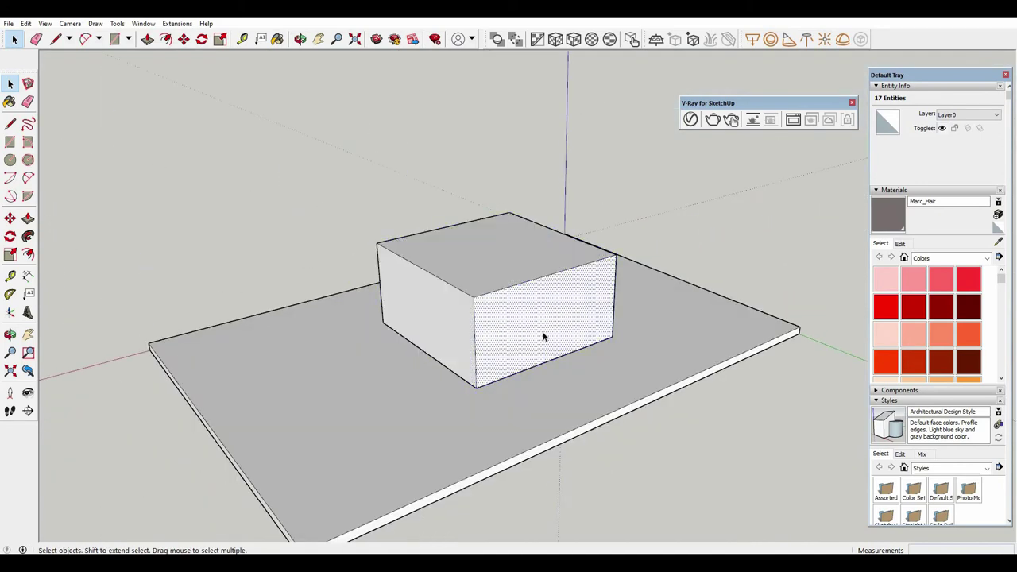
{"action": "key", "text": "p"}
{"action": "left_click_drag", "start_coordinate": [608, 357], "coordinate": [434, 367]}
{"action": "key", "text": "space"}
{"action": "scroll", "coordinate": [804, 405], "scroll_direction": "down", "scroll_amount": 3}
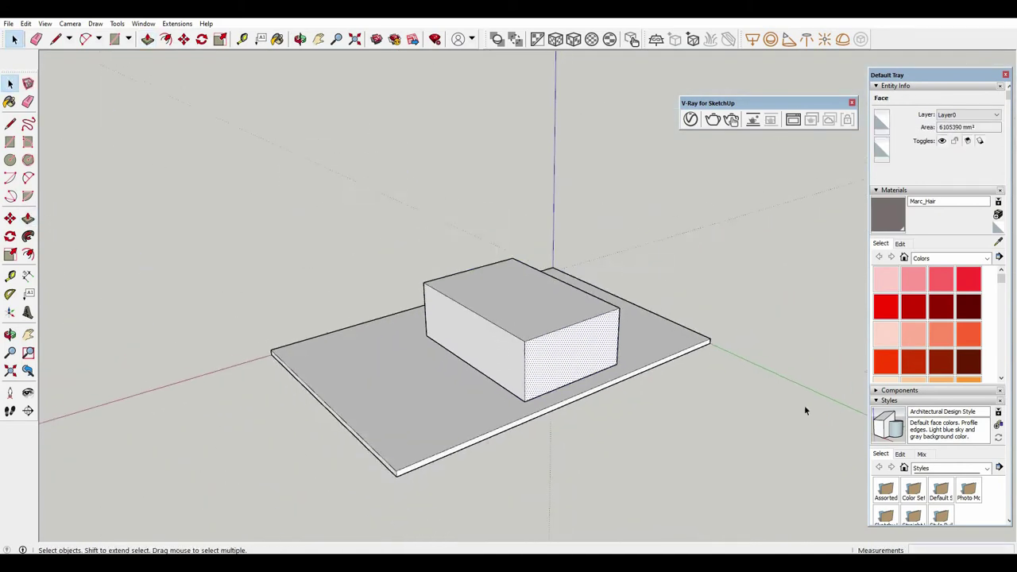
Step: Orbit around to the open front and look inside toward the back wall
{"action": "middle_click_drag", "start_coordinate": [804, 405], "coordinate": [585, 436]}
{"action": "scroll", "coordinate": [547, 356], "scroll_direction": "up", "scroll_amount": 3}
{"action": "middle_click_drag", "start_coordinate": [547, 356], "coordinate": [592, 321]}
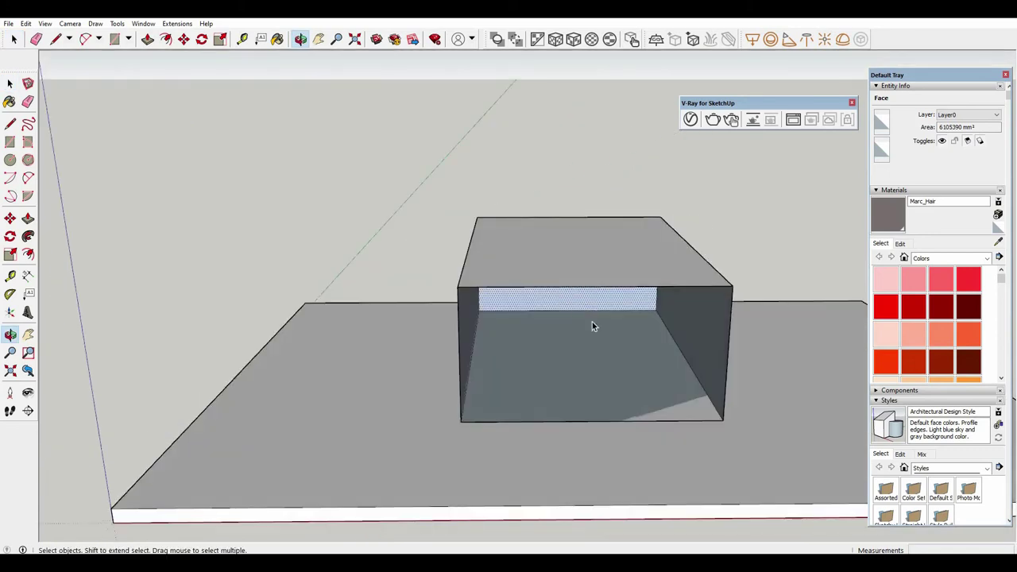
{"action": "scroll", "coordinate": [594, 246], "scroll_direction": "up", "scroll_amount": 3}
{"action": "scroll", "coordinate": [577, 265], "scroll_direction": "up", "scroll_amount": 2}
{"action": "scroll", "coordinate": [580, 264], "scroll_direction": "down", "scroll_amount": 3}
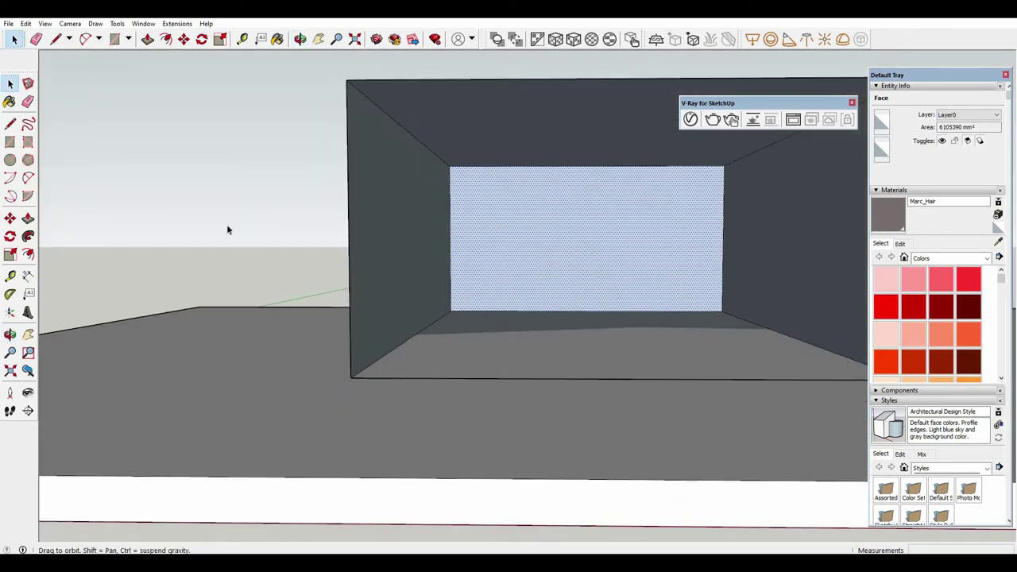
{"action": "key", "text": "o"}
{"action": "scroll", "coordinate": [529, 215], "scroll_direction": "up", "scroll_amount": 3}
{"action": "left_click_drag", "start_coordinate": [529, 215], "coordinate": [499, 243]}
{"action": "scroll", "coordinate": [499, 243], "scroll_direction": "down", "scroll_amount": 2}
{"action": "key", "text": "space"}
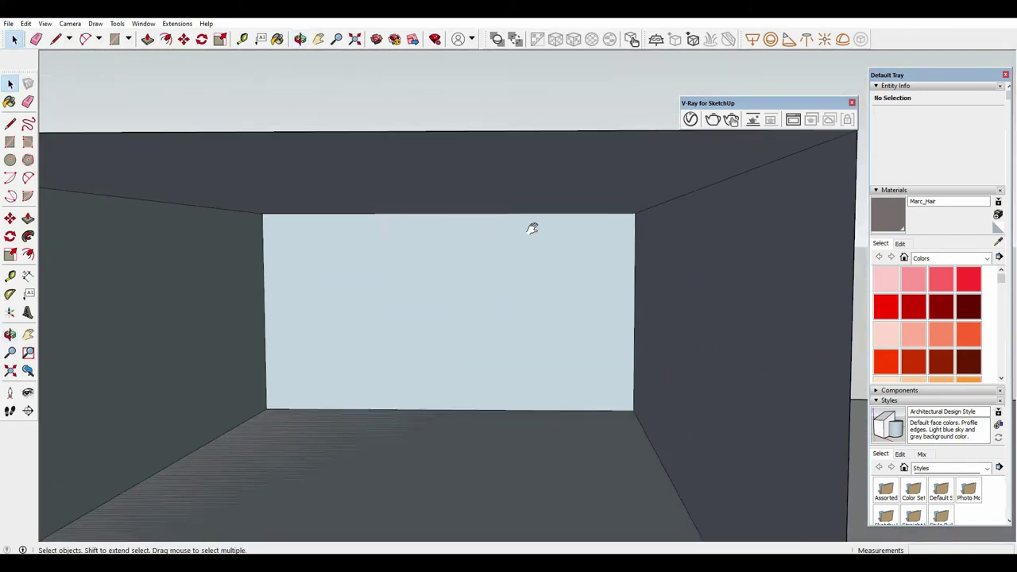
{"action": "key", "text": "o"}
{"action": "scroll", "coordinate": [545, 225], "scroll_direction": "up", "scroll_amount": 2}
{"action": "key", "text": "space"}
{"action": "scroll", "coordinate": [534, 217], "scroll_direction": "up", "scroll_amount": 3}
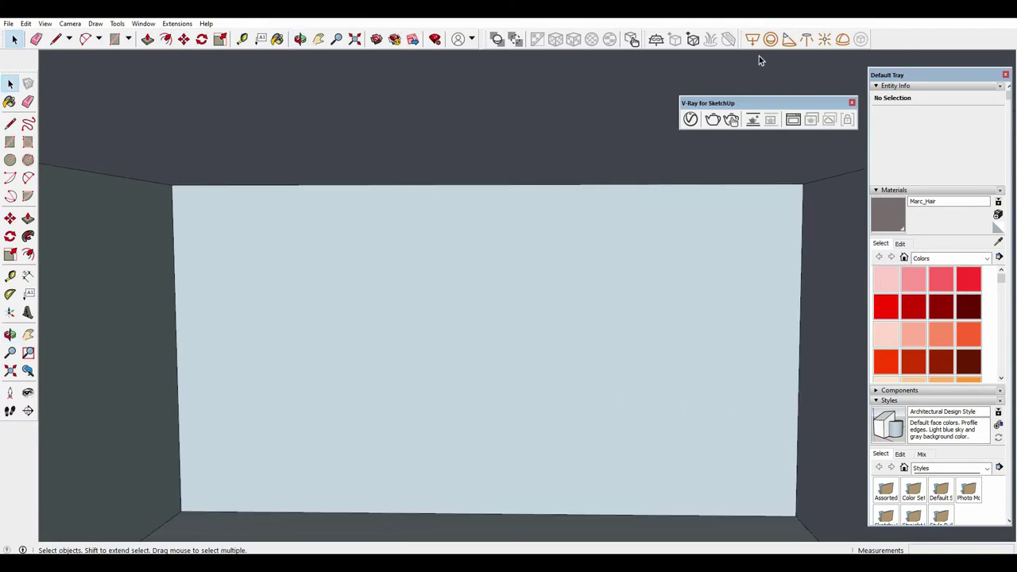
Step: Load the 23.ies profile from D:\Sketchup Vray Net\IES LIGHT\ies for a new V-Ray IES light
{"action": "left_click", "coordinate": [807, 39]}
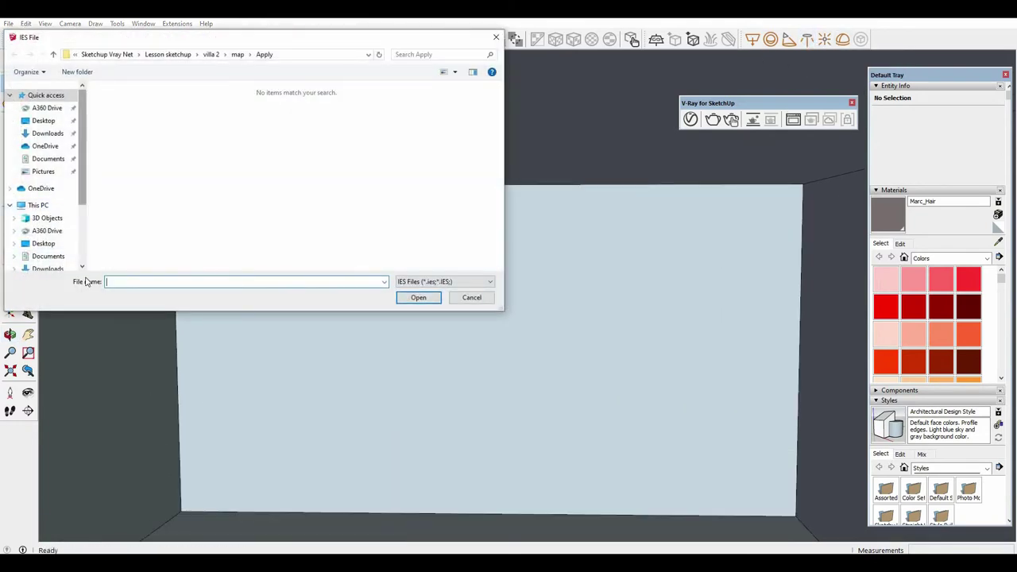
{"action": "scroll", "coordinate": [48, 207], "scroll_direction": "down", "scroll_amount": 3}
{"action": "left_click", "coordinate": [48, 235]}
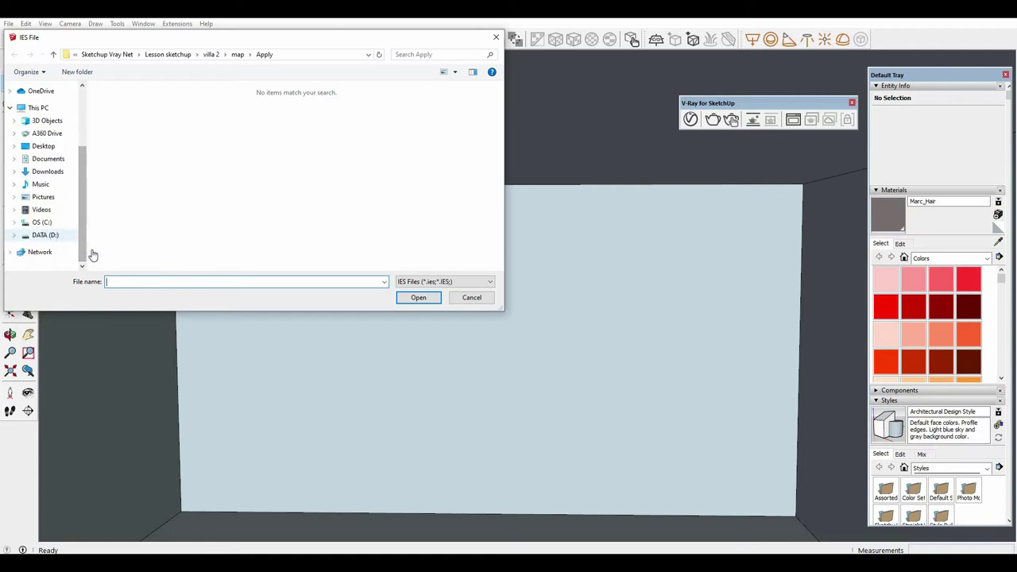
{"action": "left_click", "coordinate": [421, 54]}
{"action": "type", "text": "sk"}
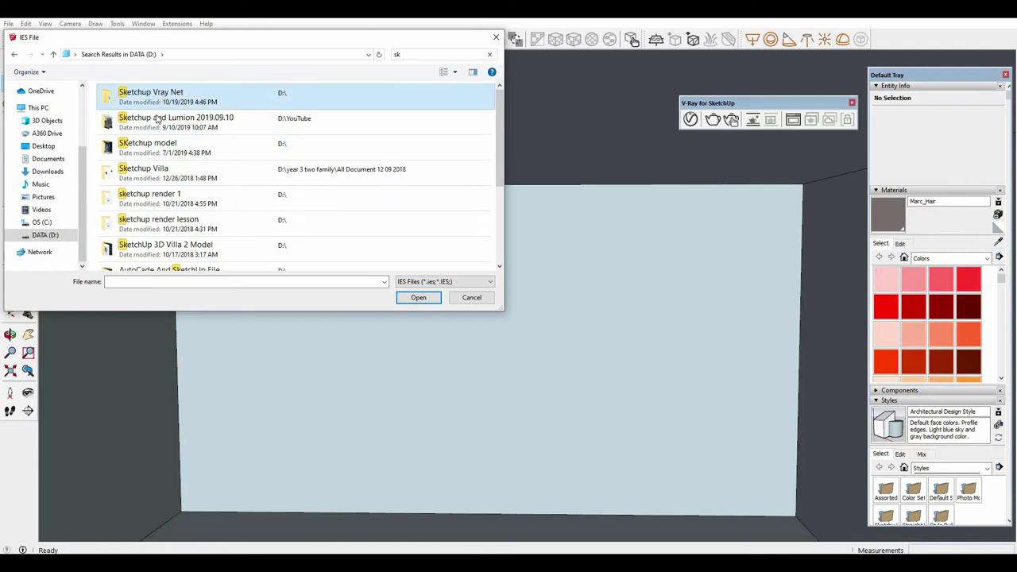
{"action": "double_click", "coordinate": [162, 98]}
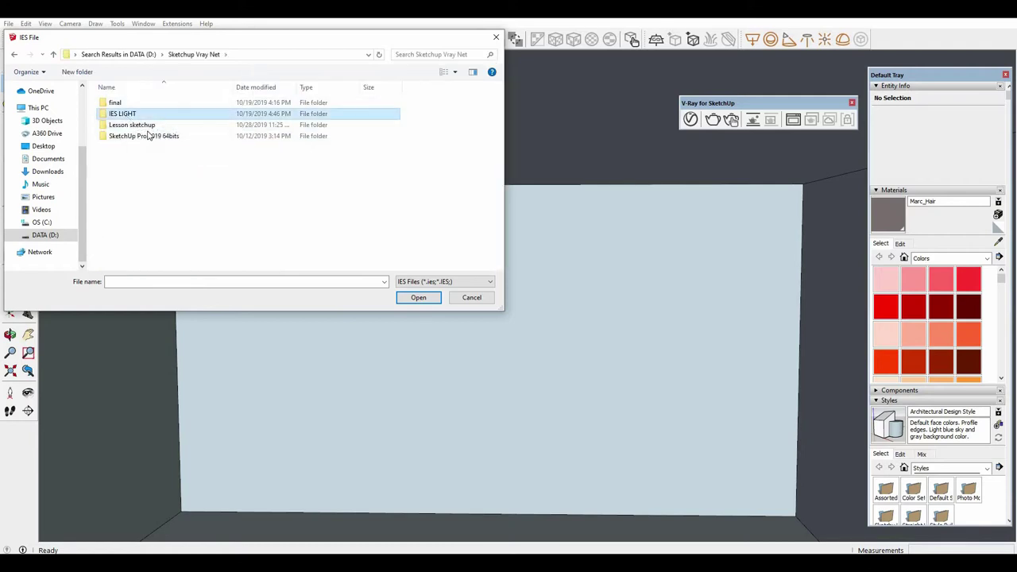
{"action": "double_click", "coordinate": [123, 114]}
{"action": "double_click", "coordinate": [119, 104]}
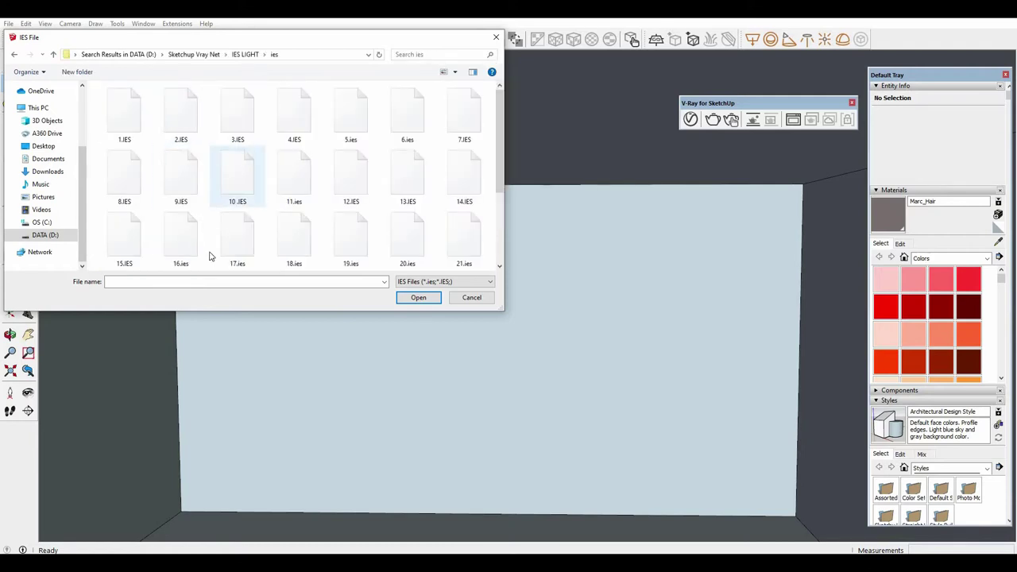
{"action": "scroll", "coordinate": [378, 216], "scroll_direction": "down", "scroll_amount": 2}
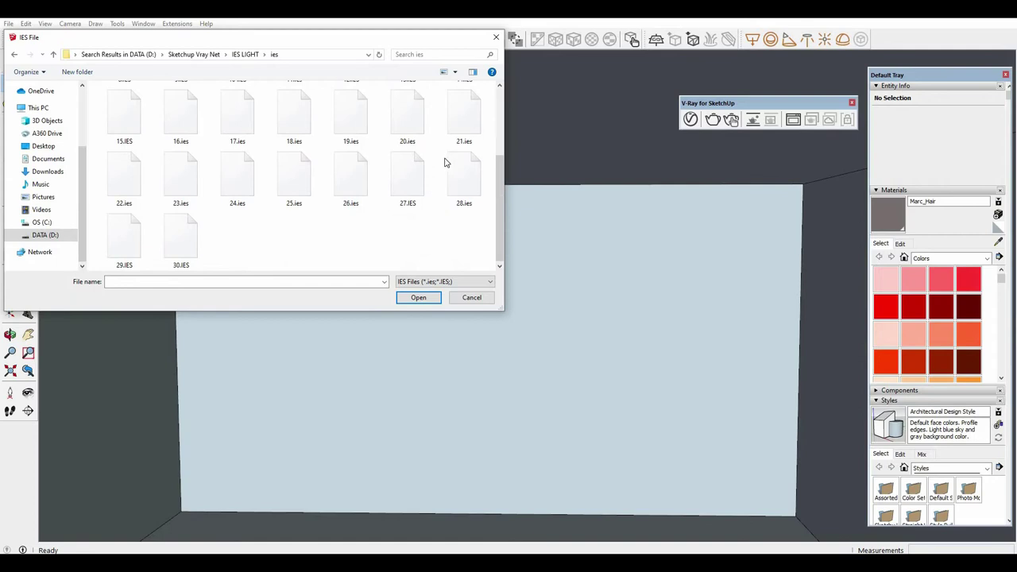
{"action": "left_click", "coordinate": [181, 182]}
{"action": "left_click", "coordinate": [418, 297]}
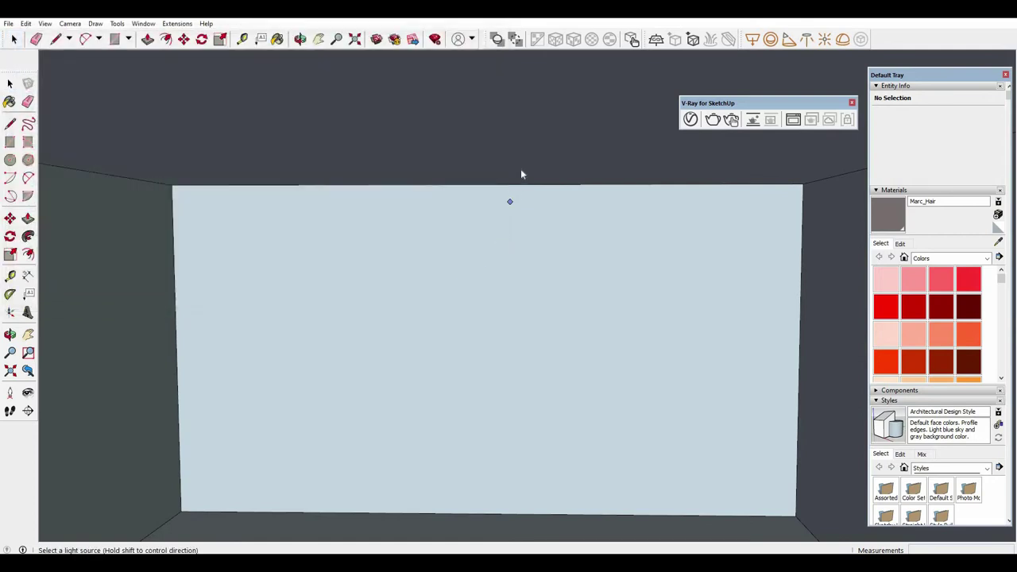
Step: Place the IES light near the top of the back wall and select it
{"action": "left_click", "coordinate": [520, 169]}
{"action": "mouse_move", "coordinate": [472, 218]}
{"action": "middle_mouse_down"}
{"action": "mouse_move", "coordinate": [467, 230]}
{"action": "mouse_move", "coordinate": [516, 228]}
{"action": "middle_mouse_up"}
{"action": "left_click", "coordinate": [517, 227]}
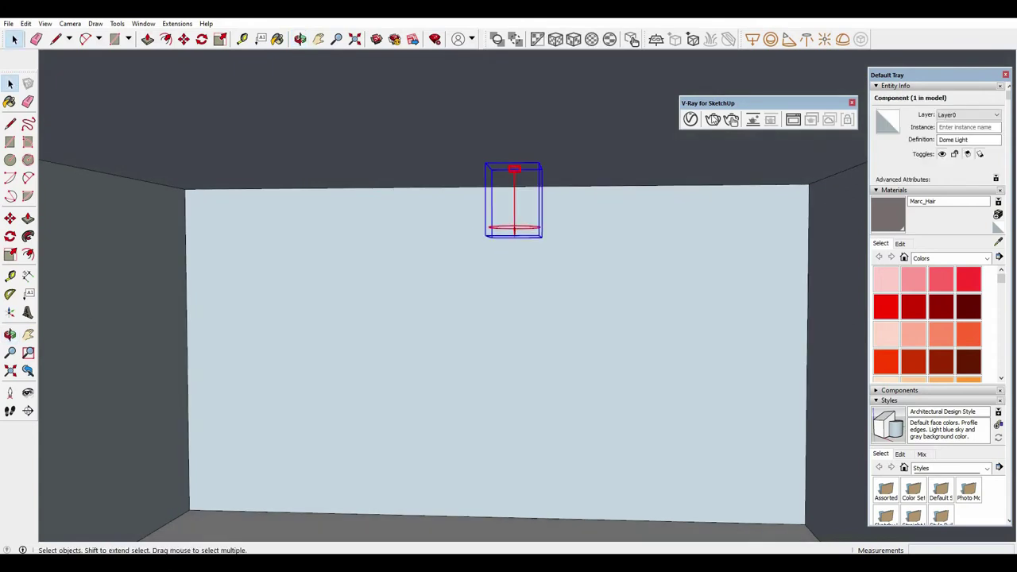
Step: Start the V-Ray interactive render with the frame buffer moved beside the model
{"action": "left_click", "coordinate": [731, 120]}
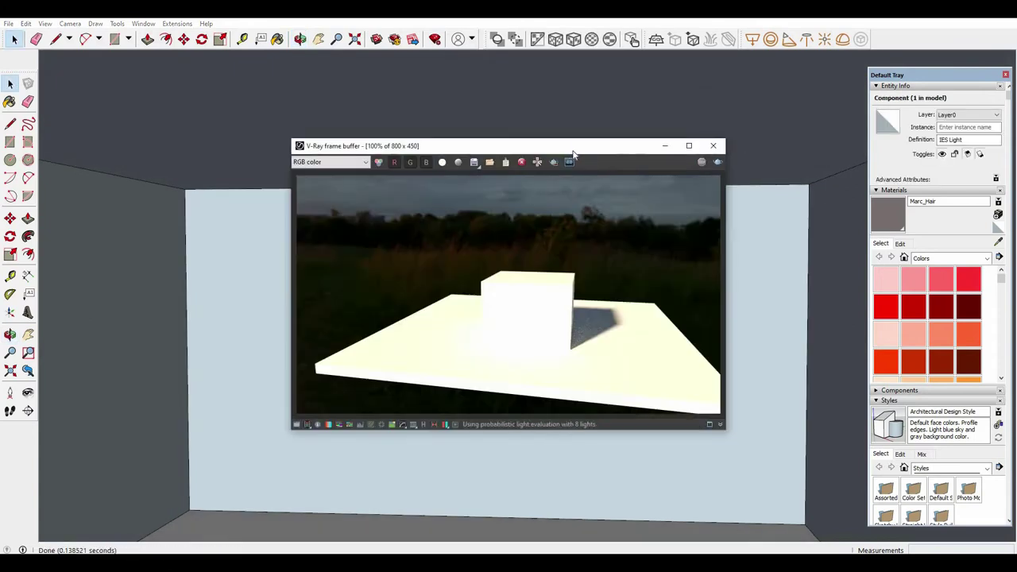
{"action": "left_click_drag", "start_coordinate": [581, 150], "coordinate": [328, 125]}
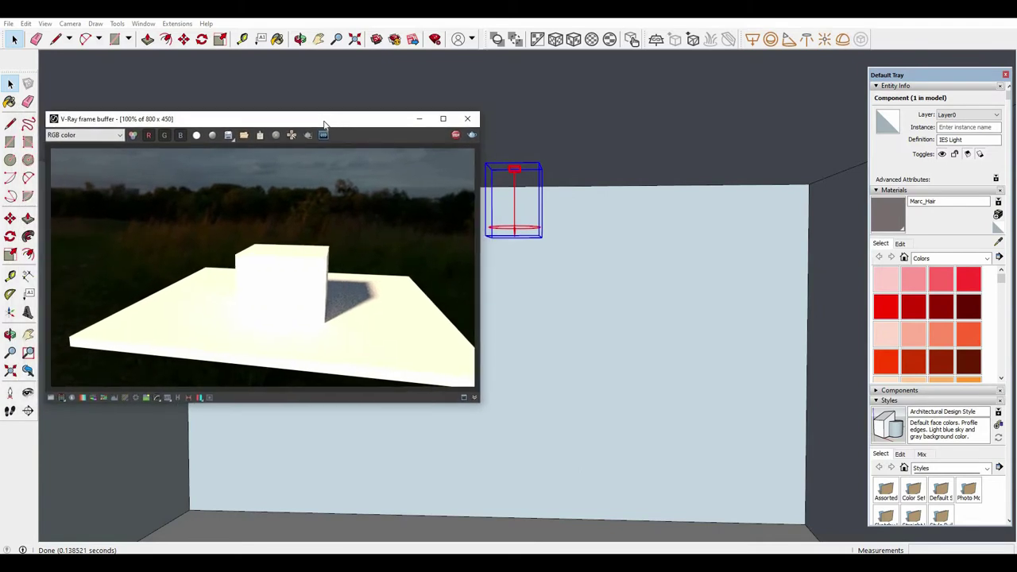
{"action": "mouse_move", "coordinate": [669, 279]}
{"action": "middle_mouse_down"}
{"action": "mouse_move", "coordinate": [694, 276]}
{"action": "mouse_move", "coordinate": [676, 314]}
{"action": "middle_mouse_up"}
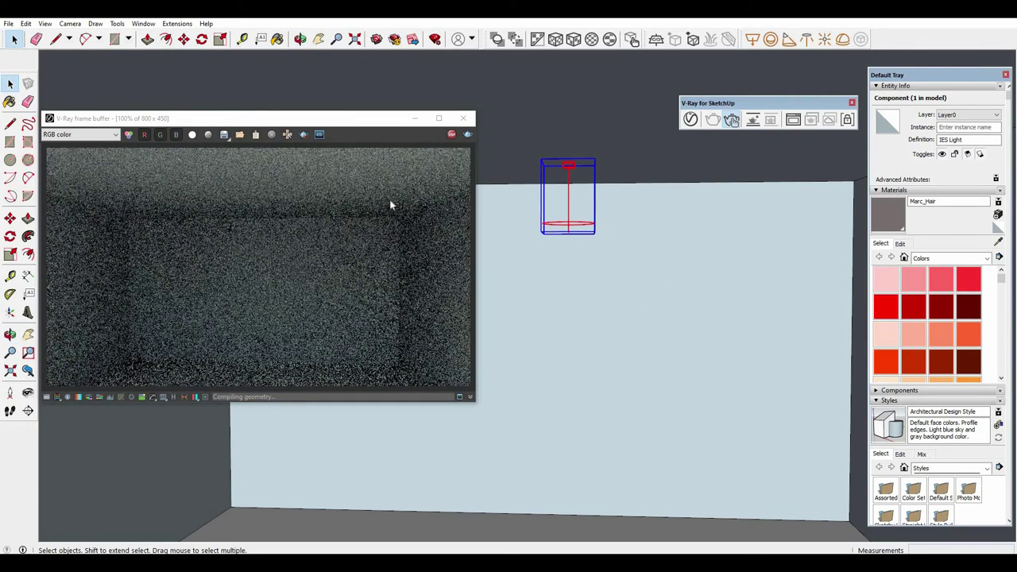
{"action": "left_click", "coordinate": [387, 120]}
{"action": "left_click", "coordinate": [656, 111]}
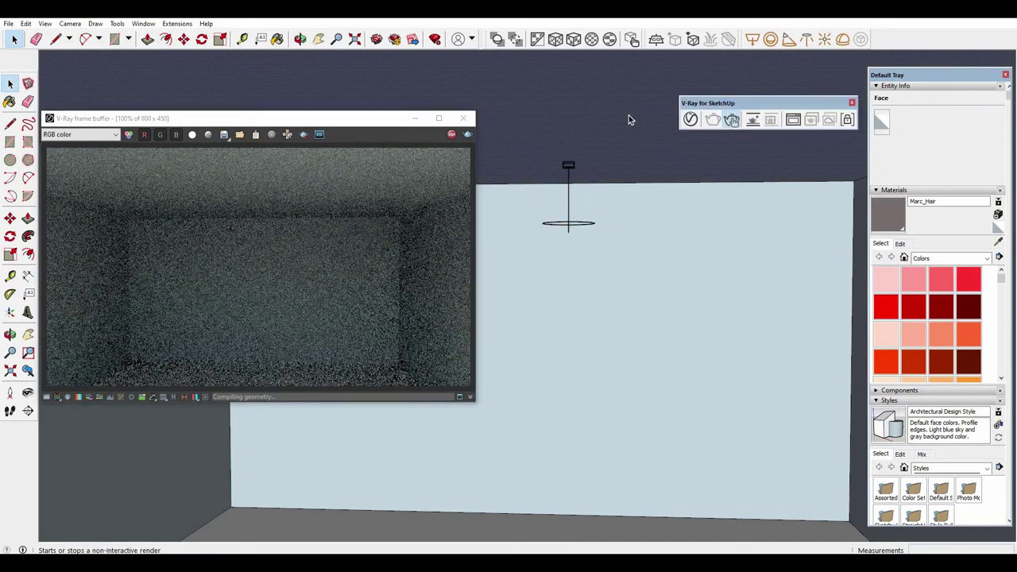
{"action": "left_click", "coordinate": [463, 173]}
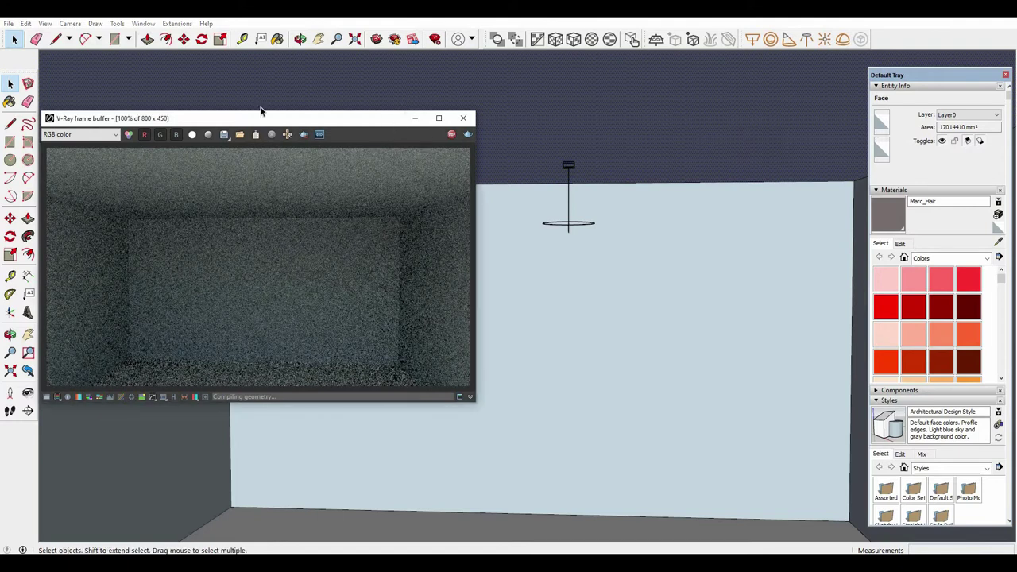
{"action": "left_click", "coordinate": [698, 177]}
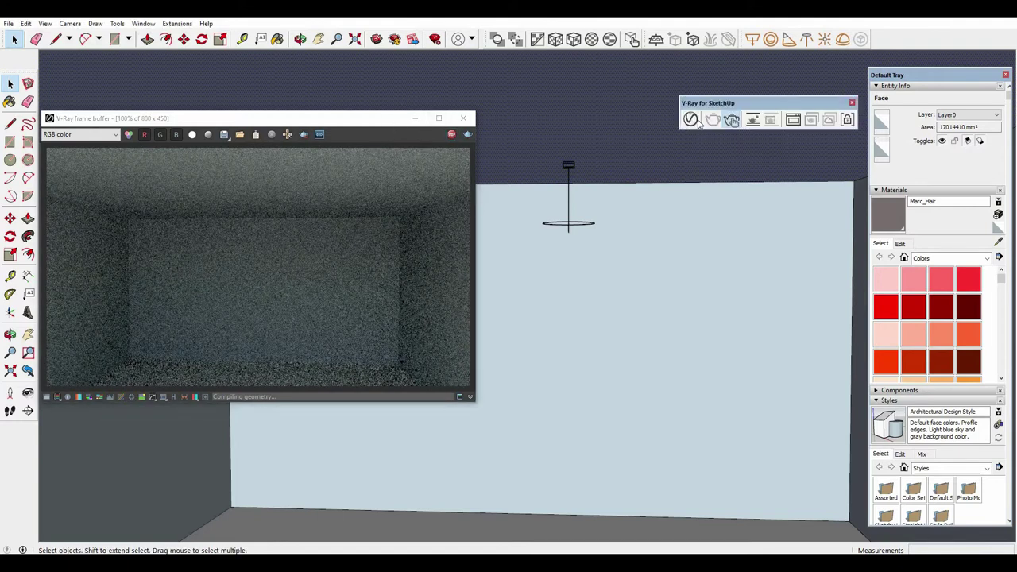
Step: In the V-Ray lights list, set the SunLight intensity to 0.2
{"action": "left_click_drag", "start_coordinate": [370, 107], "coordinate": [544, 117]}
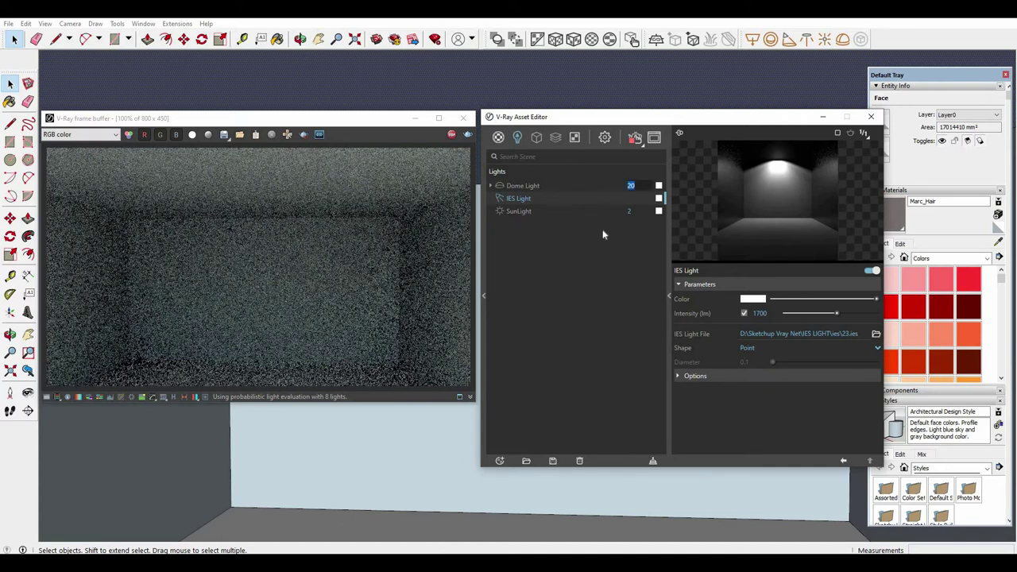
{"action": "type", "text": "1"}
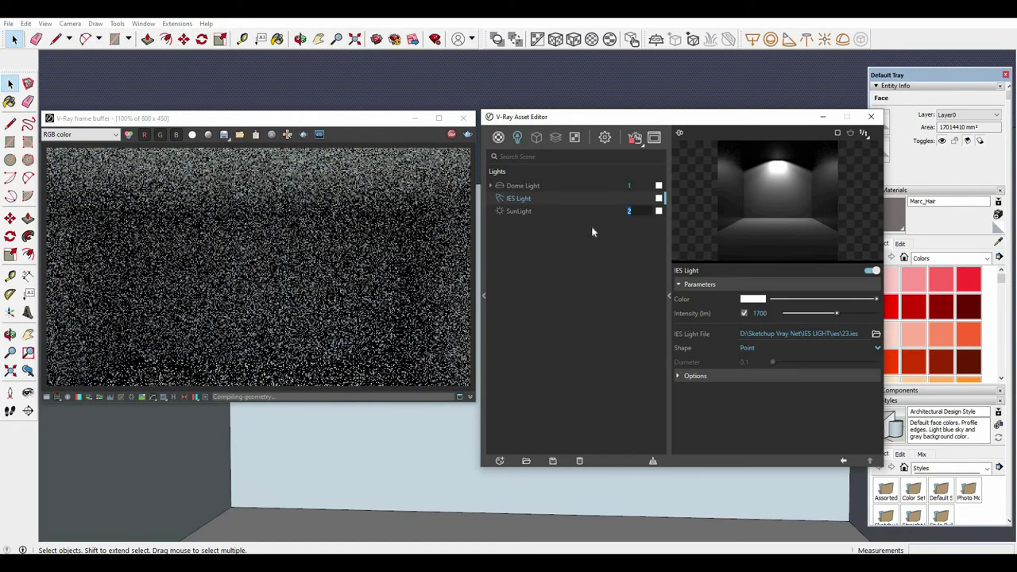
{"action": "key", "text": "BackSpace"}
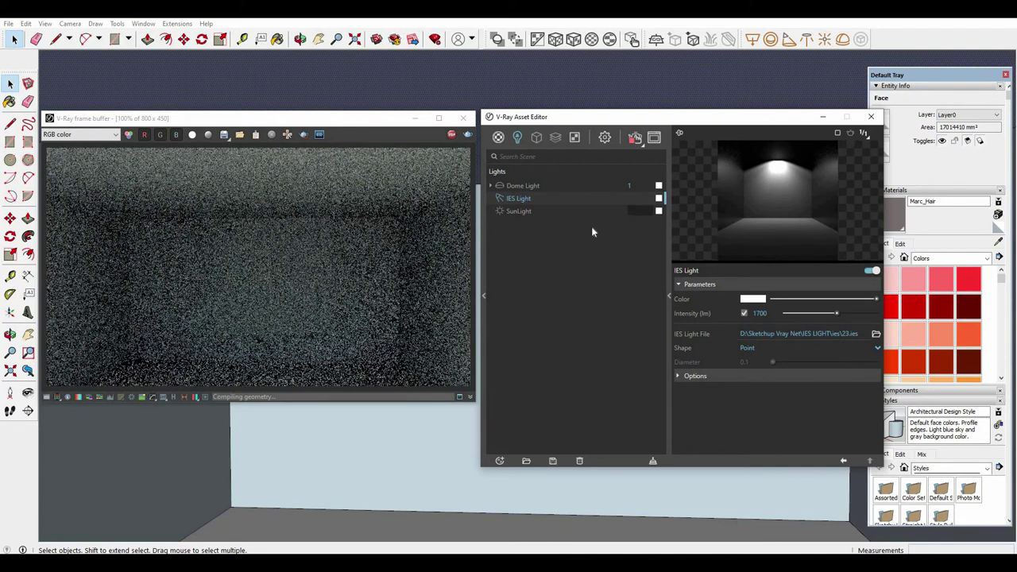
{"action": "type", "text": "0."}
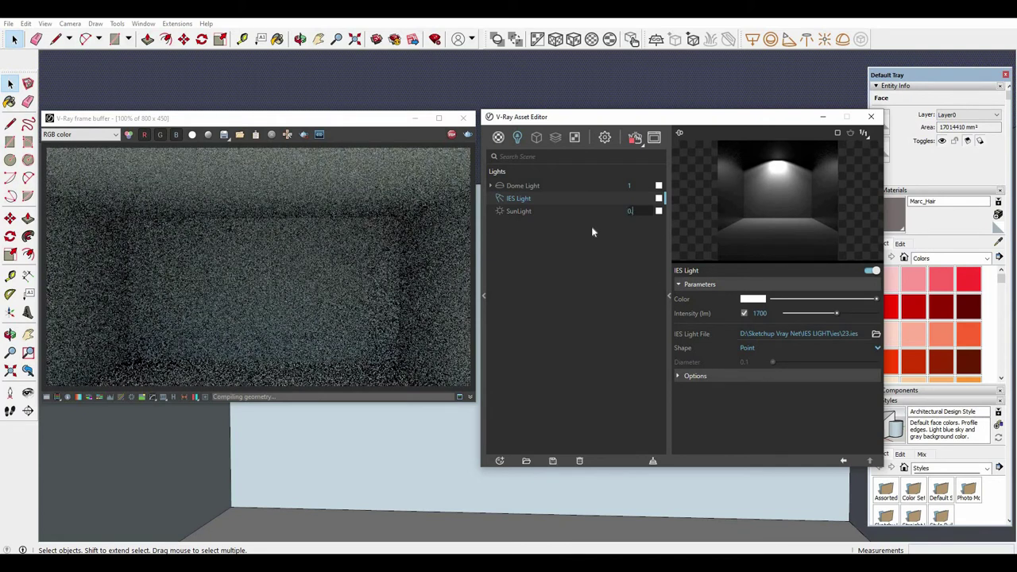
{"action": "type", "text": "2"}
{"action": "key", "text": "Return"}
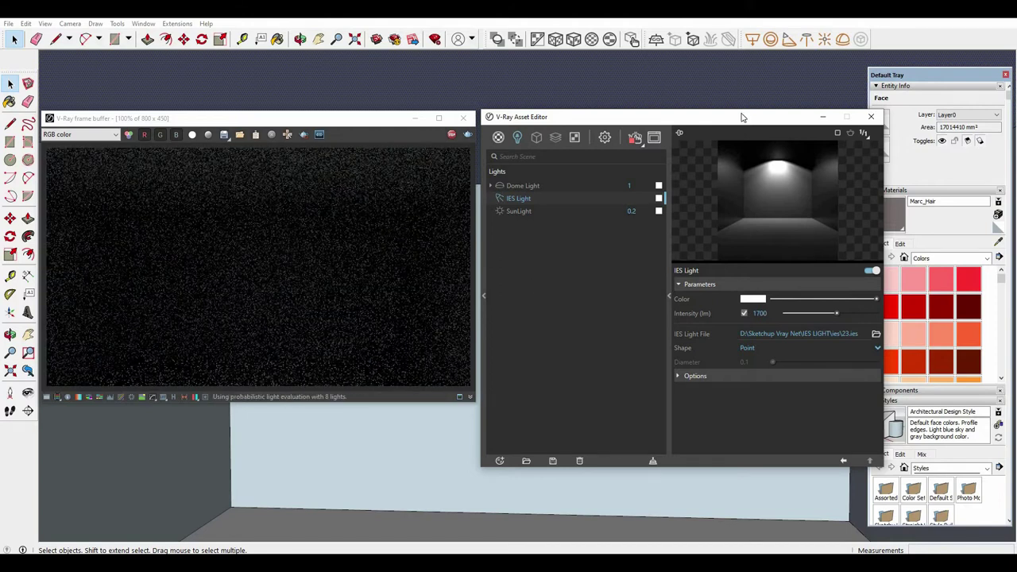
Step: Tint the IES light colour a dark pinkish red in the colour picker
{"action": "left_click", "coordinate": [751, 301]}
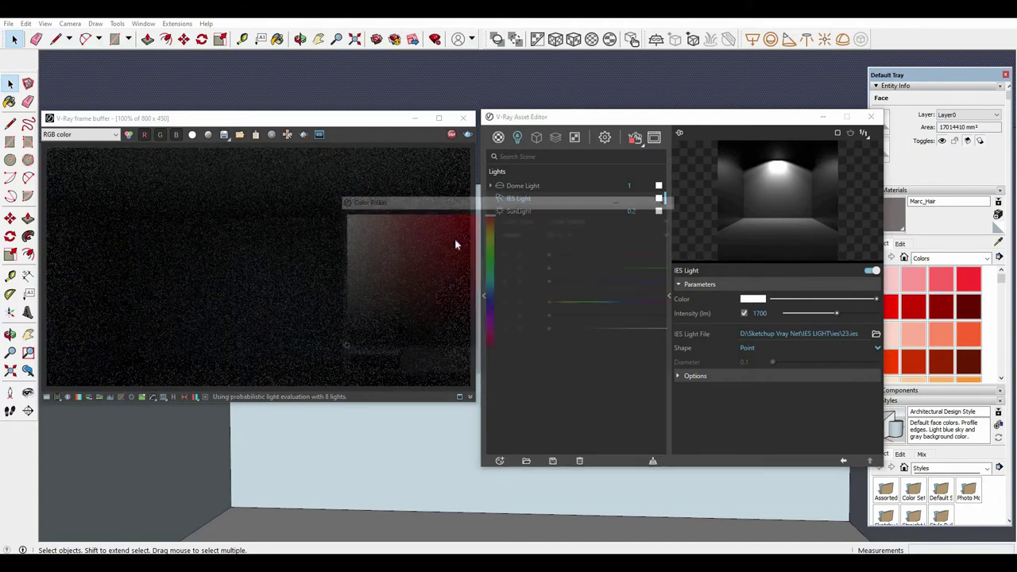
{"action": "left_click", "coordinate": [416, 217]}
{"action": "left_click_drag", "start_coordinate": [411, 222], "coordinate": [407, 254]}
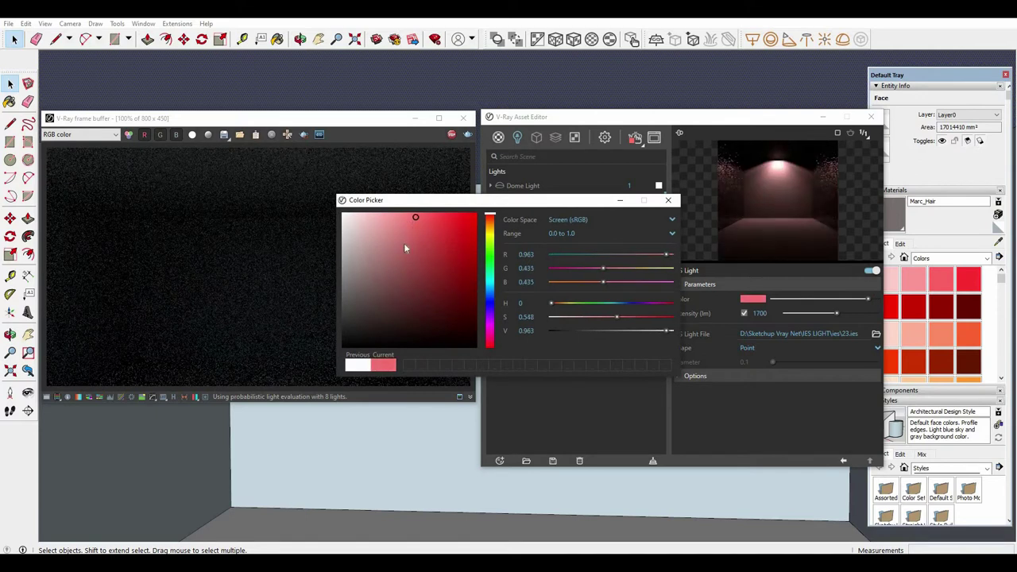
{"action": "left_click", "coordinate": [668, 200]}
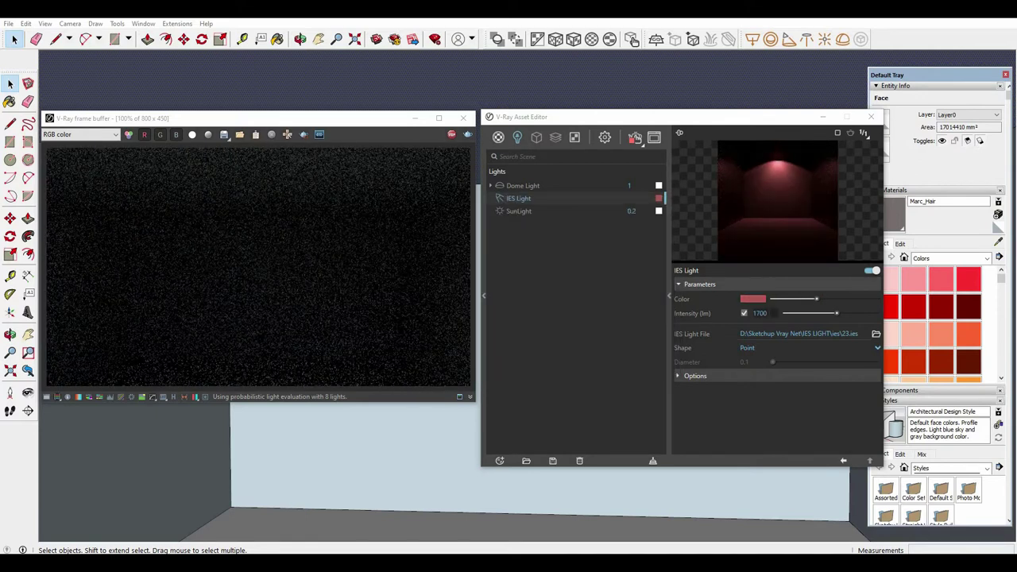
Step: Set the IES light intensity to 5000000 lm
{"action": "left_click", "coordinate": [748, 315]}
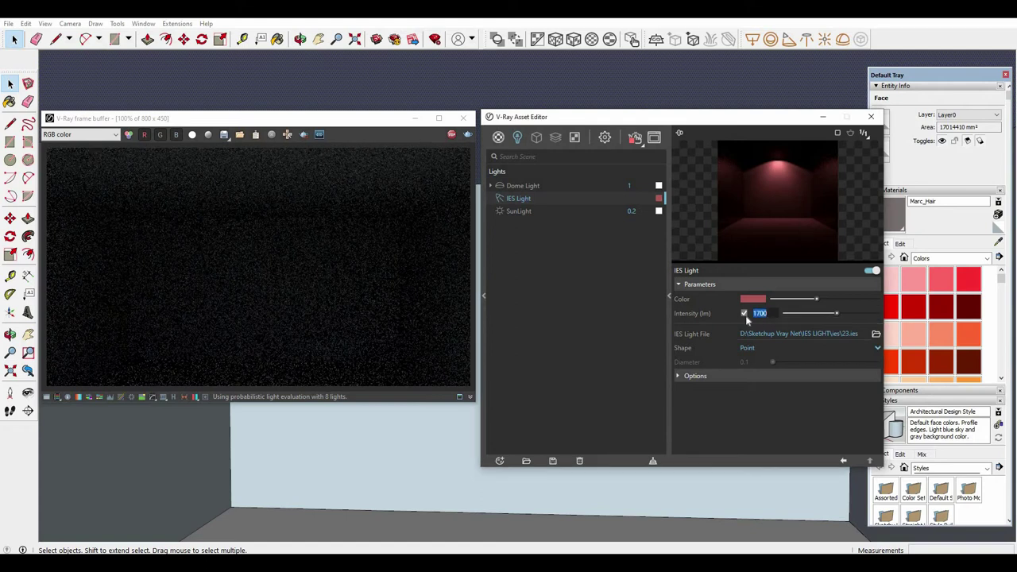
{"action": "type", "text": "5000"}
{"action": "key", "text": "Return"}
{"action": "left_click_drag", "start_coordinate": [429, 117], "coordinate": [461, 96]}
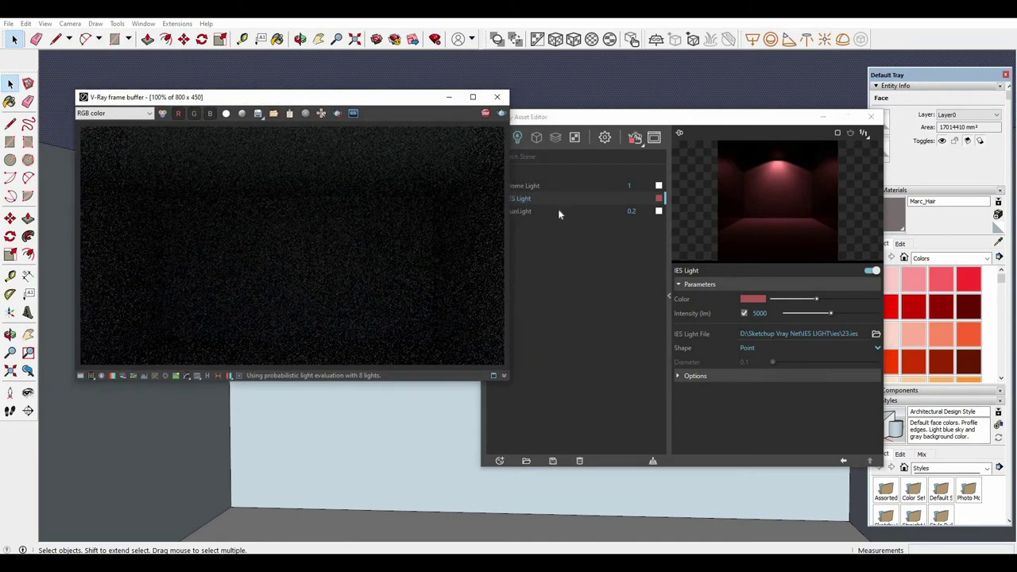
{"action": "left_click", "coordinate": [759, 312]}
{"action": "type", "text": "000"}
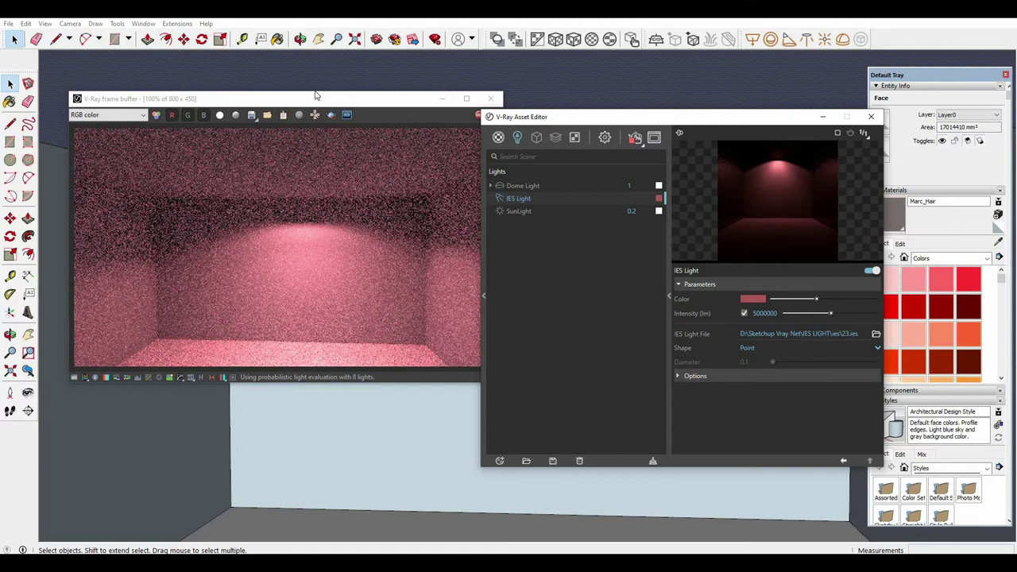
{"action": "mouse_move", "coordinate": [316, 96]}
{"action": "left_mouse_down"}
{"action": "mouse_move", "coordinate": [340, 85]}
{"action": "mouse_move", "coordinate": [373, 108]}
{"action": "left_mouse_up"}
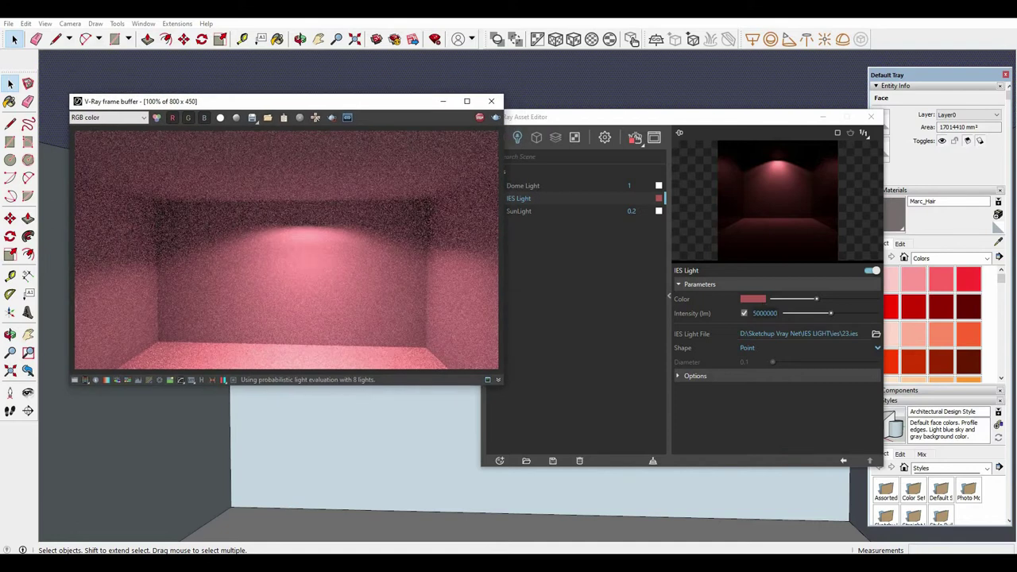
{"action": "left_click", "coordinate": [765, 312]}
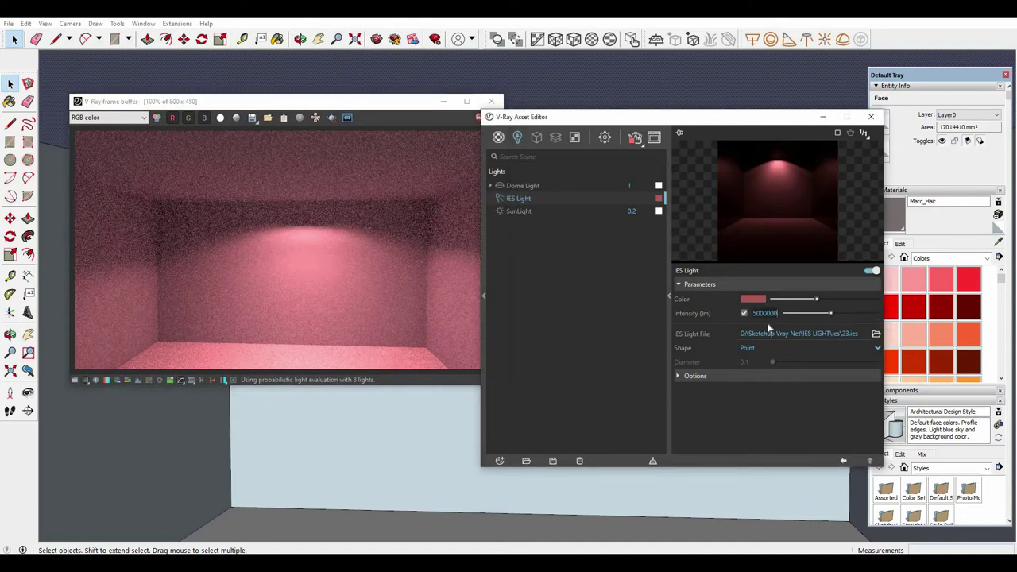
{"action": "type", "text": "0"}
{"action": "key", "text": "Return"}
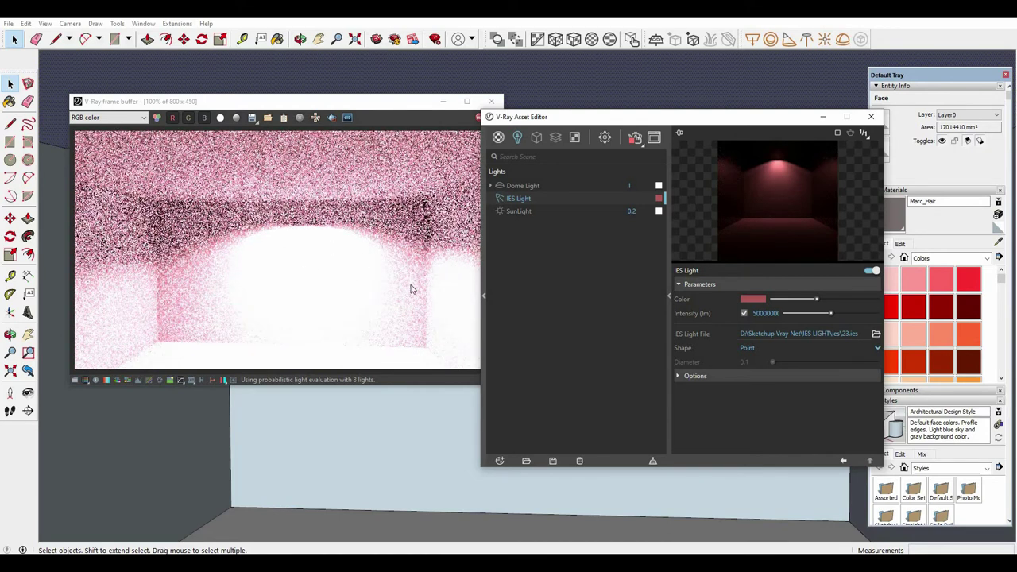
{"action": "left_click", "coordinate": [401, 101]}
{"action": "left_click_drag", "start_coordinate": [685, 127], "coordinate": [707, 116]}
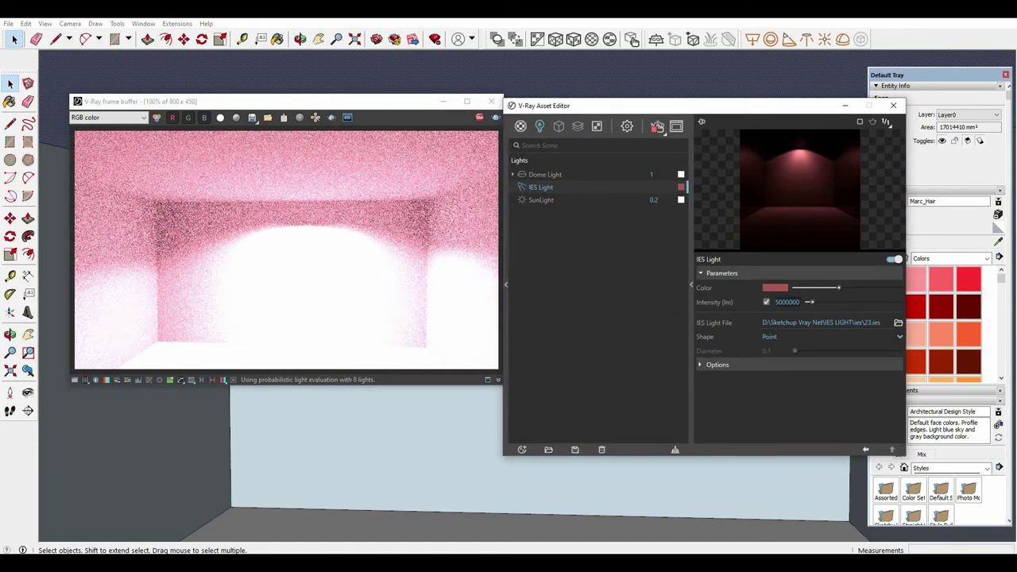
{"action": "key", "text": "Return"}
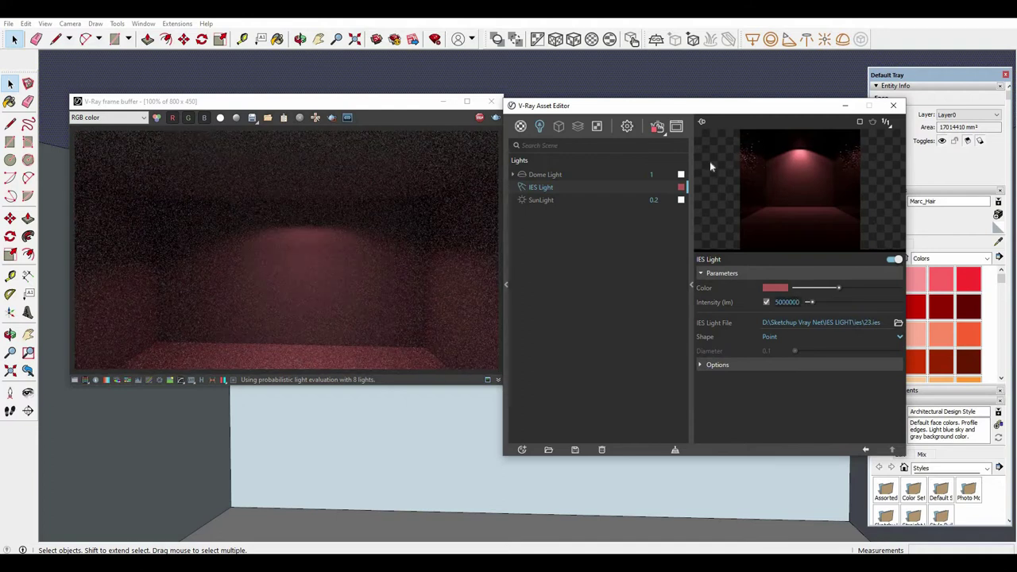
Step: Change the IES light colour to a pale cyan
{"action": "left_click", "coordinate": [774, 288]}
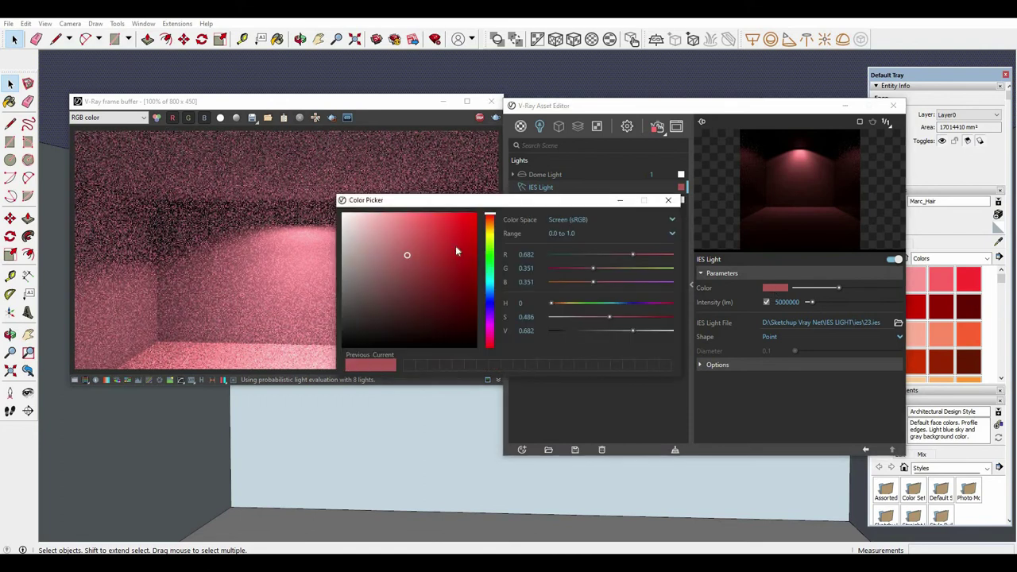
{"action": "left_click", "coordinate": [421, 227]}
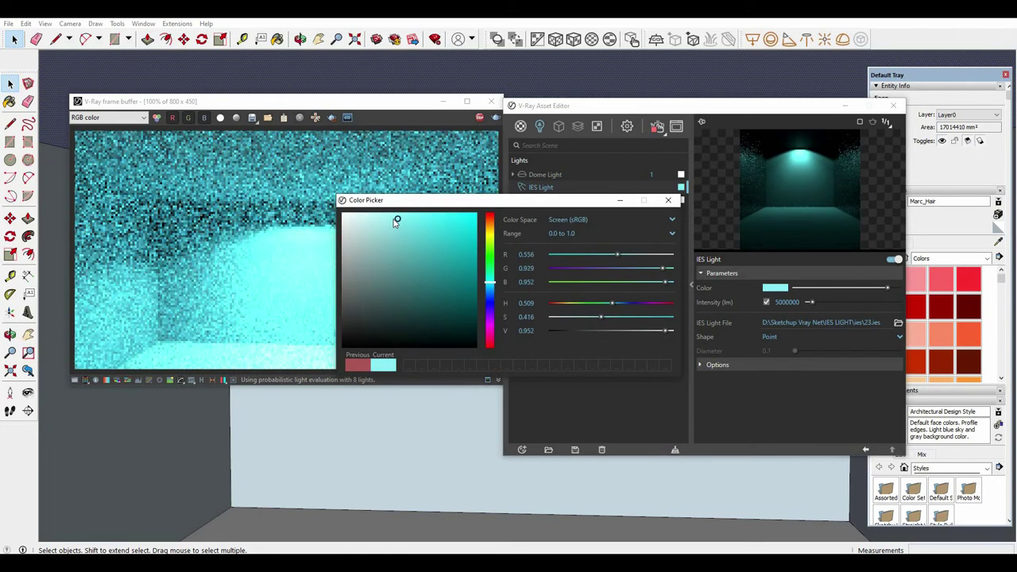
{"action": "left_click", "coordinate": [390, 215]}
{"action": "left_click", "coordinate": [379, 221]}
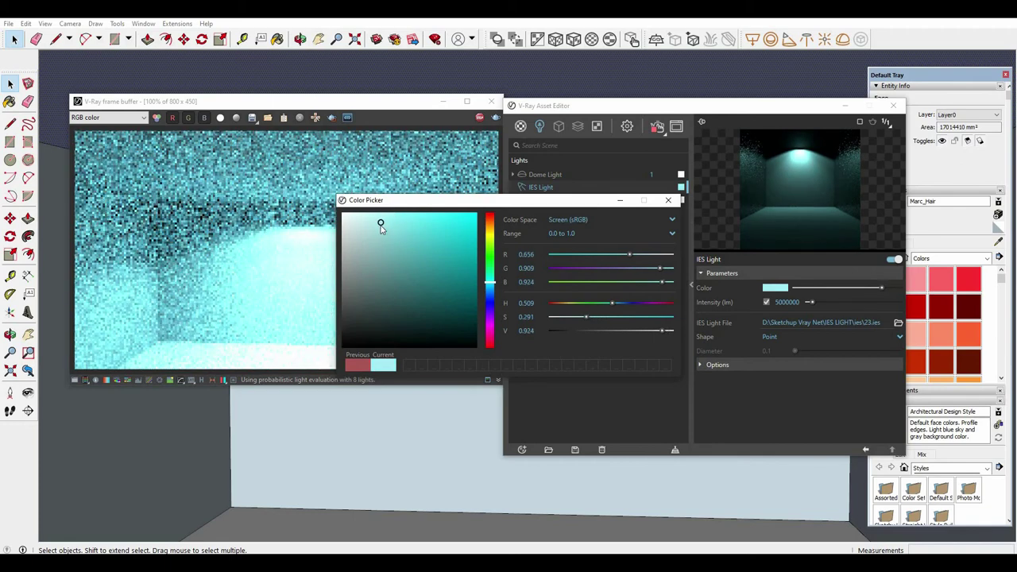
{"action": "left_click", "coordinate": [667, 199]}
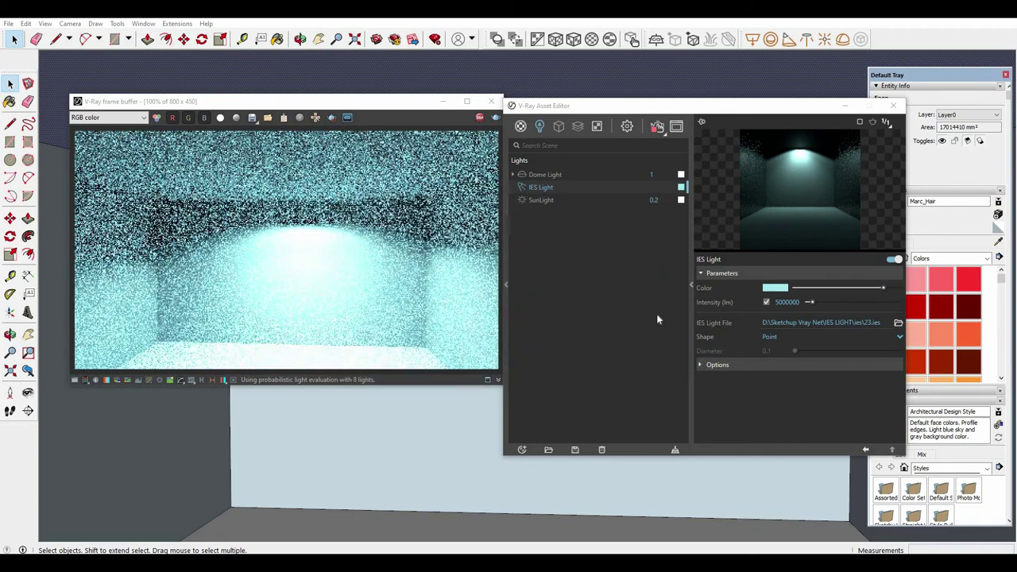
Step: Try the From IES File, Circle and Sphere shapes, return to Point, and expand Options
{"action": "left_click", "coordinate": [806, 335]}
{"action": "left_click", "coordinate": [774, 351]}
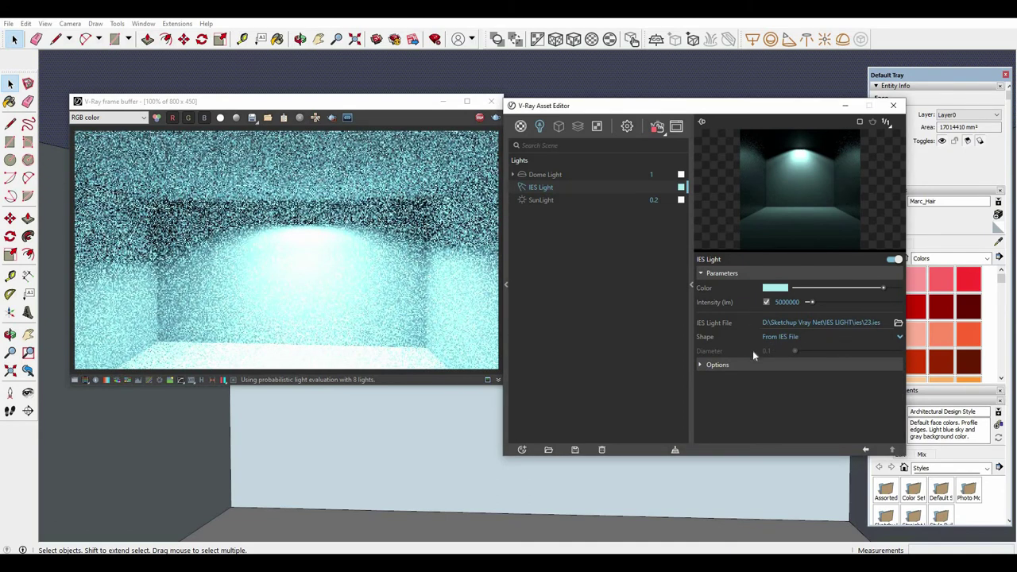
{"action": "left_click", "coordinate": [801, 337]}
{"action": "left_click", "coordinate": [770, 378]}
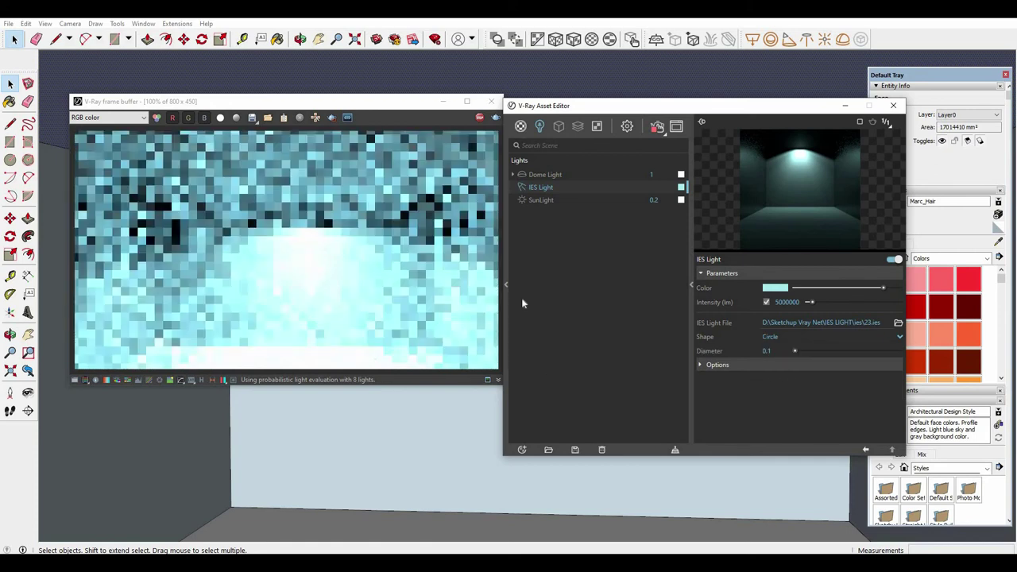
{"action": "left_click", "coordinate": [820, 338]}
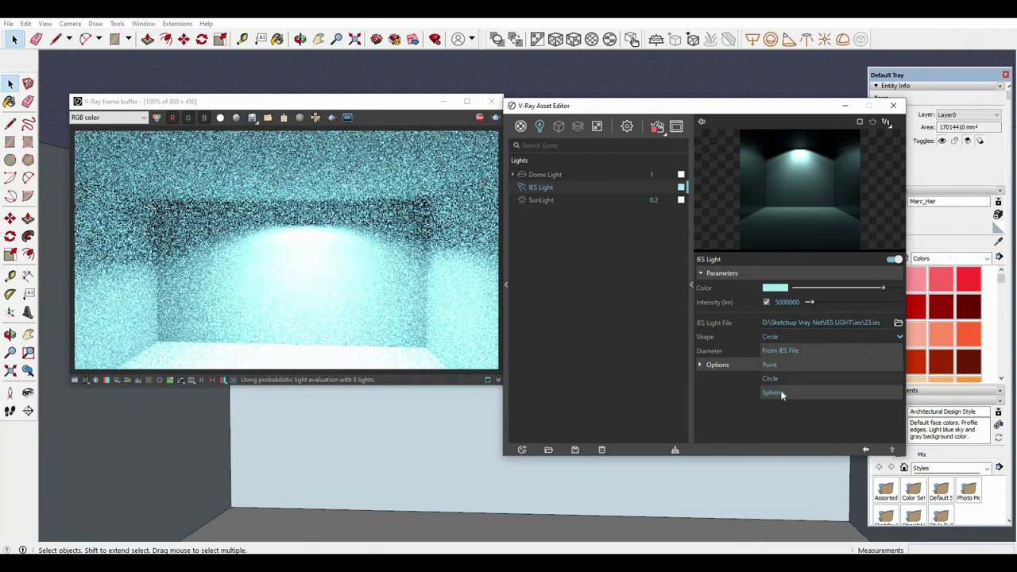
{"action": "left_click", "coordinate": [780, 392]}
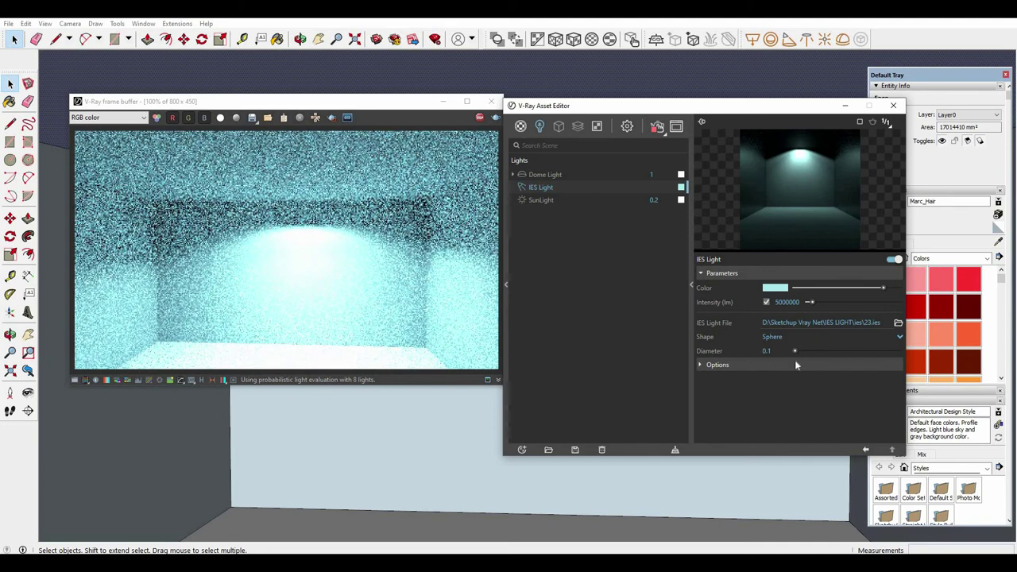
{"action": "left_click", "coordinate": [792, 338]}
{"action": "left_click", "coordinate": [767, 374]}
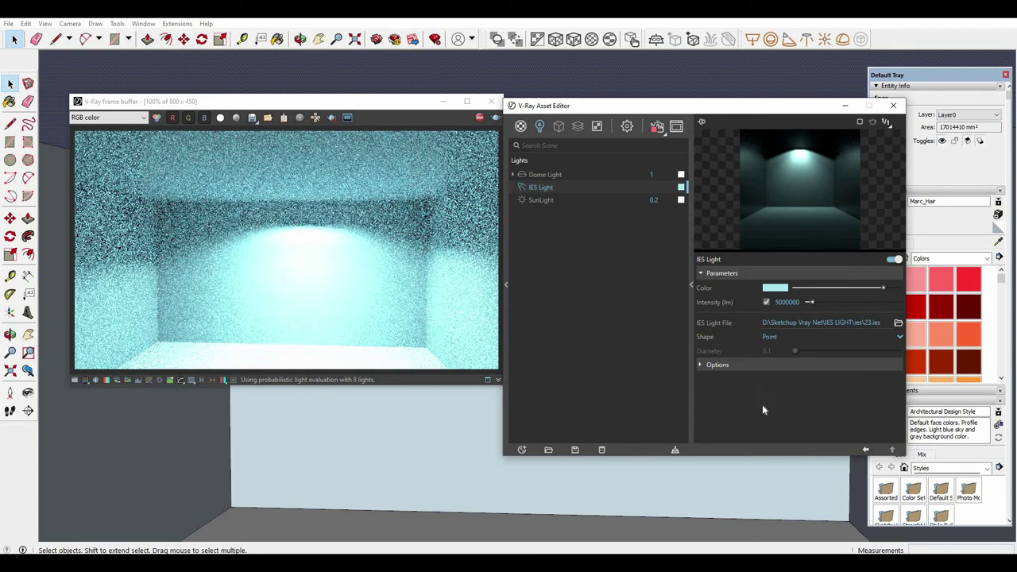
{"action": "left_click", "coordinate": [754, 365]}
{"action": "left_click", "coordinate": [765, 379]}
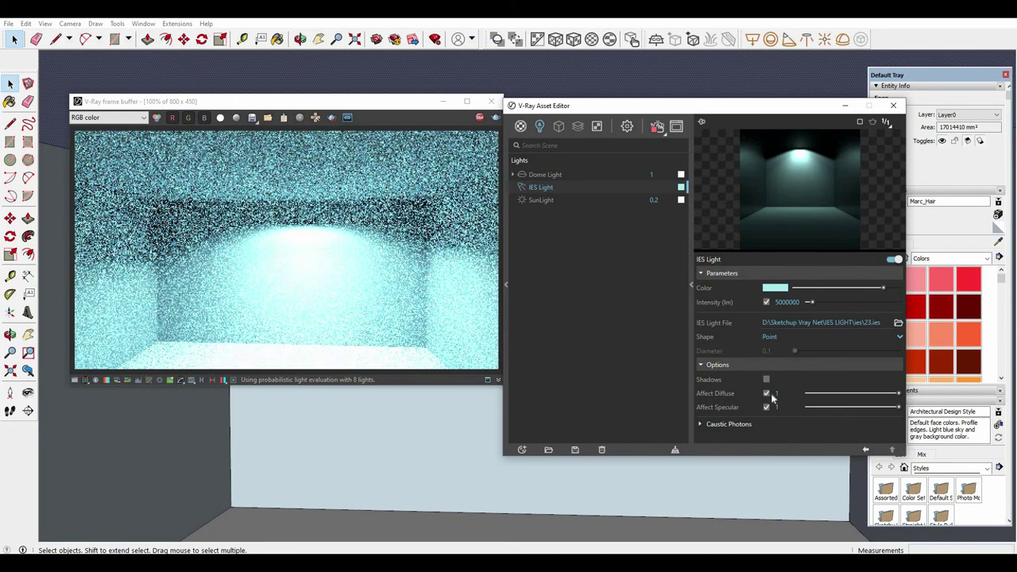
Step: Toggle Affect Diffuse and Specular off and back on, enable Shadows, and expand Caustic Photons
{"action": "left_click", "coordinate": [766, 393]}
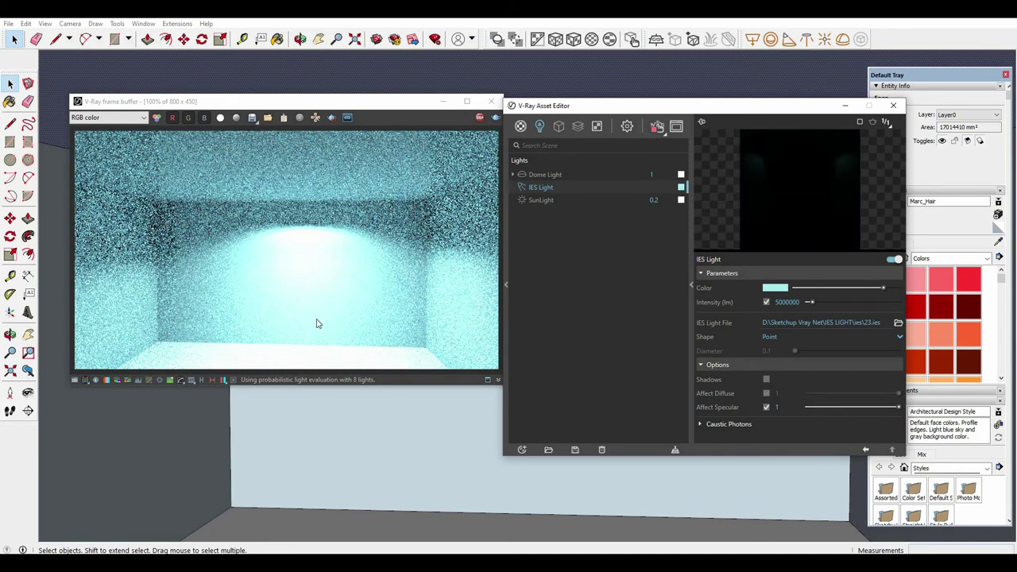
{"action": "left_click", "coordinate": [766, 407]}
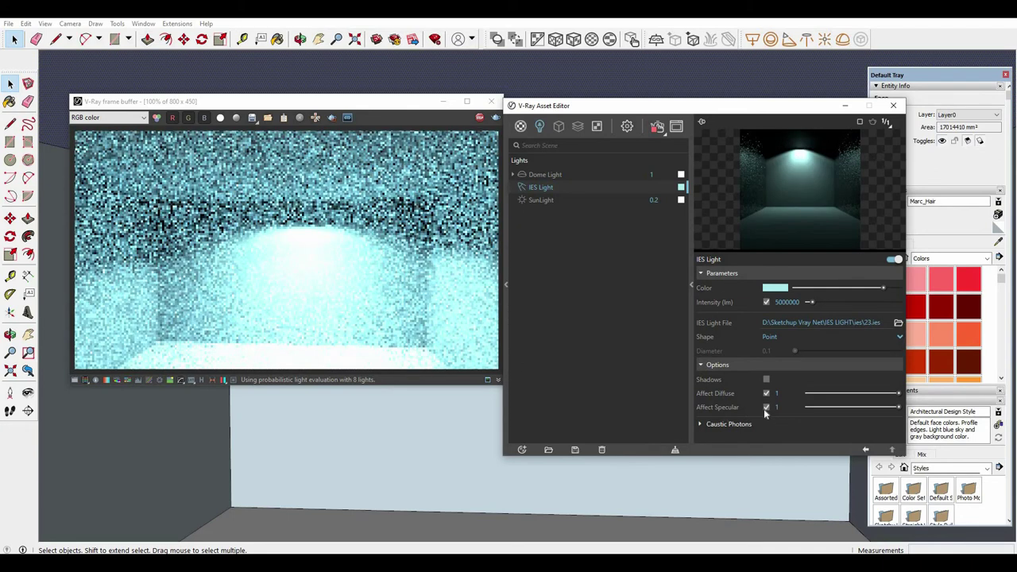
{"action": "left_click", "coordinate": [767, 407]}
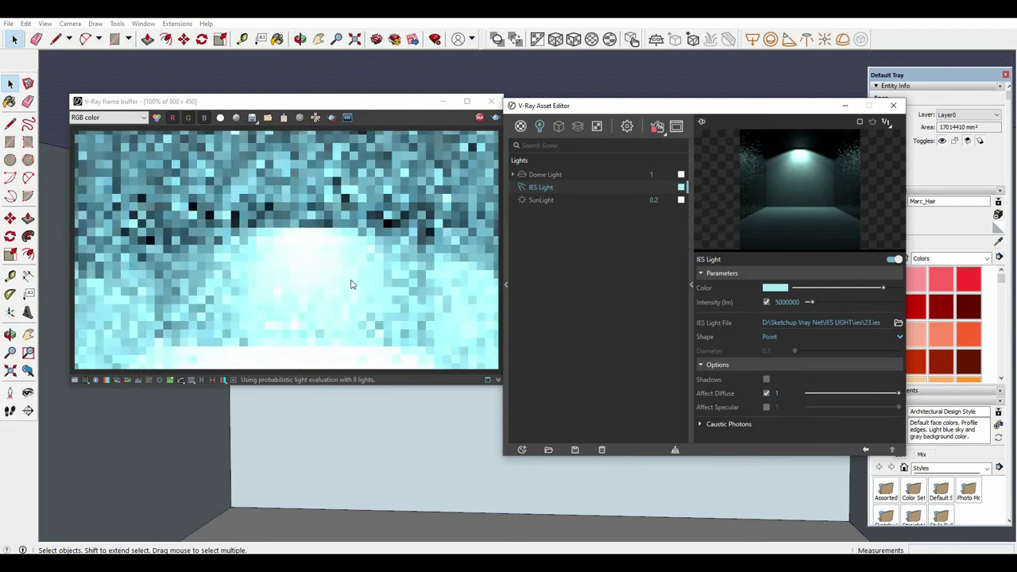
{"action": "left_click", "coordinate": [765, 407]}
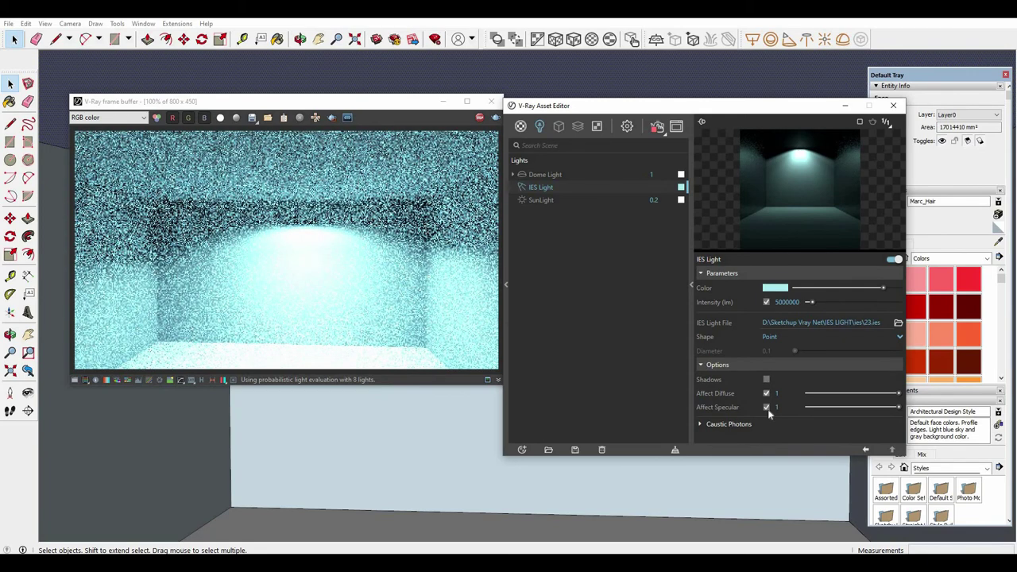
{"action": "left_click", "coordinate": [767, 408]}
{"action": "left_click", "coordinate": [767, 408]}
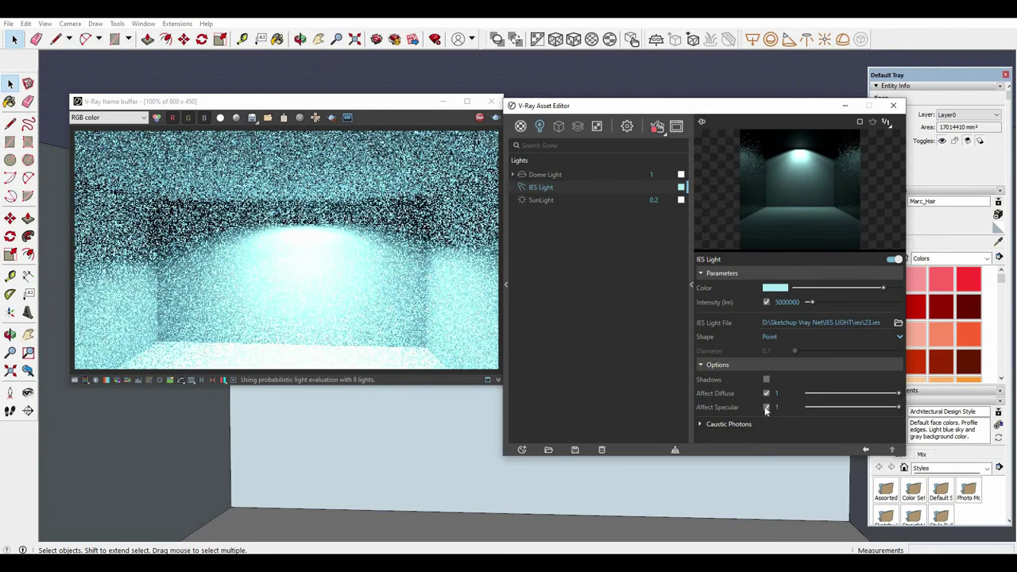
{"action": "left_click", "coordinate": [766, 379]}
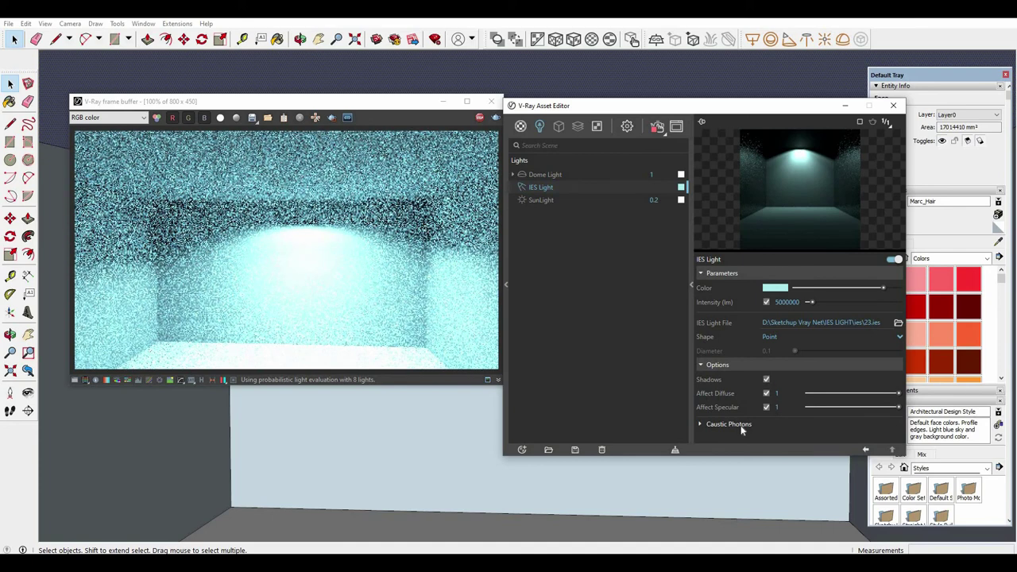
{"action": "left_click", "coordinate": [728, 424]}
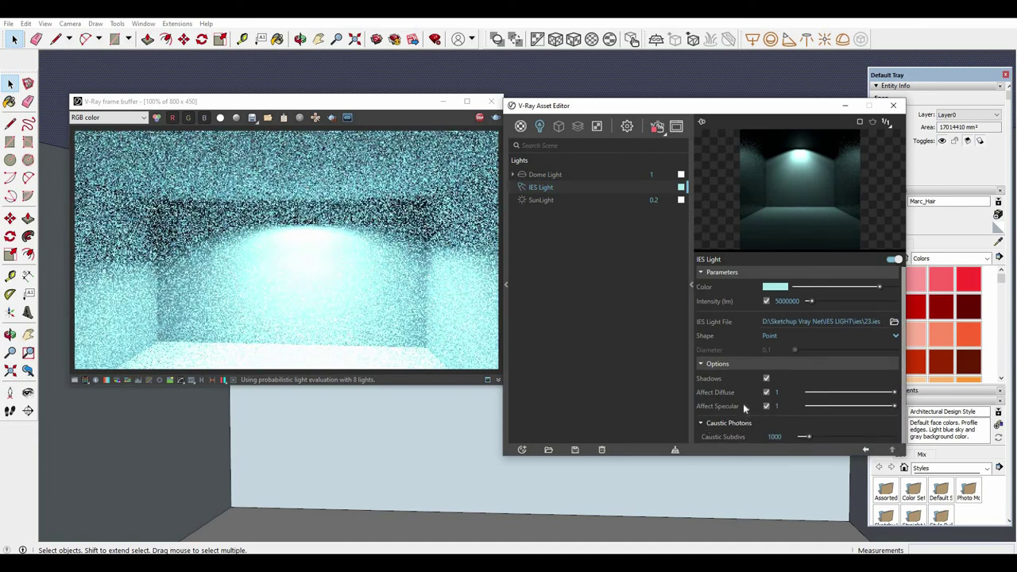
{"action": "left_click_drag", "start_coordinate": [731, 105], "coordinate": [583, 86]}
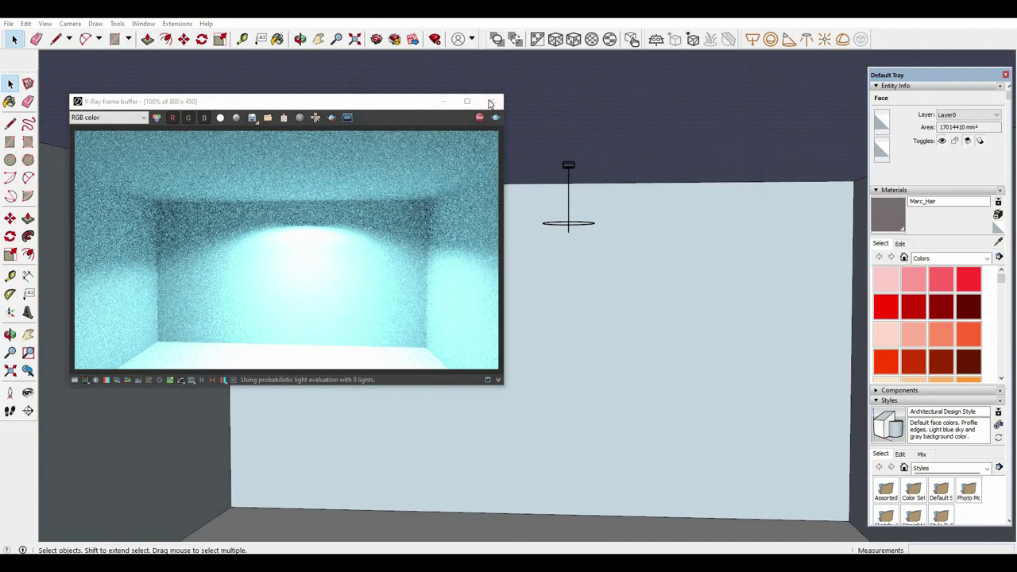
Step: Close the V-Ray frame buffer, then orbit and zoom around the lit room
{"action": "left_click_drag", "start_coordinate": [486, 101], "coordinate": [574, 100]}
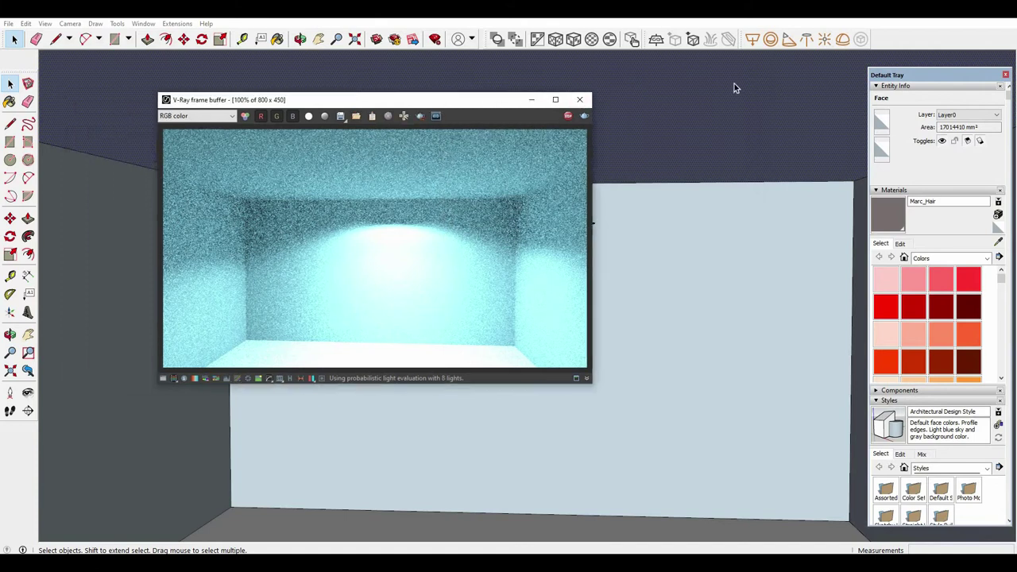
{"action": "left_click", "coordinate": [581, 102]}
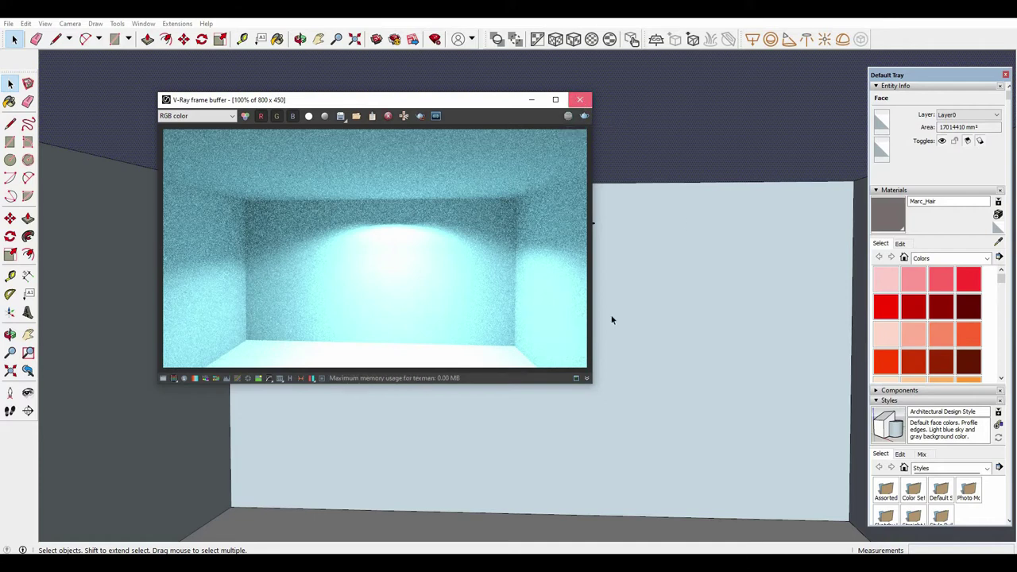
{"action": "scroll", "coordinate": [554, 279], "scroll_direction": "down", "scroll_amount": 2}
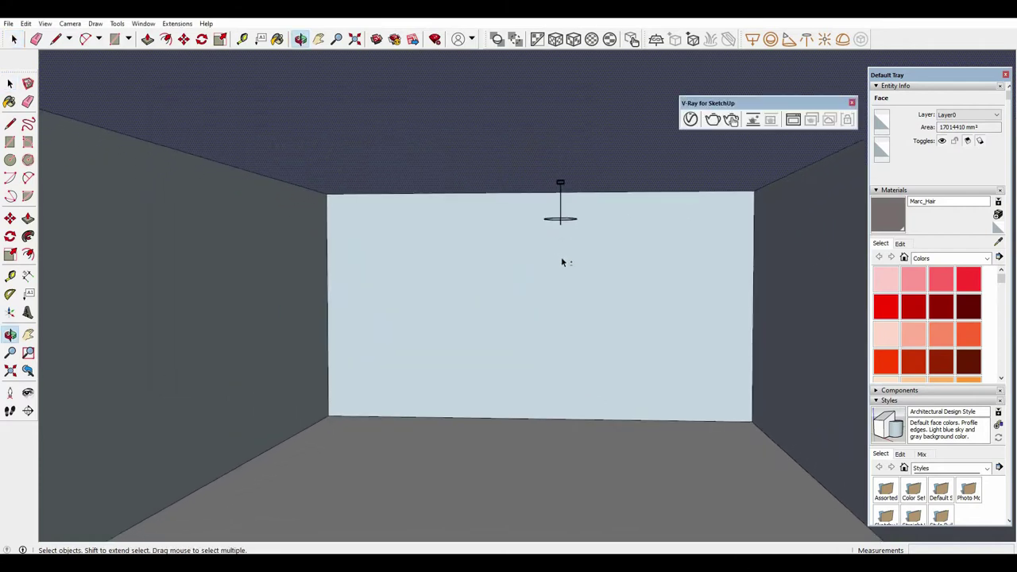
{"action": "scroll", "coordinate": [560, 257], "scroll_direction": "down", "scroll_amount": 3}
{"action": "mouse_move", "coordinate": [592, 238]}
{"action": "middle_mouse_down"}
{"action": "mouse_move", "coordinate": [546, 256]}
{"action": "mouse_move", "coordinate": [661, 236]}
{"action": "middle_mouse_up"}
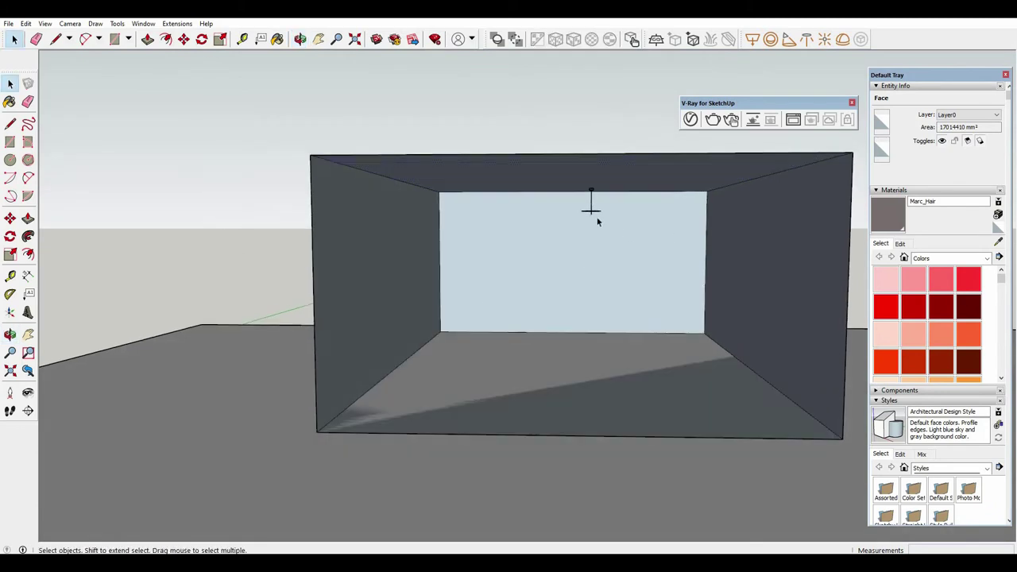
{"action": "left_click", "coordinate": [590, 213]}
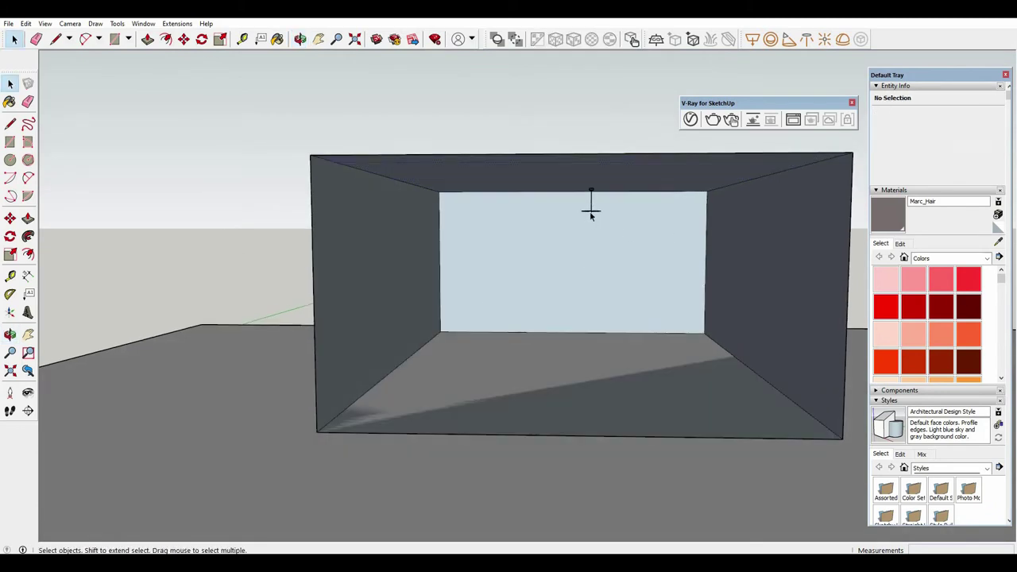
{"action": "scroll", "coordinate": [624, 251], "scroll_direction": "up", "scroll_amount": 3}
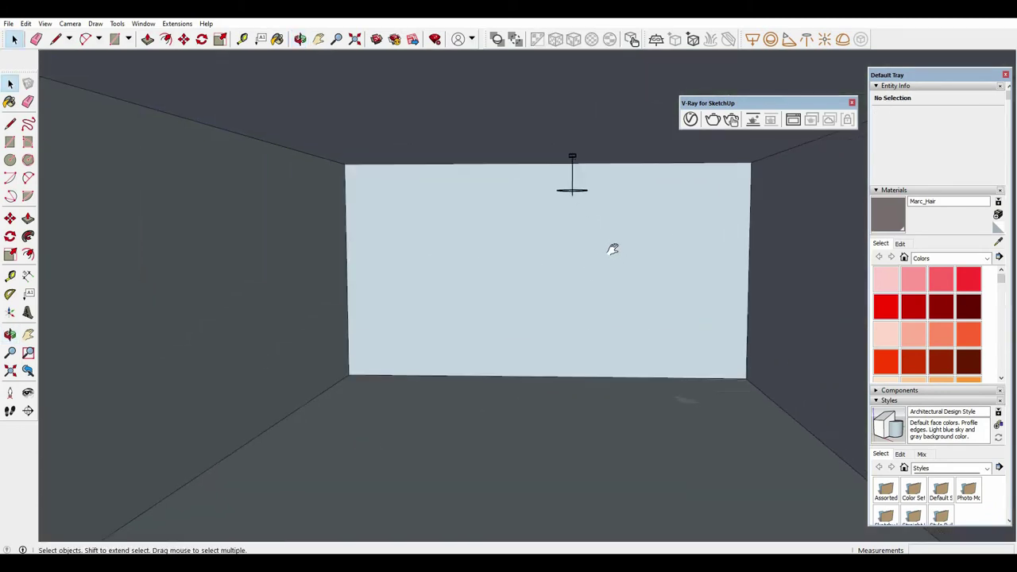
{"action": "mouse_move", "coordinate": [610, 246]}
{"action": "middle_mouse_down"}
{"action": "mouse_move", "coordinate": [588, 206]}
{"action": "mouse_move", "coordinate": [601, 236]}
{"action": "mouse_move", "coordinate": [532, 240]}
{"action": "middle_mouse_up"}
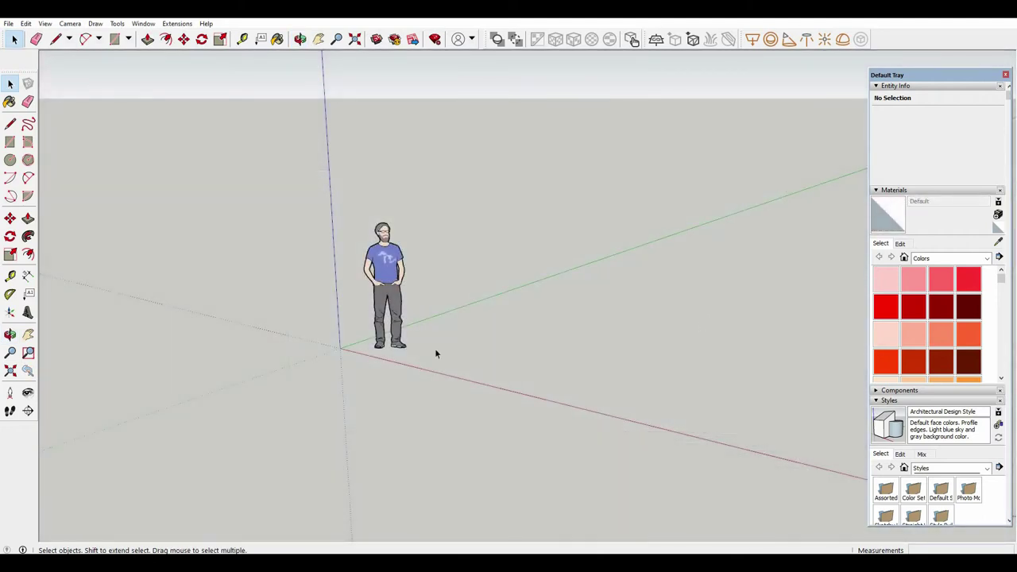
Step: Erase the Steve scale figure from the model
{"action": "left_click", "coordinate": [388, 274]}
{"action": "right_click", "coordinate": [385, 264]}
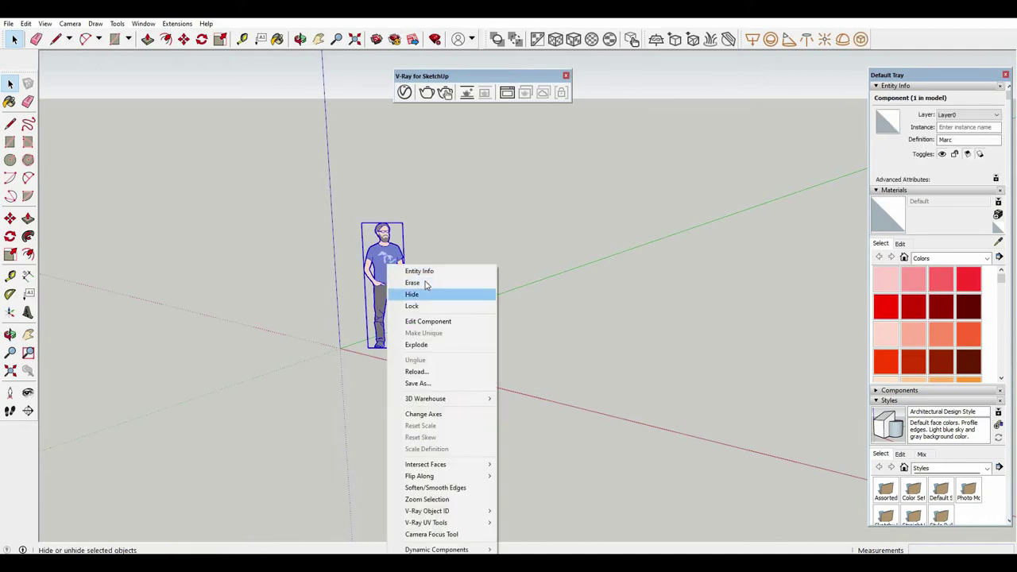
{"action": "left_click", "coordinate": [413, 282]}
{"action": "mouse_move", "coordinate": [413, 281]}
{"action": "middle_mouse_down", "text": "shift"}
{"action": "mouse_move", "coordinate": [432, 312]}
{"action": "mouse_move", "coordinate": [434, 368]}
{"action": "mouse_move", "coordinate": [363, 358]}
{"action": "mouse_move", "coordinate": [450, 351]}
{"action": "mouse_move", "coordinate": [456, 365]}
{"action": "mouse_move", "coordinate": [447, 362]}
{"action": "middle_mouse_up", "text": "shift"}
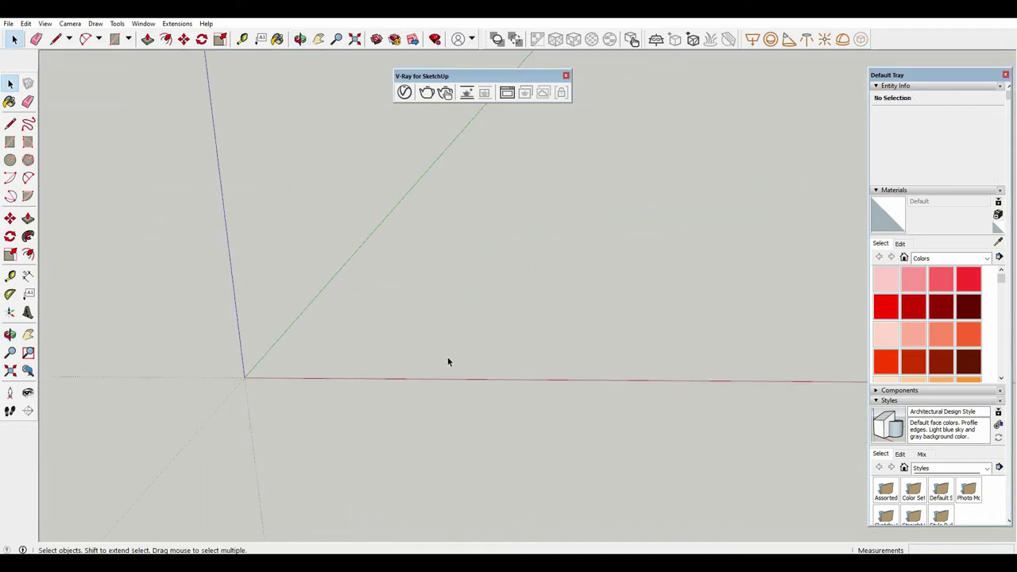
Step: Draw a rectangle from the origin and push/pull it into a thin slab
{"action": "key", "text": "r"}
{"action": "left_click", "coordinate": [244, 377]}
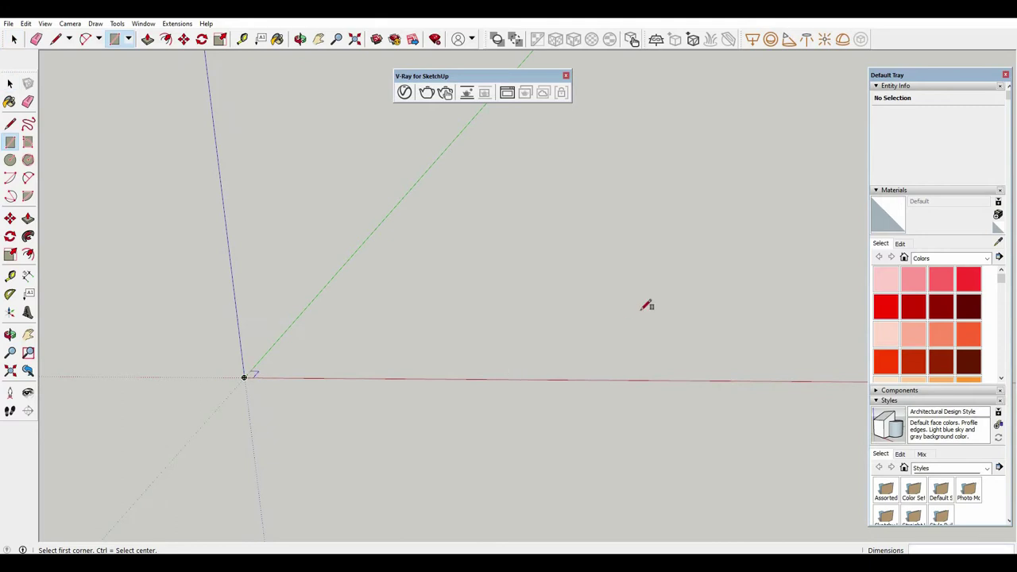
{"action": "left_click", "coordinate": [685, 259]}
{"action": "key", "text": "space"}
{"action": "scroll", "coordinate": [499, 331], "scroll_direction": "down", "scroll_amount": 2}
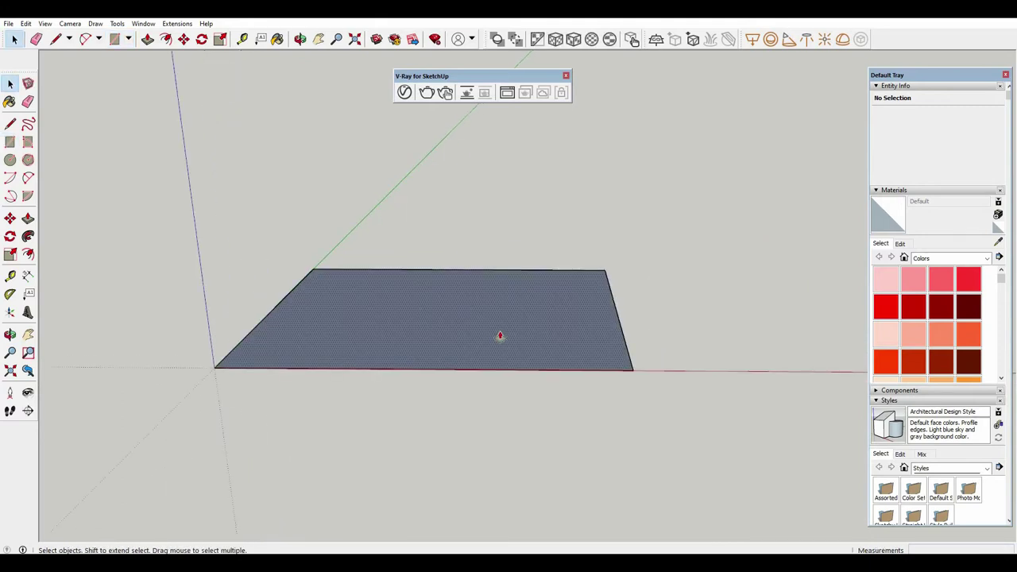
{"action": "left_click", "coordinate": [499, 335]}
{"action": "key", "text": "p"}
{"action": "left_click_drag", "start_coordinate": [500, 334], "coordinate": [502, 324]}
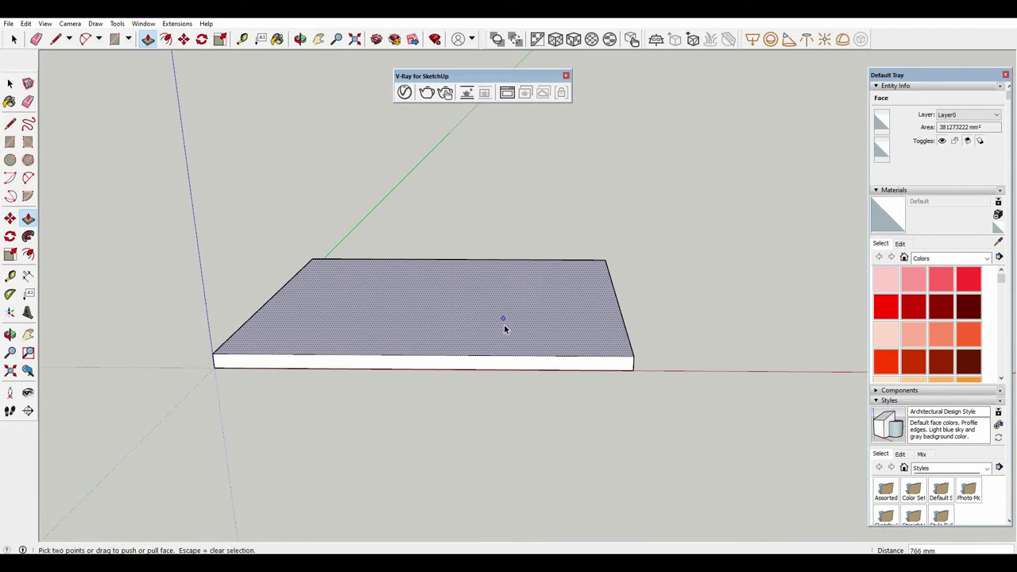
{"action": "key", "text": "space"}
Step: Select all of the slab's geometry and make it a group
{"action": "right_click", "coordinate": [503, 324]}
{"action": "left_click", "coordinate": [488, 322]}
{"action": "triple_click", "coordinate": [488, 326]}
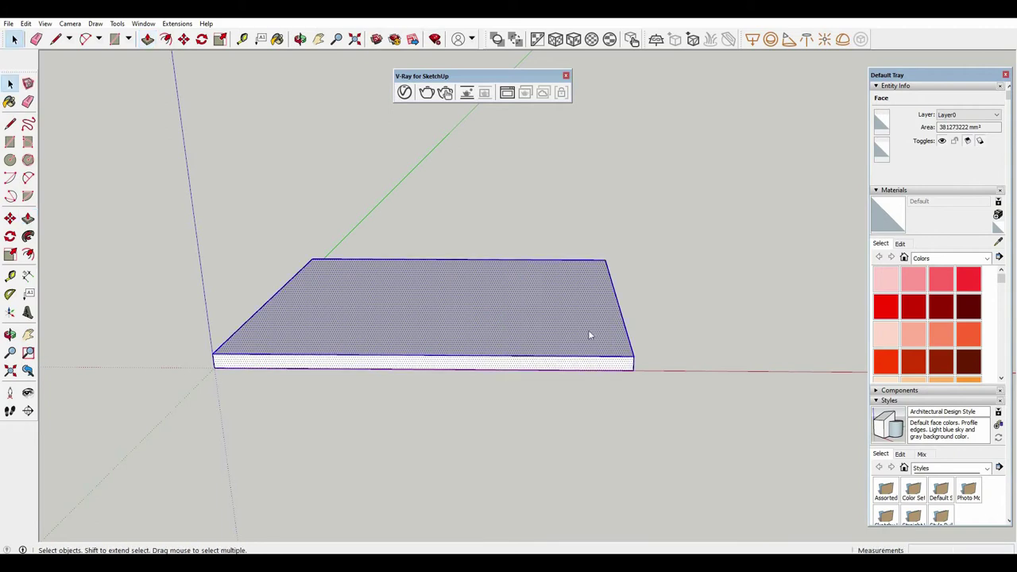
{"action": "right_click", "coordinate": [488, 324]}
{"action": "left_click", "coordinate": [524, 415]}
{"action": "left_click", "coordinate": [658, 344]}
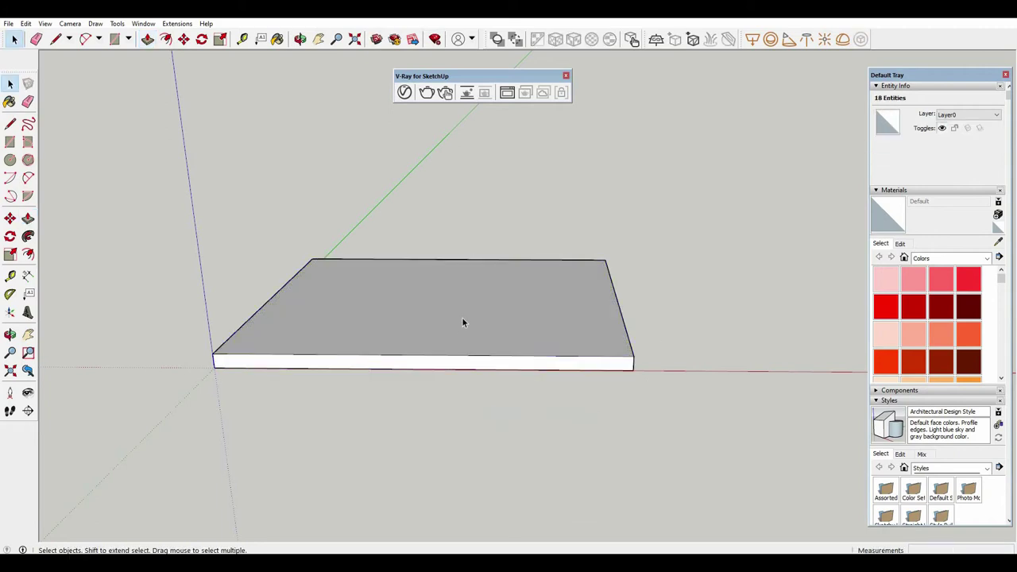
Step: Draw a rectangle on the slab's top and push/pull it up into a box
{"action": "key", "text": "r"}
{"action": "left_click", "coordinate": [382, 301]}
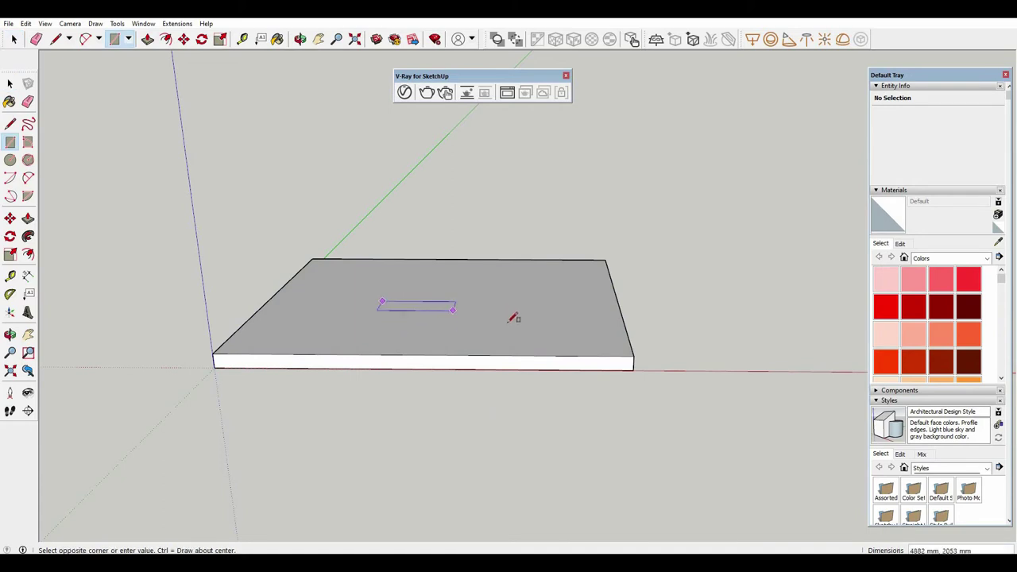
{"action": "left_click", "coordinate": [451, 334]}
{"action": "key", "text": "space"}
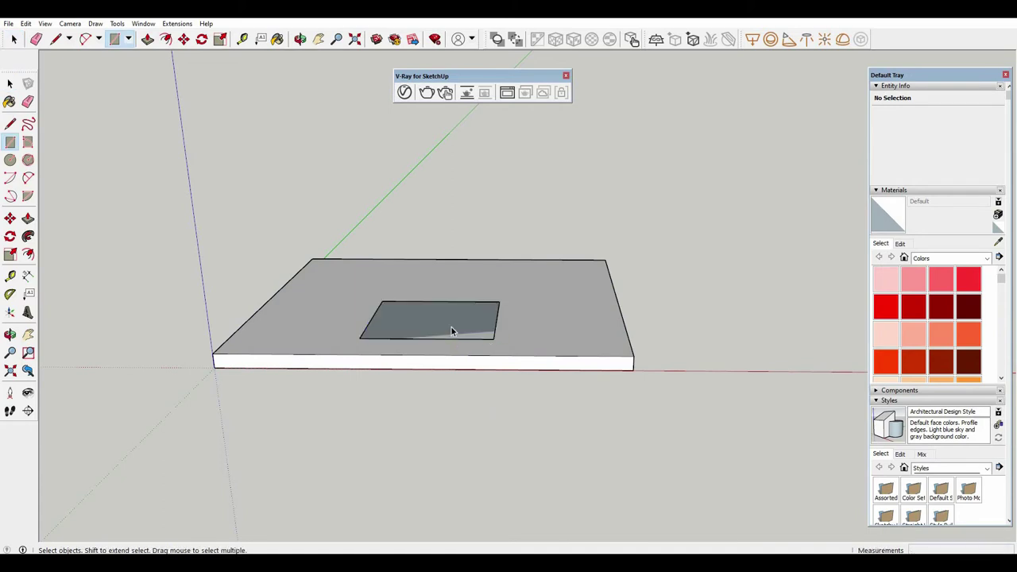
{"action": "left_click", "coordinate": [450, 326]}
{"action": "key", "text": "p"}
{"action": "left_click", "coordinate": [453, 290]}
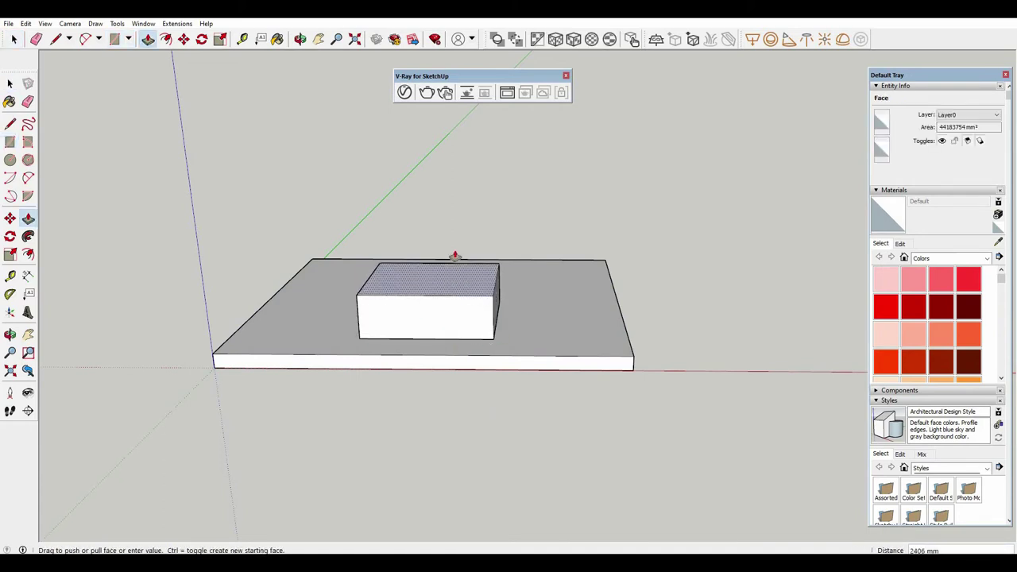
{"action": "left_click", "coordinate": [500, 284]}
{"action": "key", "text": "space"}
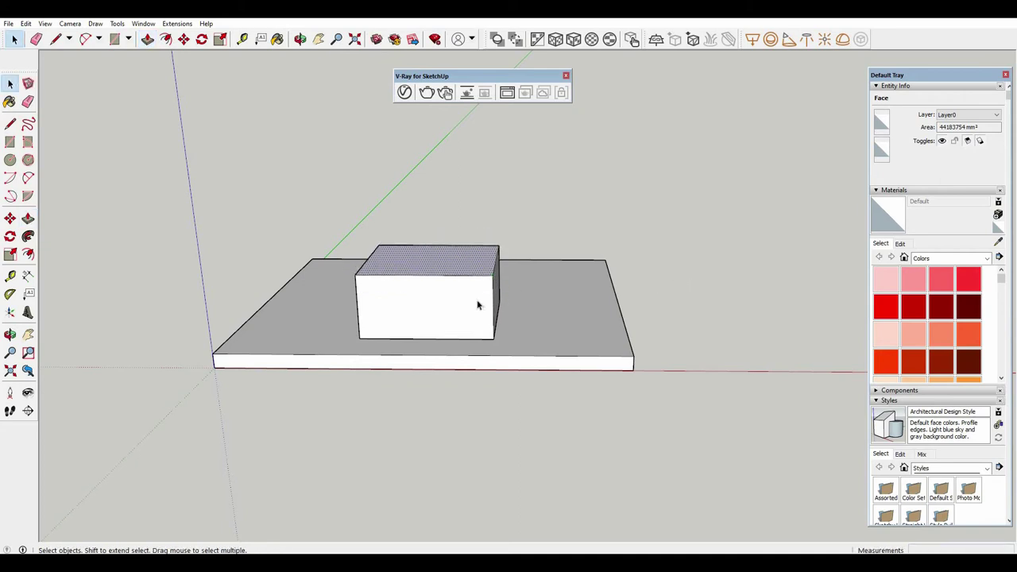
Step: Group the box geometry, then orbit around the box and slab
{"action": "triple_click", "coordinate": [478, 302]}
{"action": "right_click", "coordinate": [478, 300]}
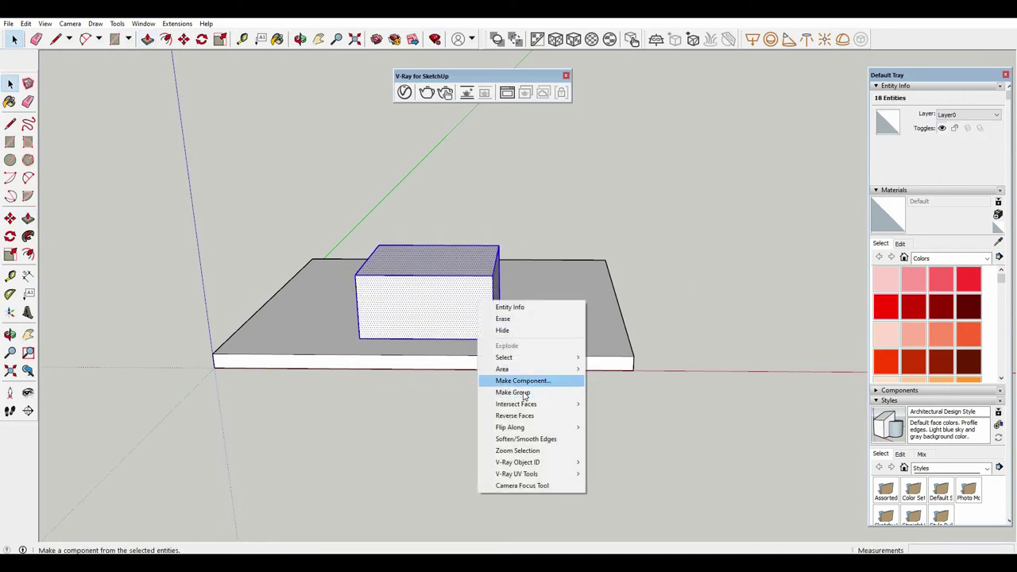
{"action": "left_click", "coordinate": [512, 392]}
{"action": "mouse_move", "coordinate": [557, 328]}
{"action": "middle_mouse_down"}
{"action": "mouse_move", "coordinate": [531, 331]}
{"action": "mouse_move", "coordinate": [629, 354]}
{"action": "mouse_move", "coordinate": [344, 320]}
{"action": "mouse_move", "coordinate": [503, 265]}
{"action": "mouse_move", "coordinate": [561, 305]}
{"action": "mouse_move", "coordinate": [560, 367]}
{"action": "middle_mouse_up"}
{"action": "left_click", "coordinate": [581, 365]}
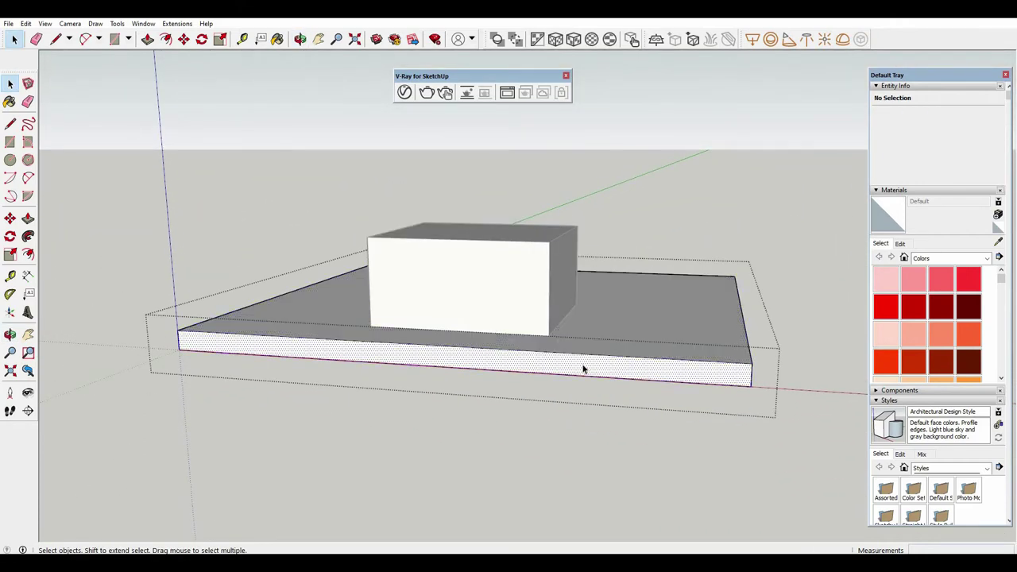
Step: Start a push/pull on the slab, cancel it, and orbit around the box
{"action": "key", "text": "p"}
{"action": "left_click", "coordinate": [580, 365]}
{"action": "key", "text": "space"}
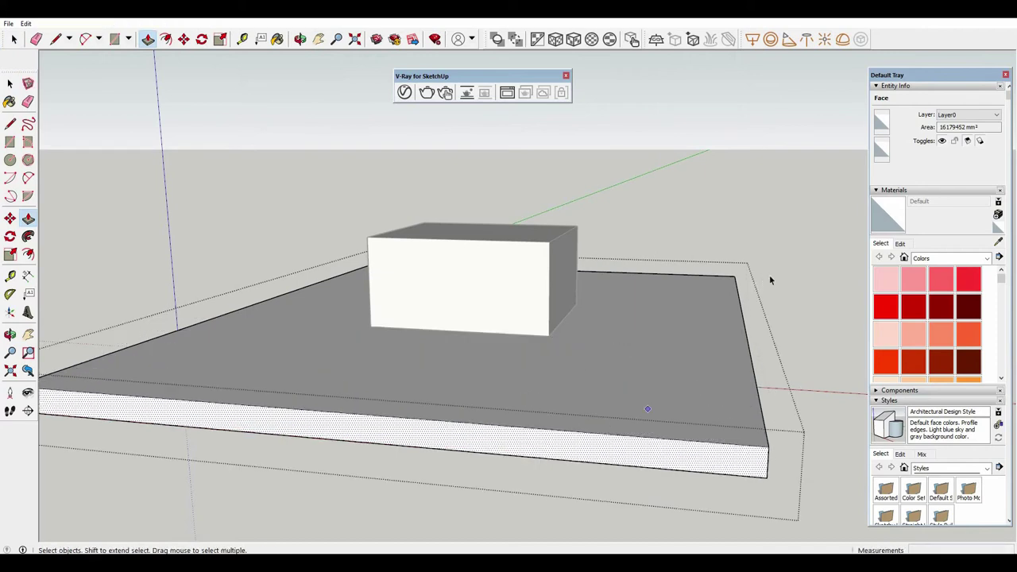
{"action": "left_click", "coordinate": [799, 265]}
{"action": "mouse_move", "coordinate": [350, 331]}
{"action": "middle_mouse_down"}
{"action": "mouse_move", "coordinate": [482, 334]}
{"action": "mouse_move", "coordinate": [540, 320]}
{"action": "mouse_move", "coordinate": [526, 305]}
{"action": "middle_mouse_up"}
{"action": "scroll", "coordinate": [540, 310], "scroll_direction": "up", "scroll_amount": 3}
{"action": "middle_click_drag", "start_coordinate": [572, 327], "coordinate": [533, 334]}
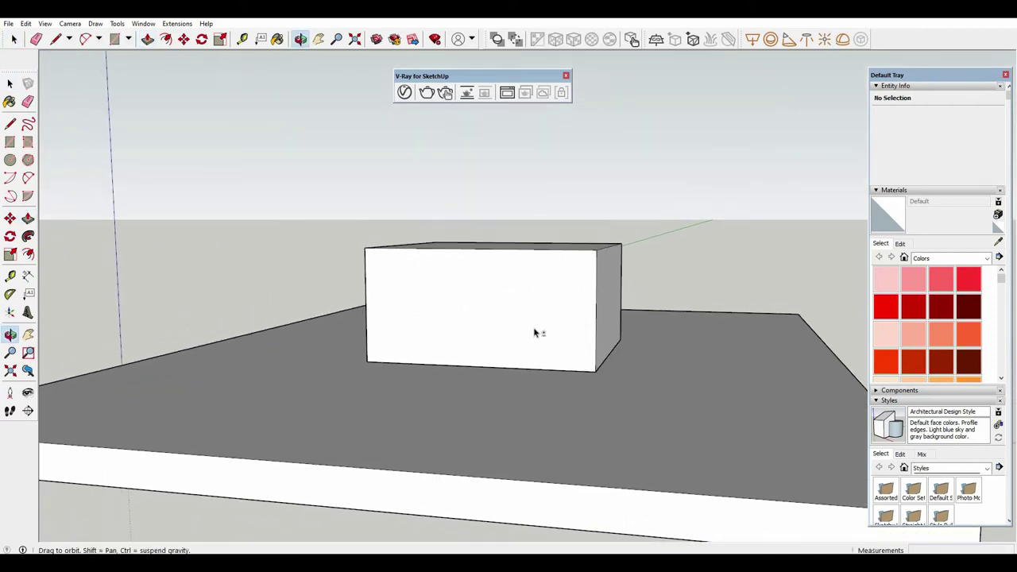
Step: Position the camera near the box, walk back, and look around at 1300 mm eye height
{"action": "left_click", "coordinate": [9, 392]}
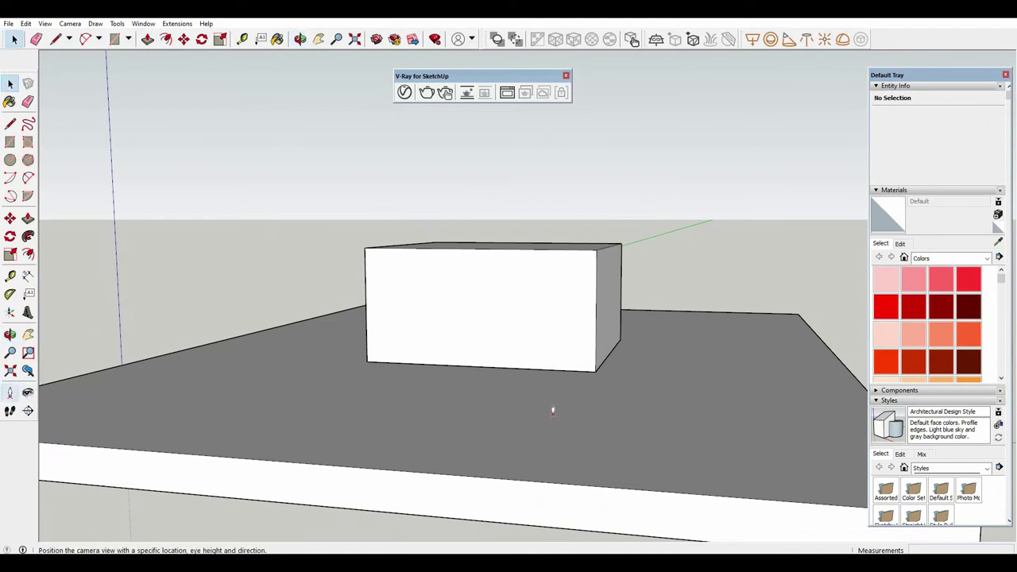
{"action": "left_click", "coordinate": [499, 460]}
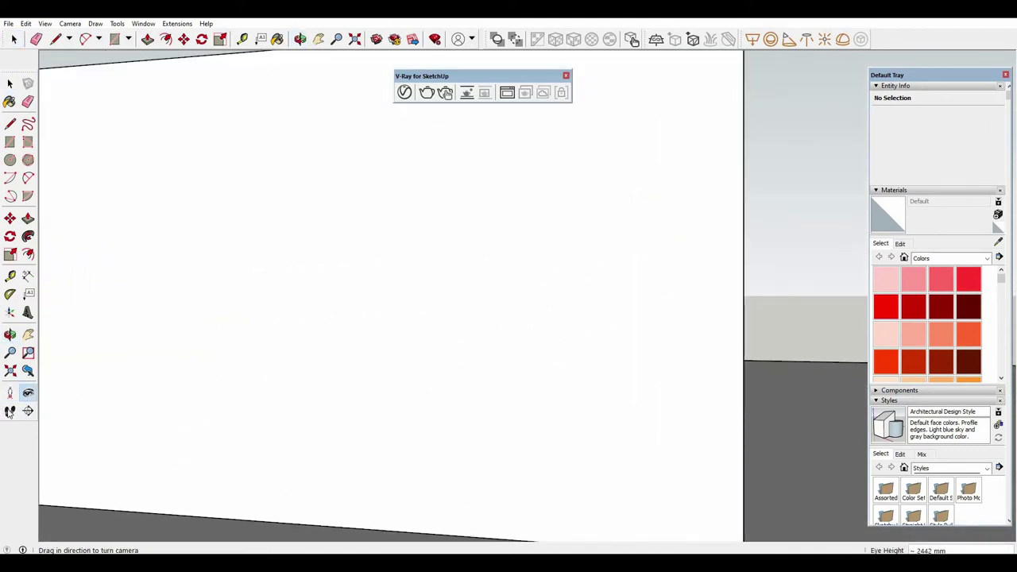
{"action": "left_click", "coordinate": [9, 410]}
{"action": "mouse_move", "coordinate": [496, 450]}
{"action": "left_mouse_down"}
{"action": "mouse_move", "coordinate": [508, 518]}
{"action": "mouse_move", "coordinate": [425, 332]}
{"action": "left_mouse_up"}
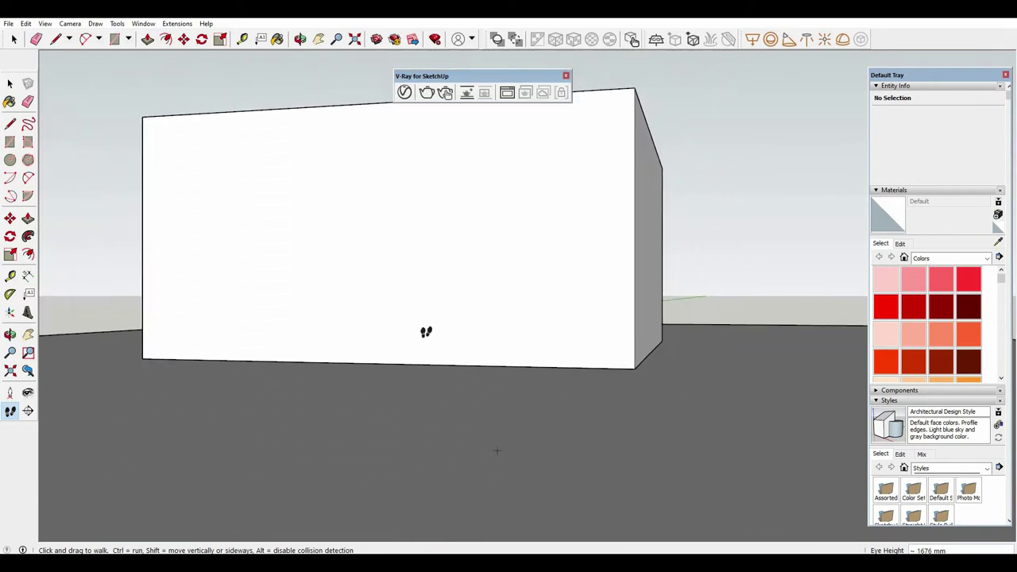
{"action": "left_click", "coordinate": [27, 392]}
{"action": "type", "text": "1300"}
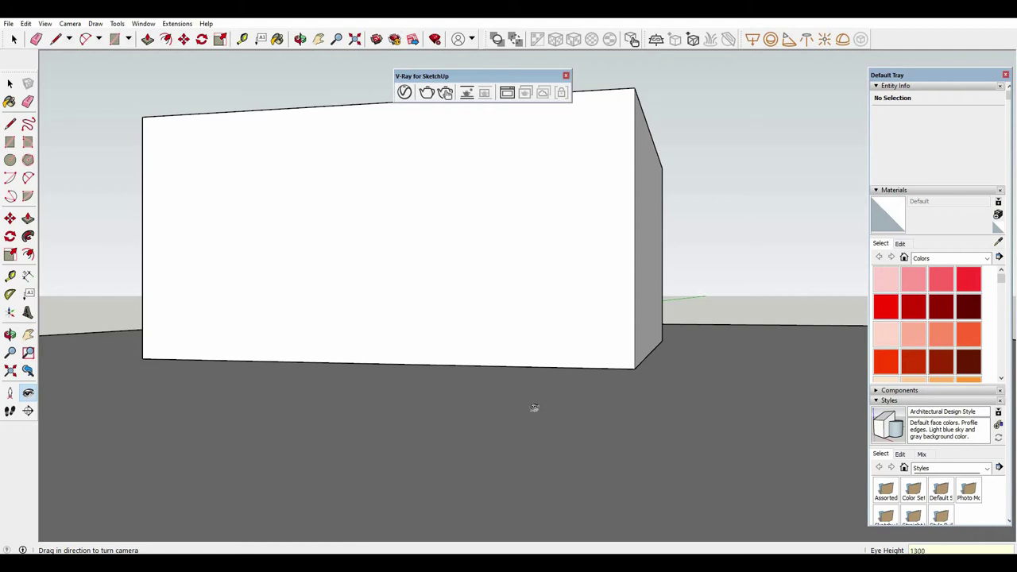
{"action": "mouse_move", "coordinate": [534, 407]}
{"action": "left_mouse_down"}
{"action": "mouse_move", "coordinate": [402, 317]}
{"action": "mouse_move", "coordinate": [389, 126]}
{"action": "left_mouse_up"}
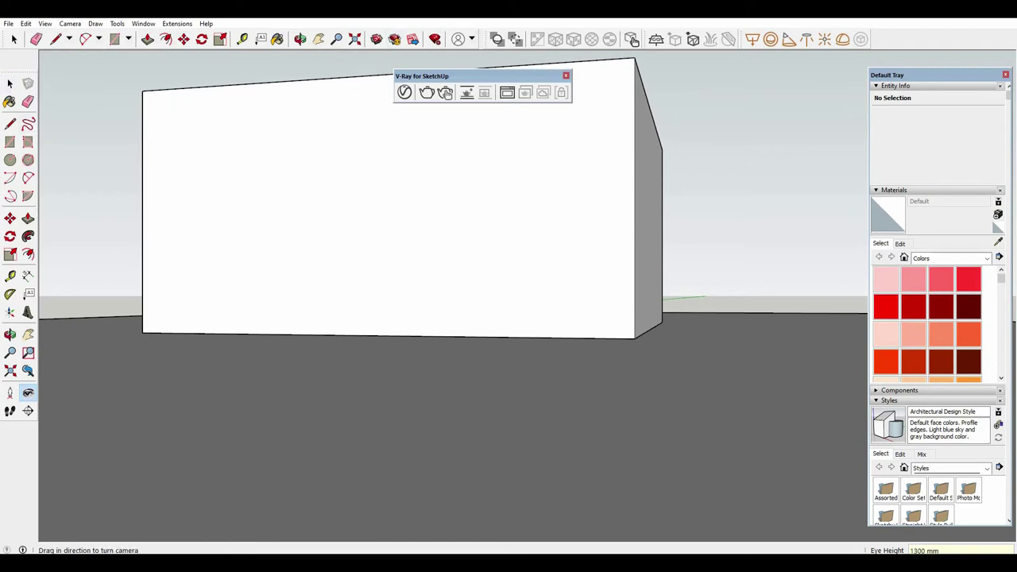
Step: Switch to Two-Point Perspective, save the view as Scene 1, and move the V-Ray toolbar aside
{"action": "left_click", "coordinate": [70, 23]}
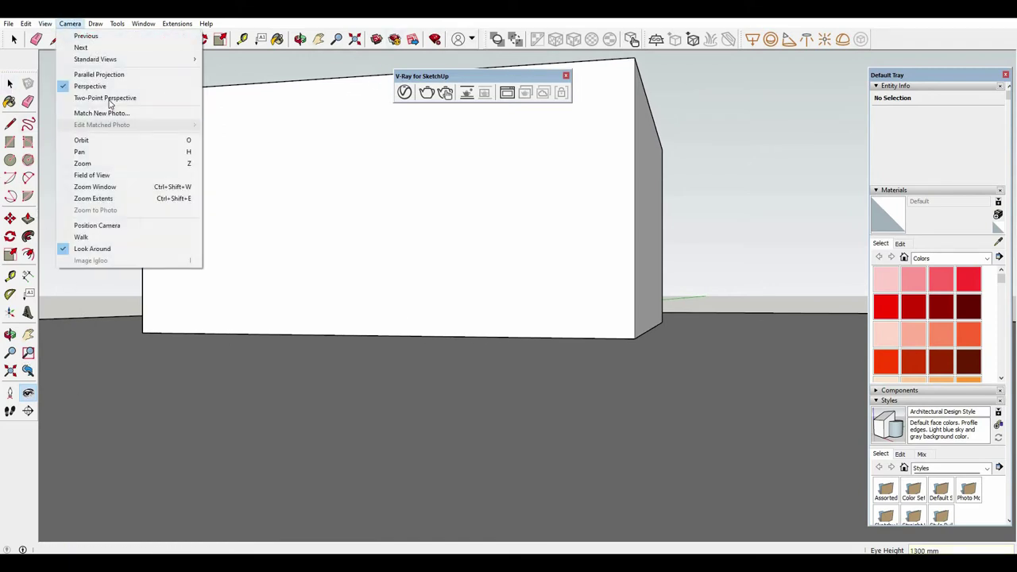
{"action": "left_click", "coordinate": [103, 99]}
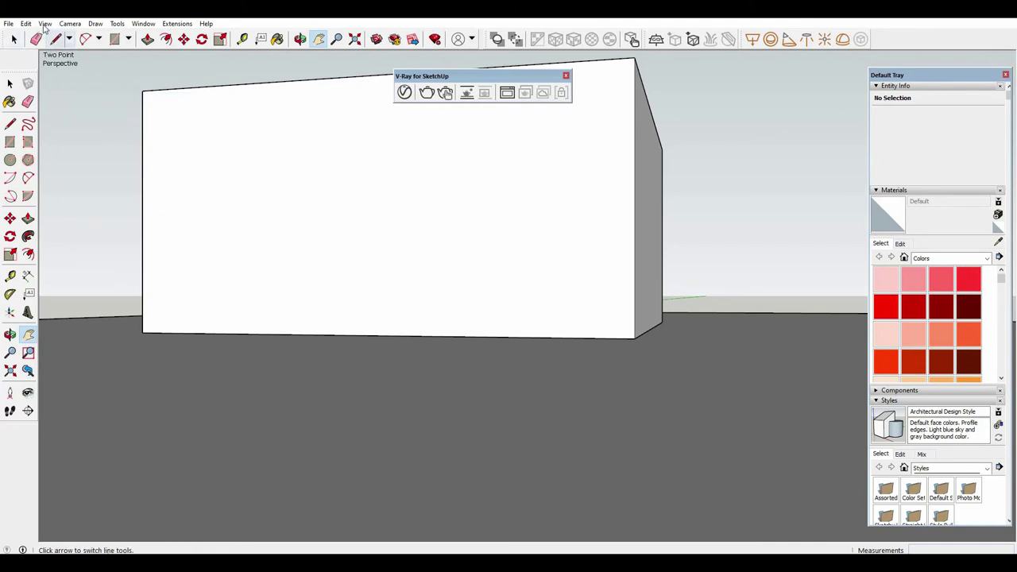
{"action": "left_click", "coordinate": [45, 23]}
{"action": "mouse_move", "coordinate": [68, 202]}
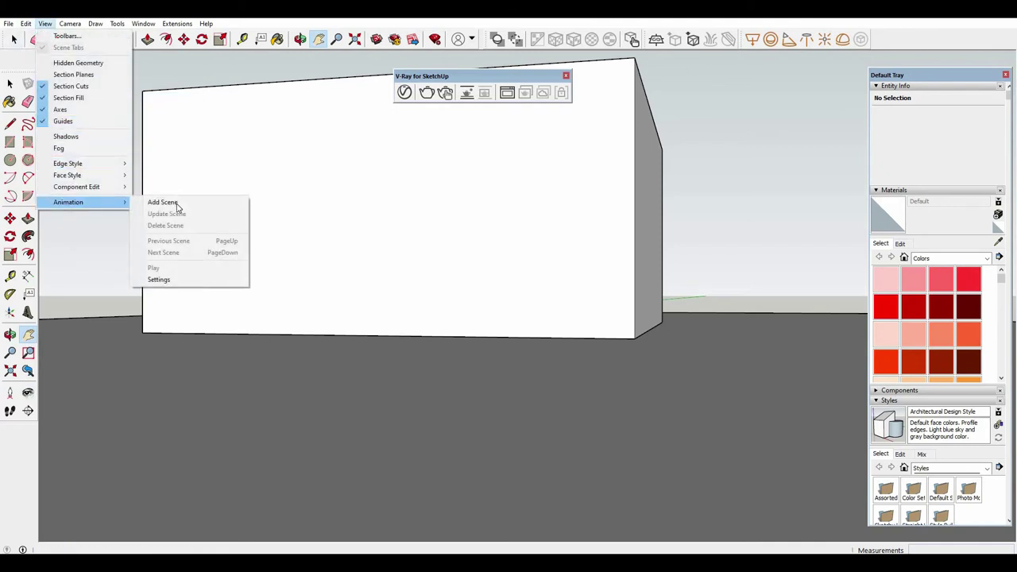
{"action": "left_click", "coordinate": [160, 204]}
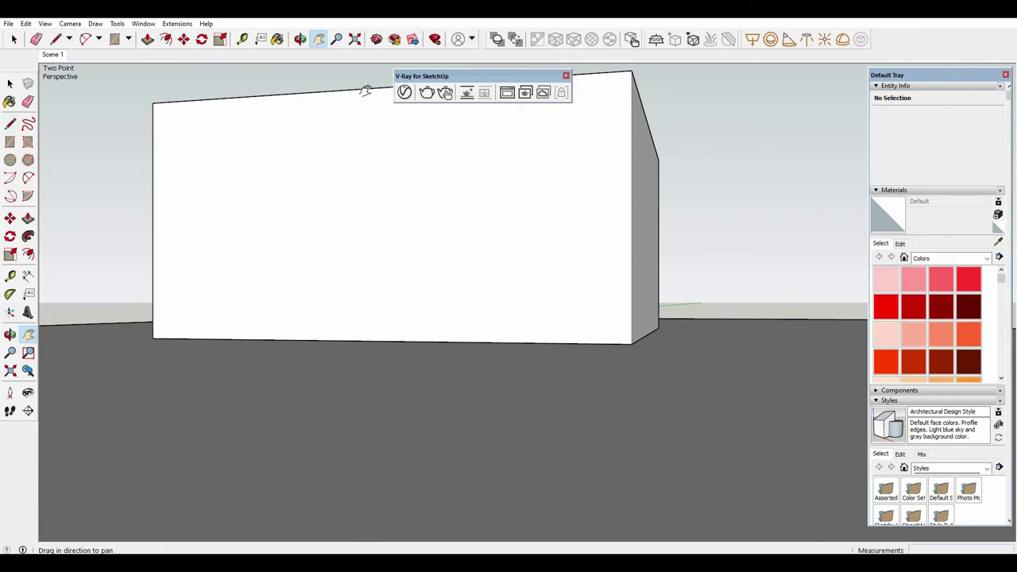
{"action": "left_click_drag", "start_coordinate": [780, 149], "coordinate": [692, 107]}
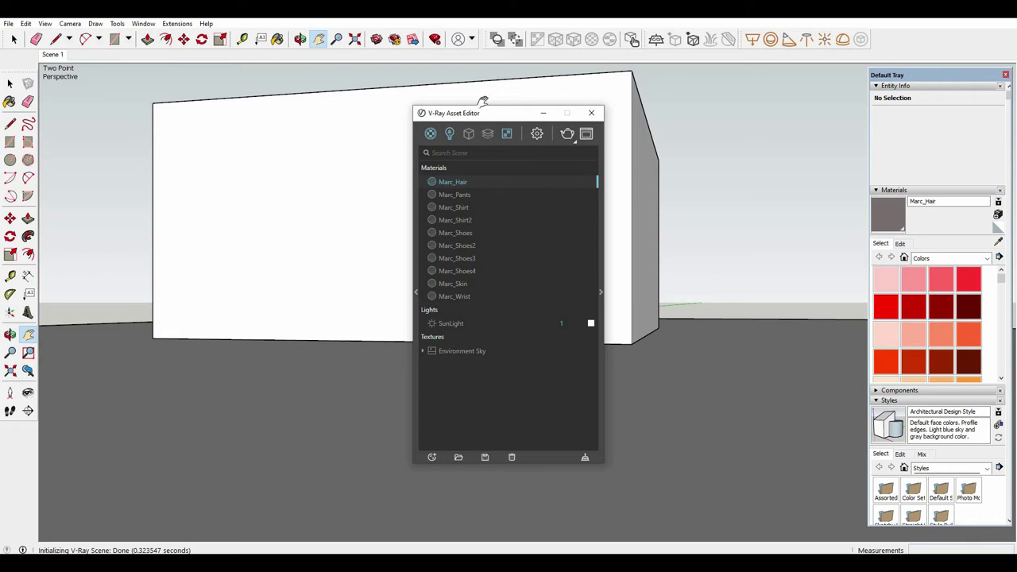
Step: In V-Ray Settings, expand Render Output > Environment and open the Background sky texture
{"action": "left_click_drag", "start_coordinate": [458, 118], "coordinate": [381, 122]}
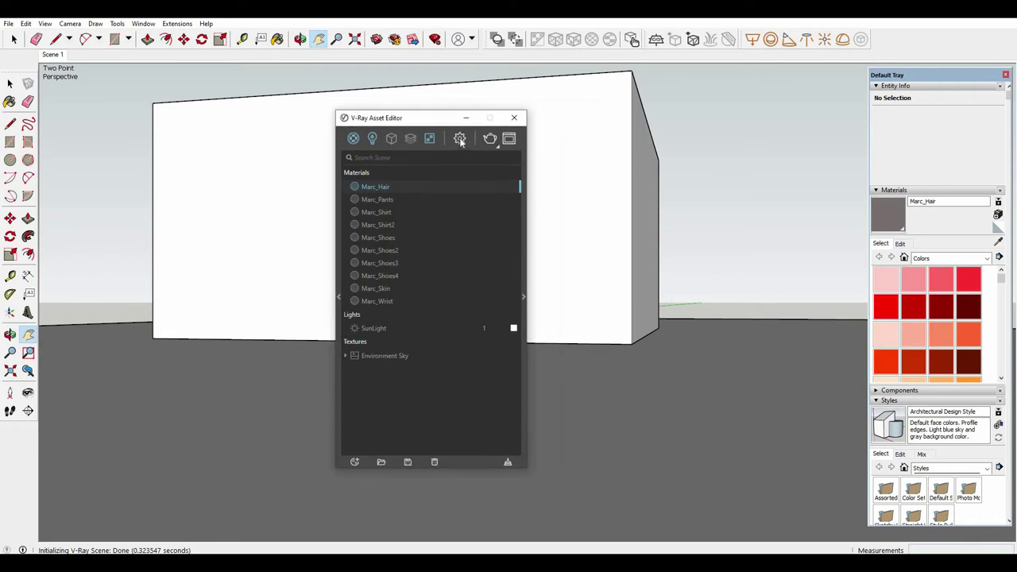
{"action": "left_click", "coordinate": [459, 139]}
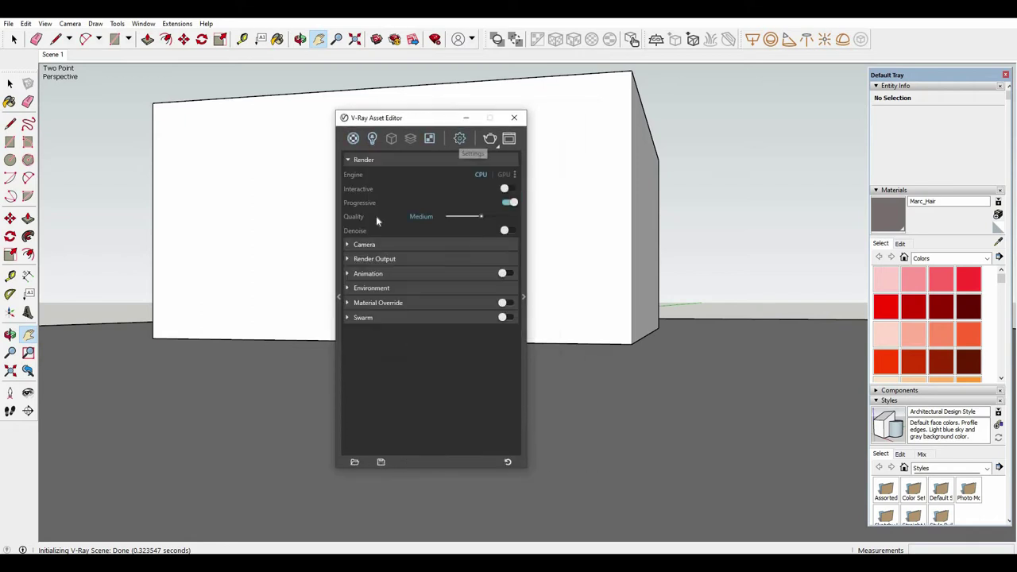
{"action": "left_click", "coordinate": [401, 259]}
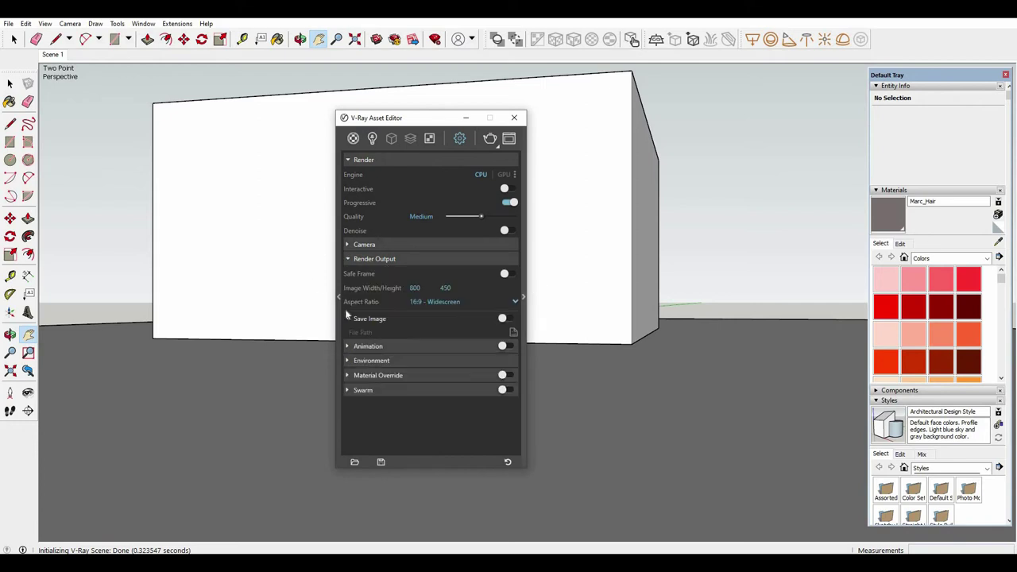
{"action": "left_click", "coordinate": [427, 259]}
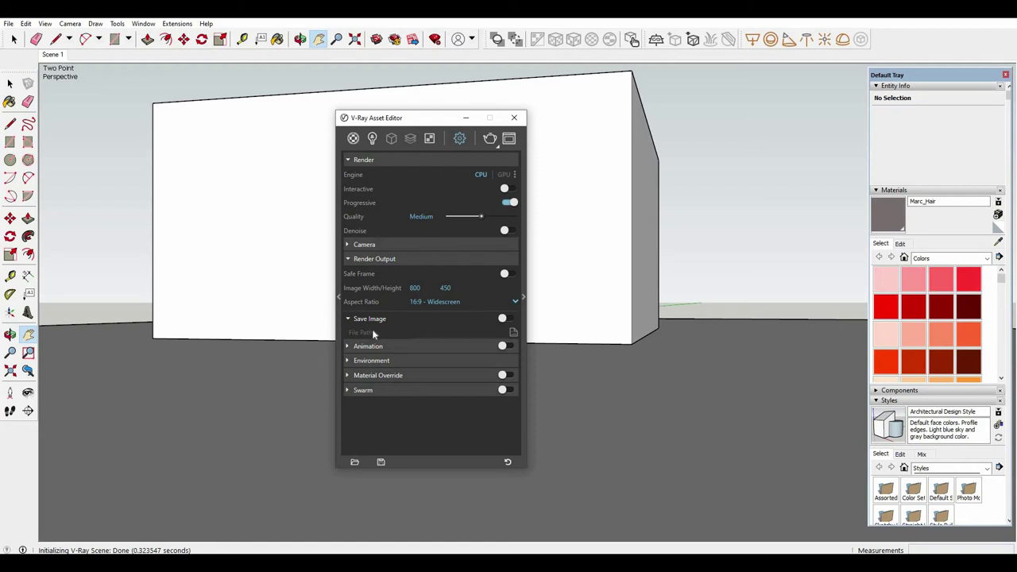
{"action": "left_click", "coordinate": [426, 289]}
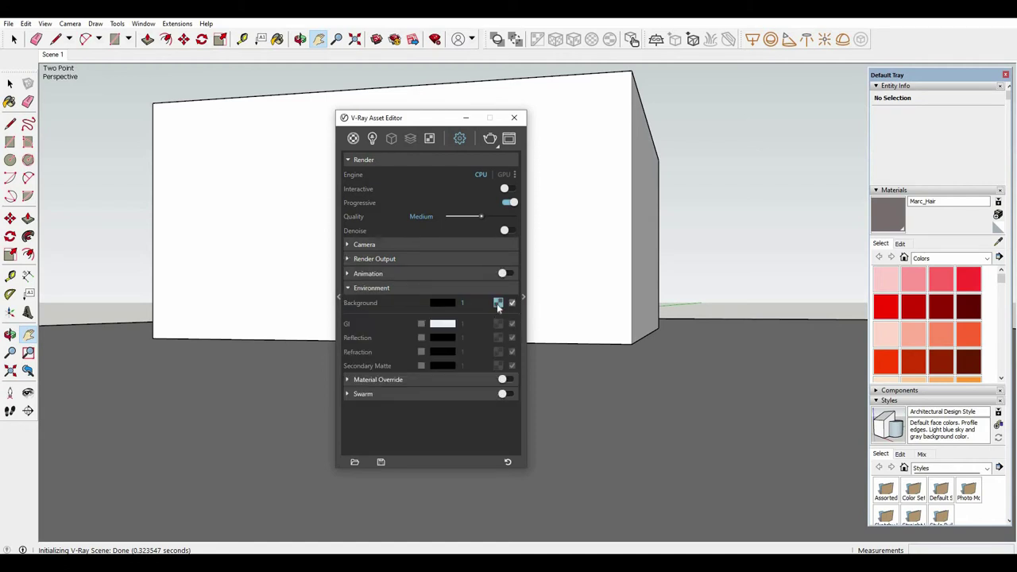
{"action": "left_click", "coordinate": [498, 303]}
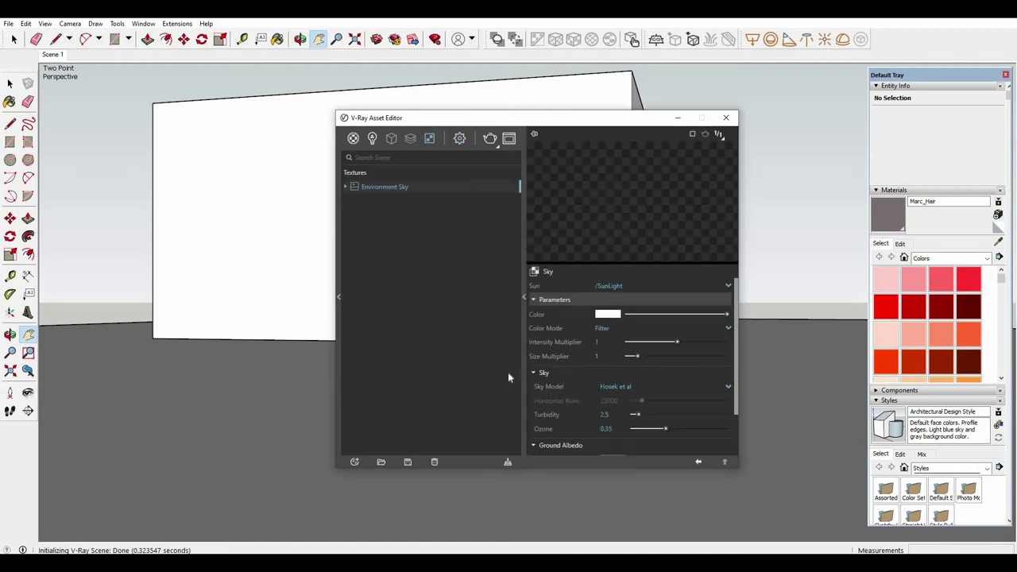
Step: Switch the background texture type to Bitmap and browse the D: drive
{"action": "left_click", "coordinate": [535, 270]}
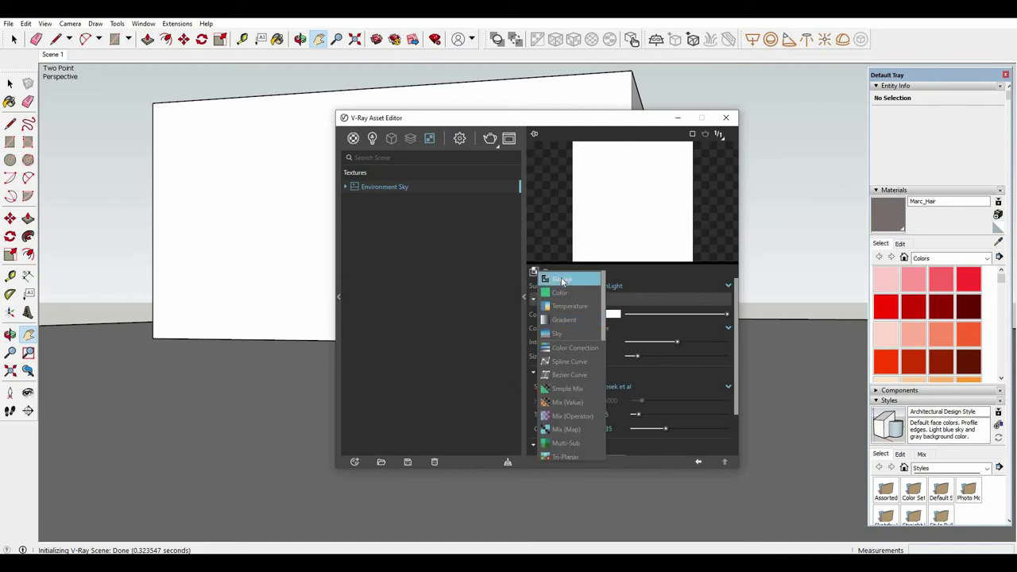
{"action": "left_click", "coordinate": [537, 166]}
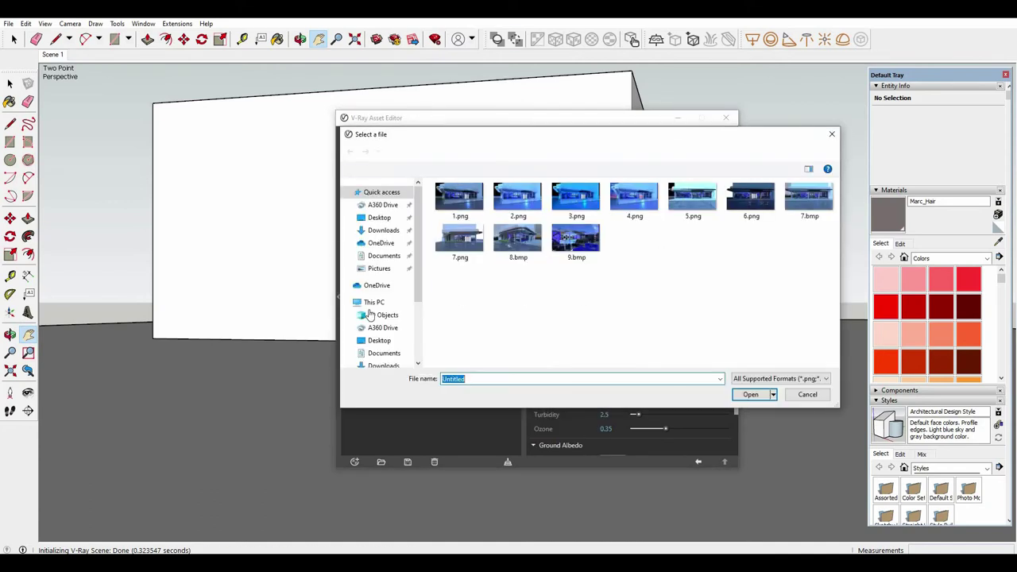
{"action": "left_click", "coordinate": [383, 332]}
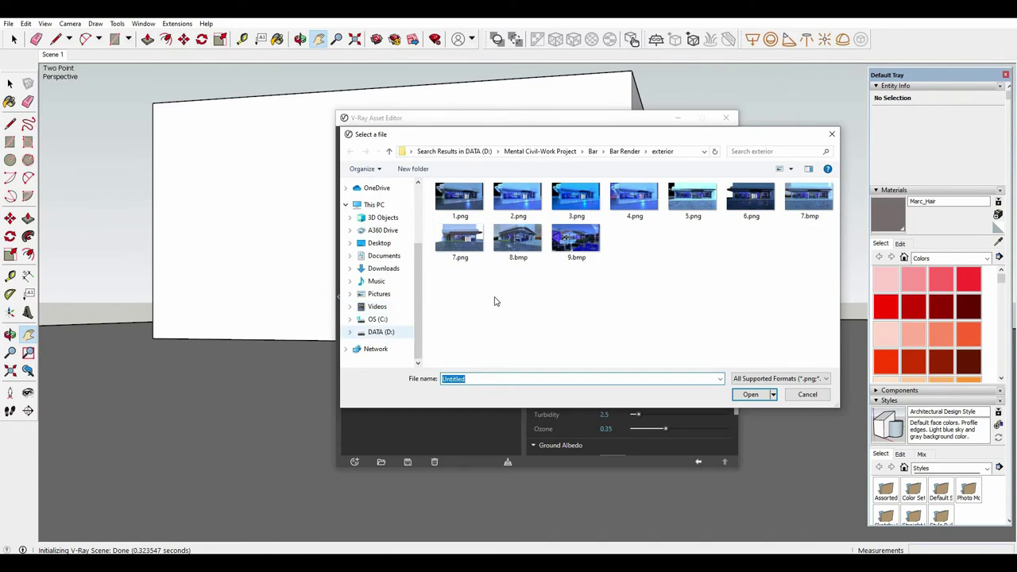
{"action": "left_click", "coordinate": [754, 151]}
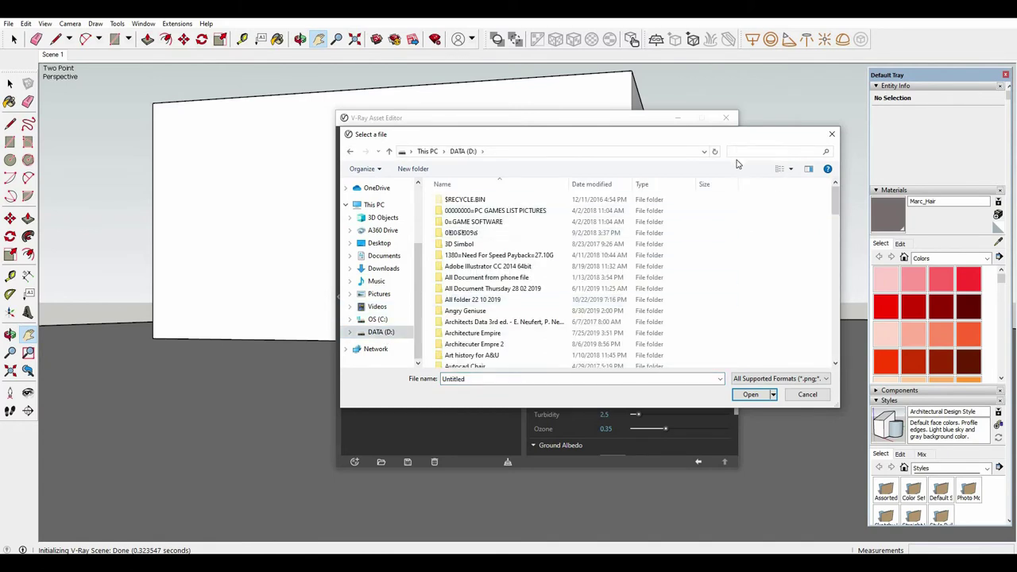
{"action": "type", "text": "m"}
{"action": "left_click", "coordinate": [824, 154]}
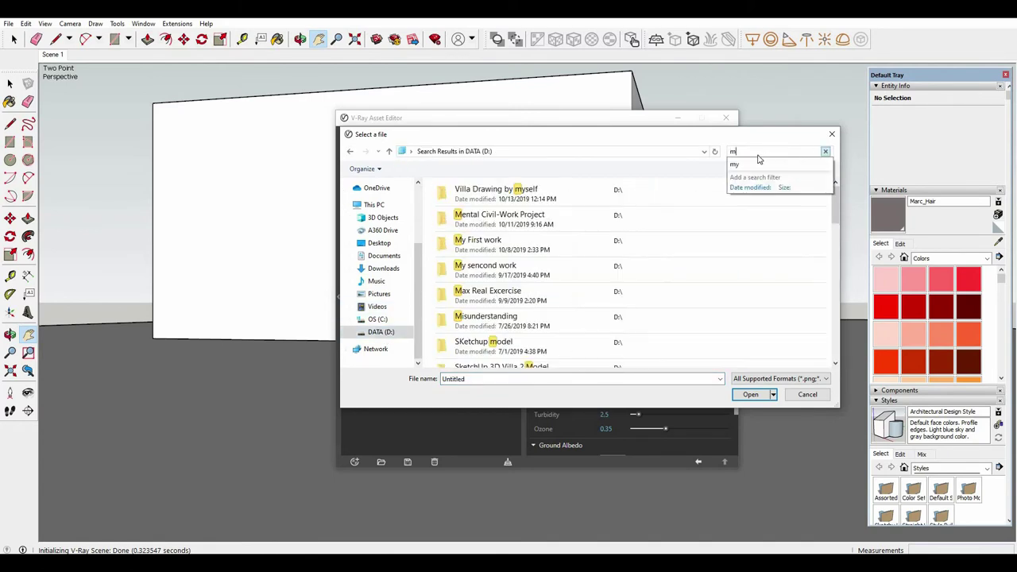
{"action": "left_click", "coordinate": [742, 177]}
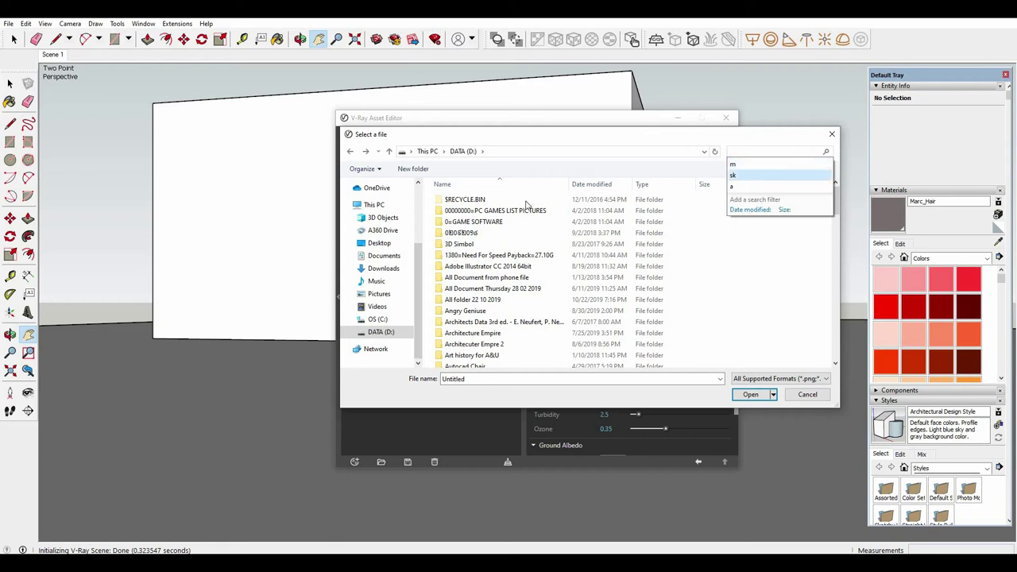
Step: Load 087-free-hdri-skies-com.hdr from Sketchup Vray Net\Lesson sketchup\villa 2\map\Apply
{"action": "double_click", "coordinate": [479, 195]}
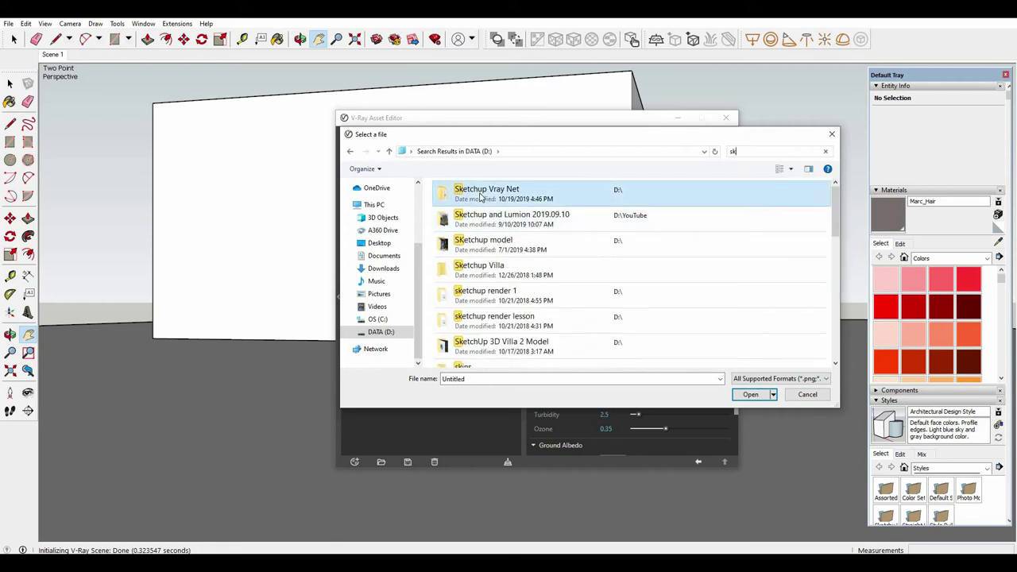
{"action": "double_click", "coordinate": [470, 222]}
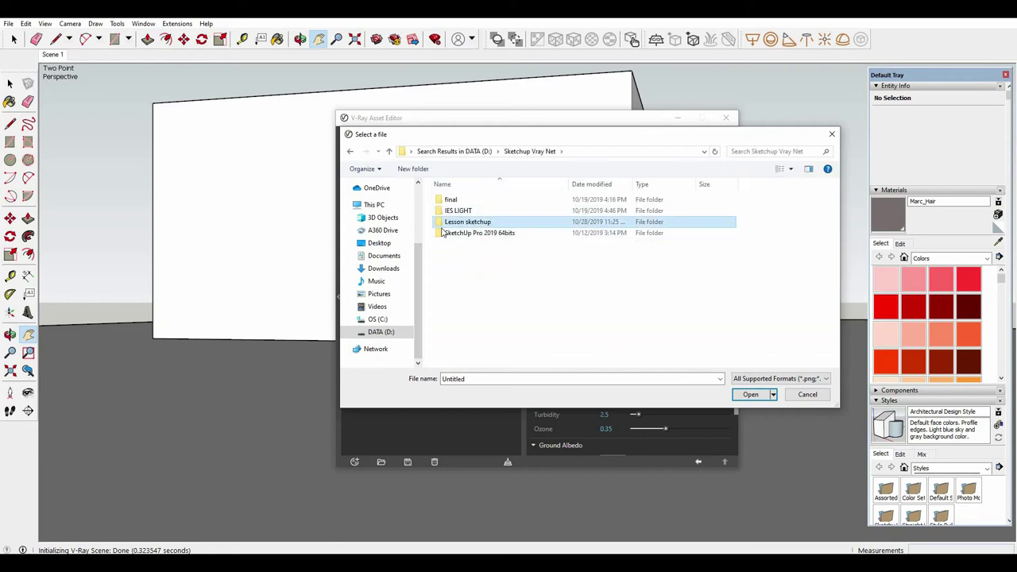
{"action": "double_click", "coordinate": [452, 280]}
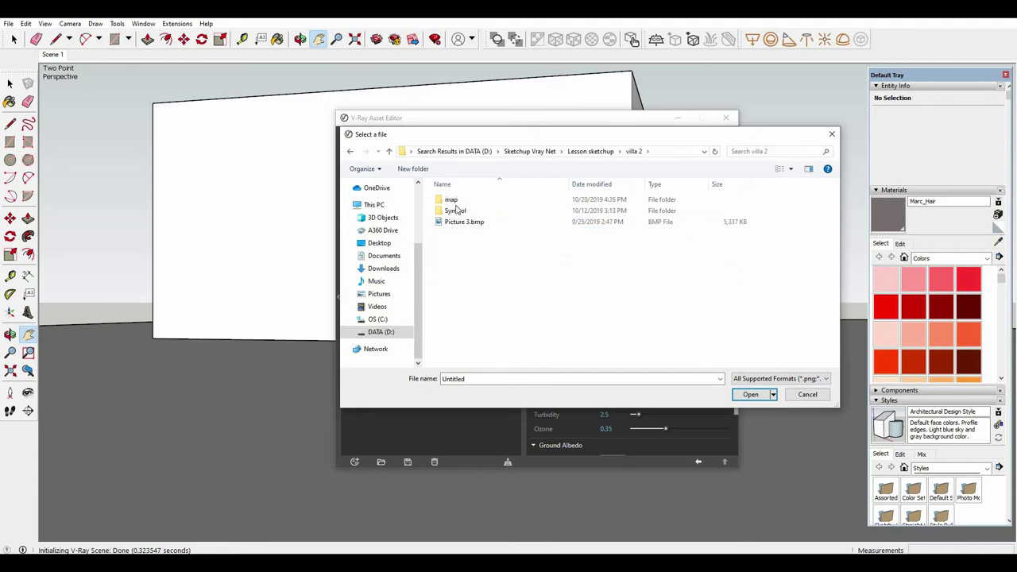
{"action": "double_click", "coordinate": [451, 203]}
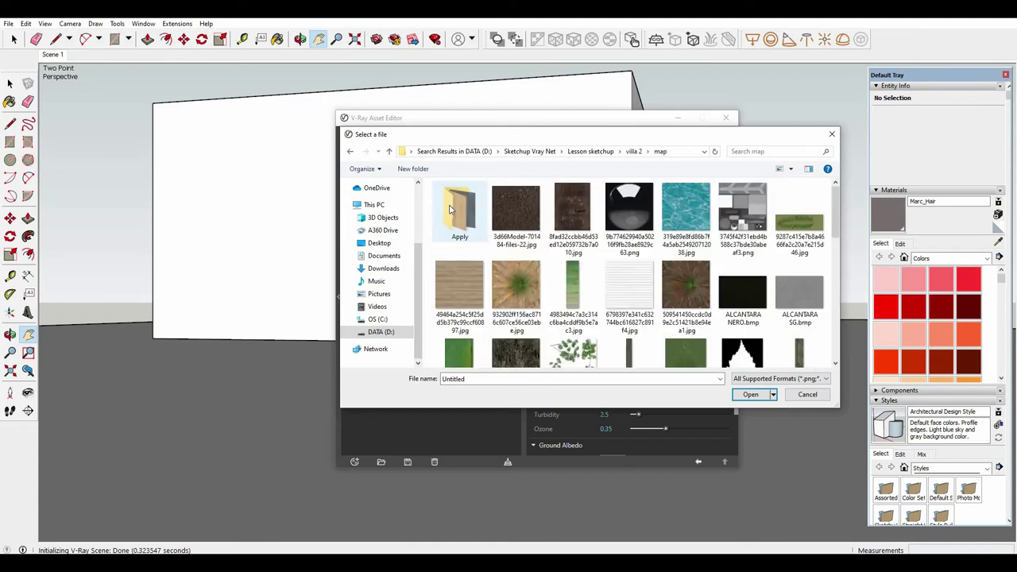
{"action": "double_click", "coordinate": [454, 210]}
{"action": "double_click", "coordinate": [536, 209]}
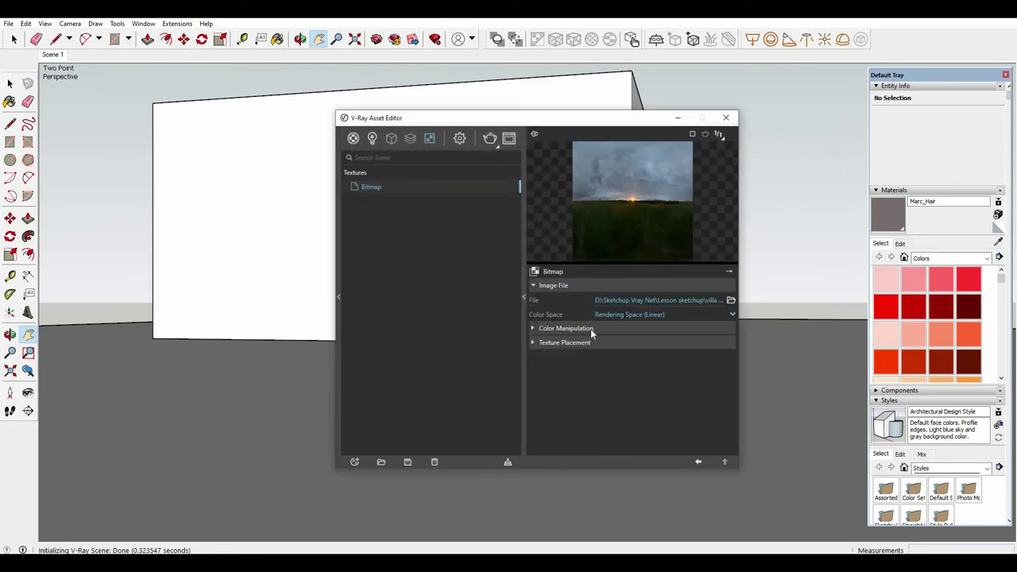
Step: Set the sky bitmap's Texture Placement type to Environment, keeping Spherical mapping
{"action": "left_click", "coordinate": [592, 329]}
{"action": "left_click", "coordinate": [596, 327]}
{"action": "left_click", "coordinate": [587, 342]}
{"action": "left_click", "coordinate": [656, 358]}
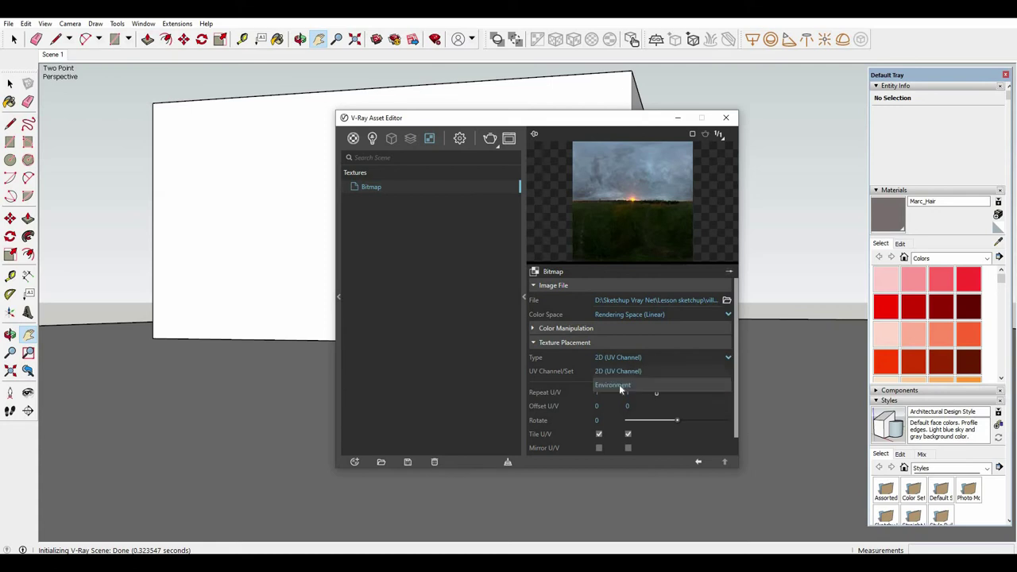
{"action": "left_click", "coordinate": [623, 384]}
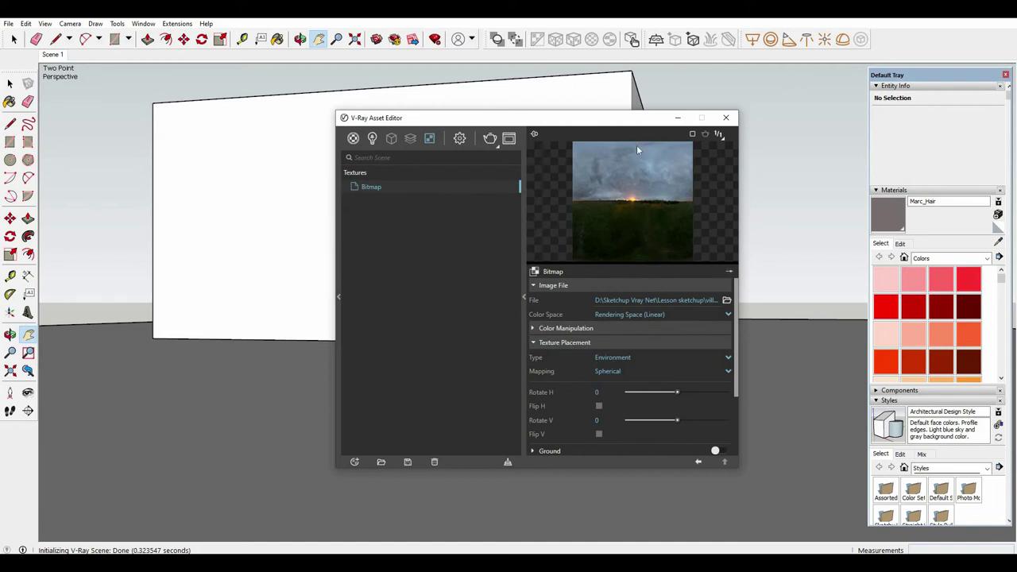
Step: Turn on V-Ray interactive rendering and arrange the frame buffer beside the Asset Editor
{"action": "left_click_drag", "start_coordinate": [546, 124], "coordinate": [726, 138]}
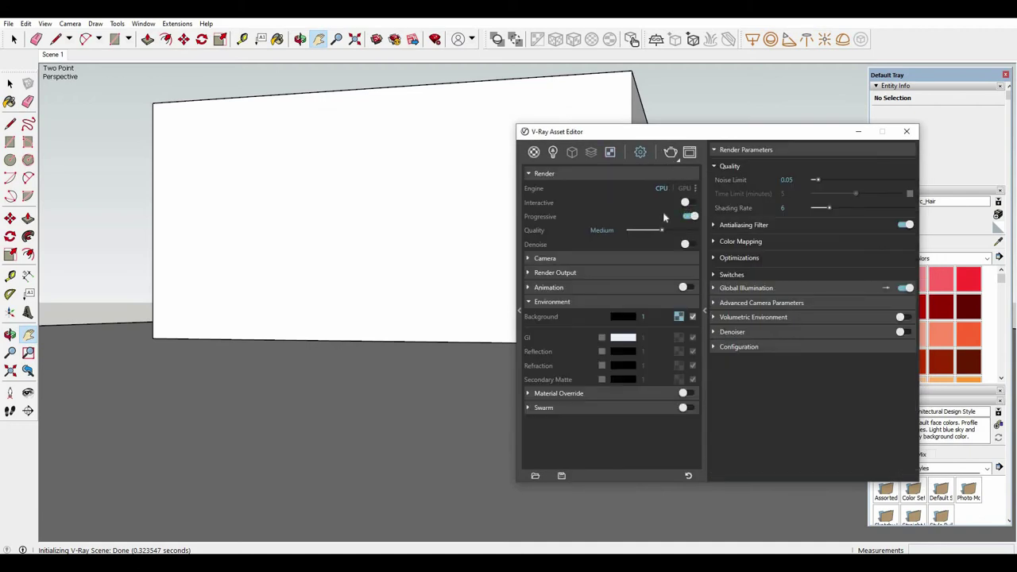
{"action": "left_click", "coordinate": [686, 203]}
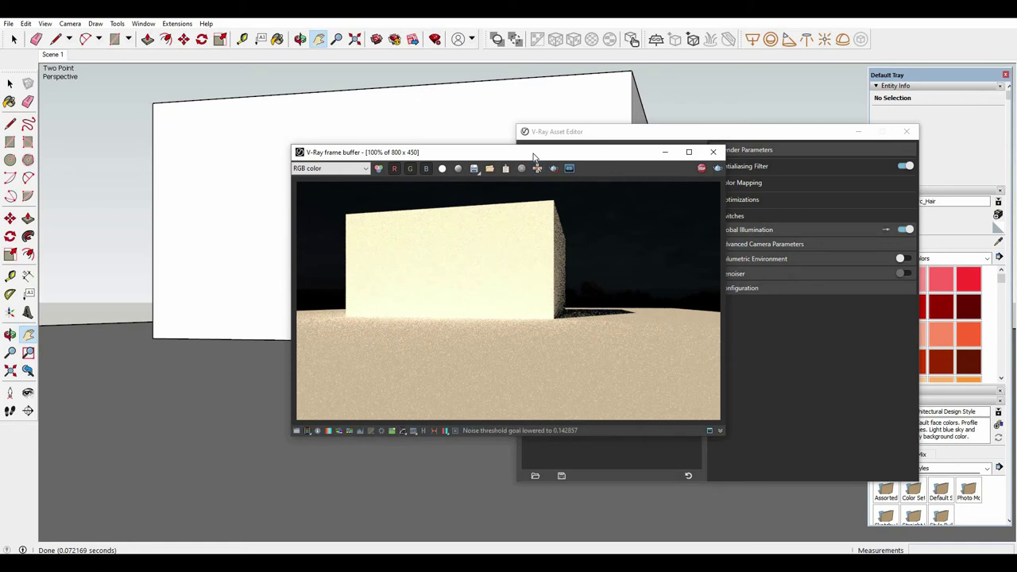
{"action": "left_click_drag", "start_coordinate": [352, 148], "coordinate": [170, 142]}
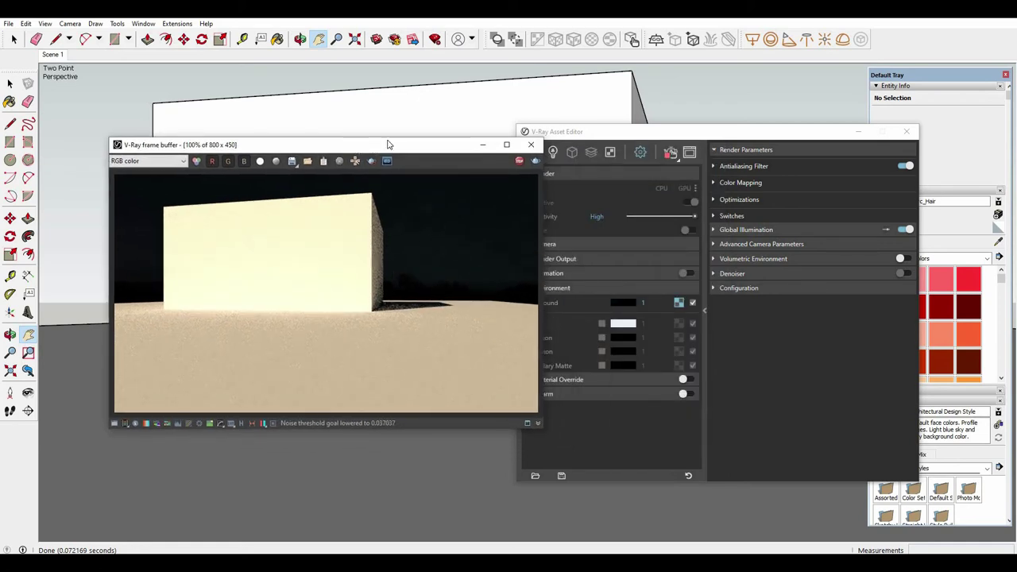
{"action": "left_click_drag", "start_coordinate": [389, 144], "coordinate": [422, 142]}
{"action": "left_click_drag", "start_coordinate": [604, 136], "coordinate": [639, 89]}
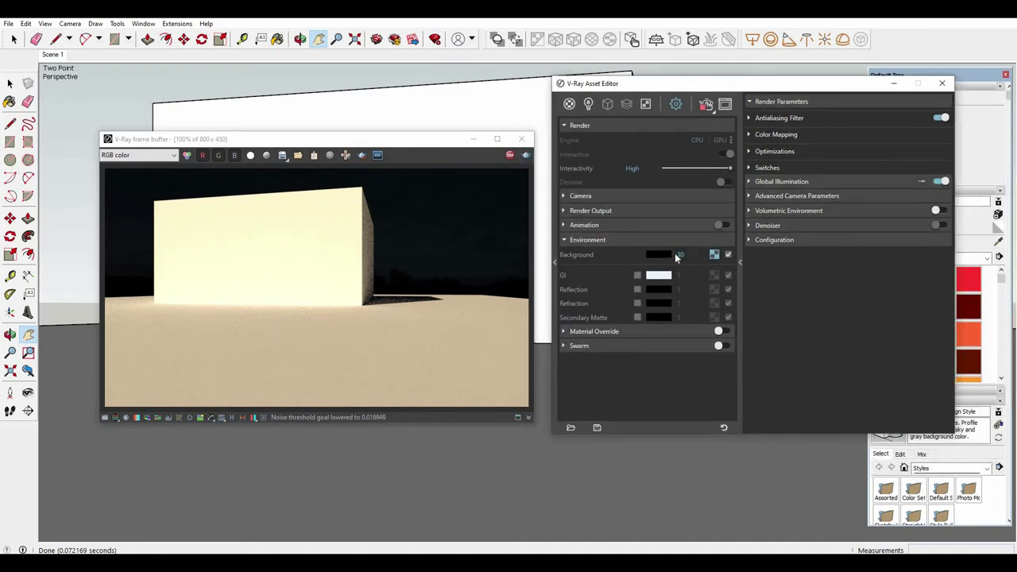
Step: Apply background multiplier 30 and set the camera Exposure Value to 12, then 13.48
{"action": "key", "text": "Return"}
{"action": "left_click", "coordinate": [630, 210]}
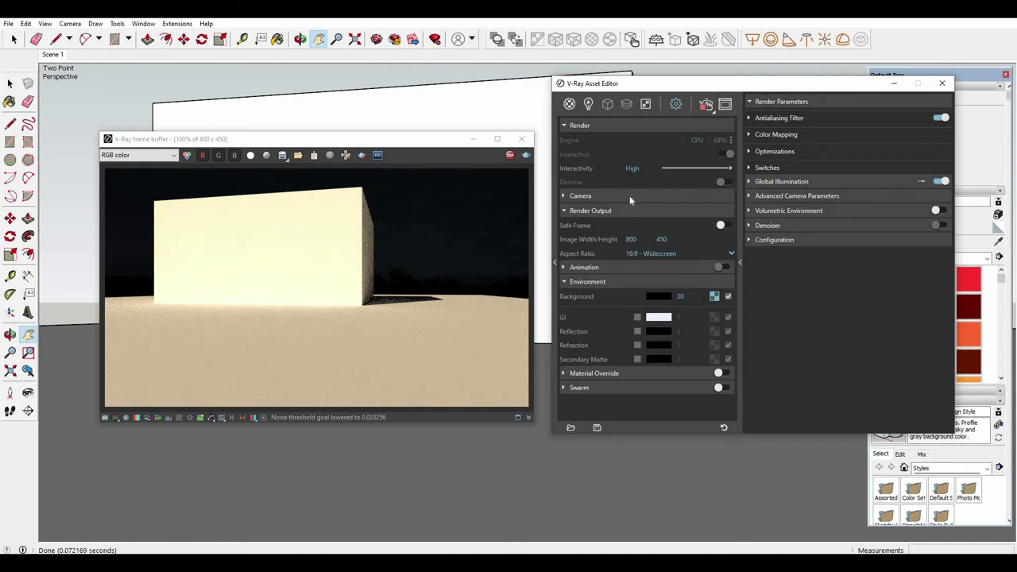
{"action": "left_click", "coordinate": [630, 195]}
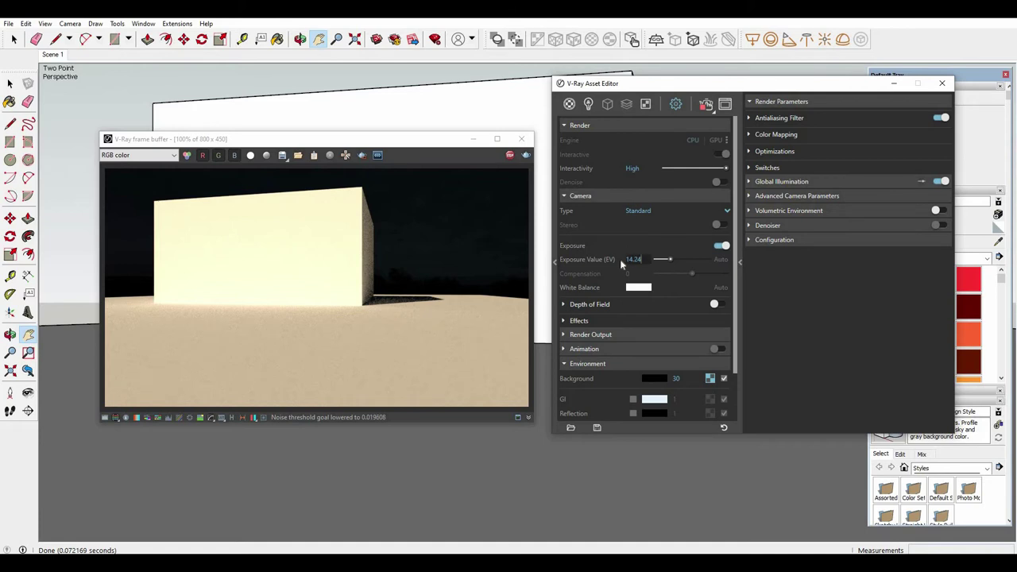
{"action": "type", "text": "12"}
{"action": "key", "text": "Return"}
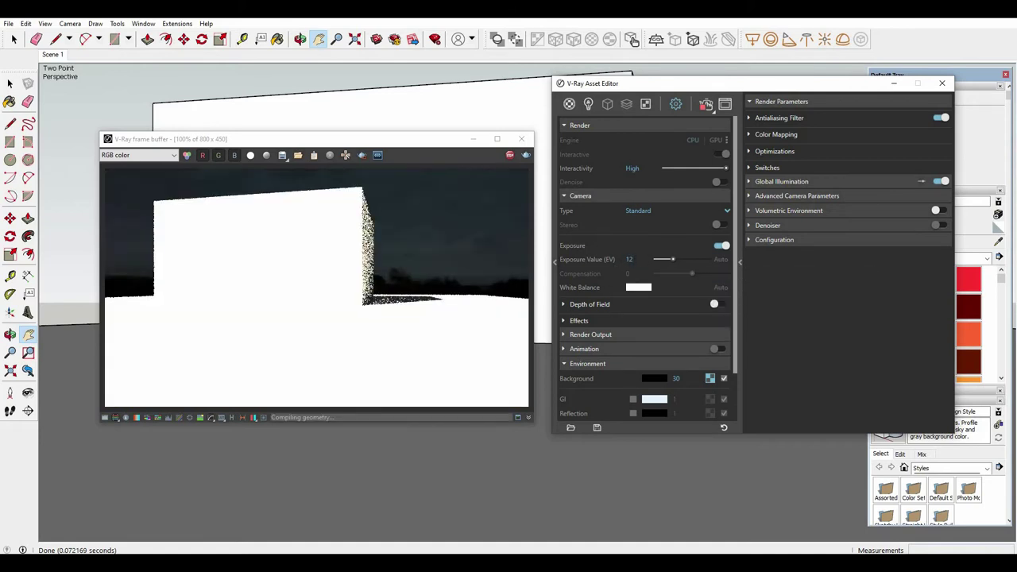
{"action": "left_click", "coordinate": [620, 260]}
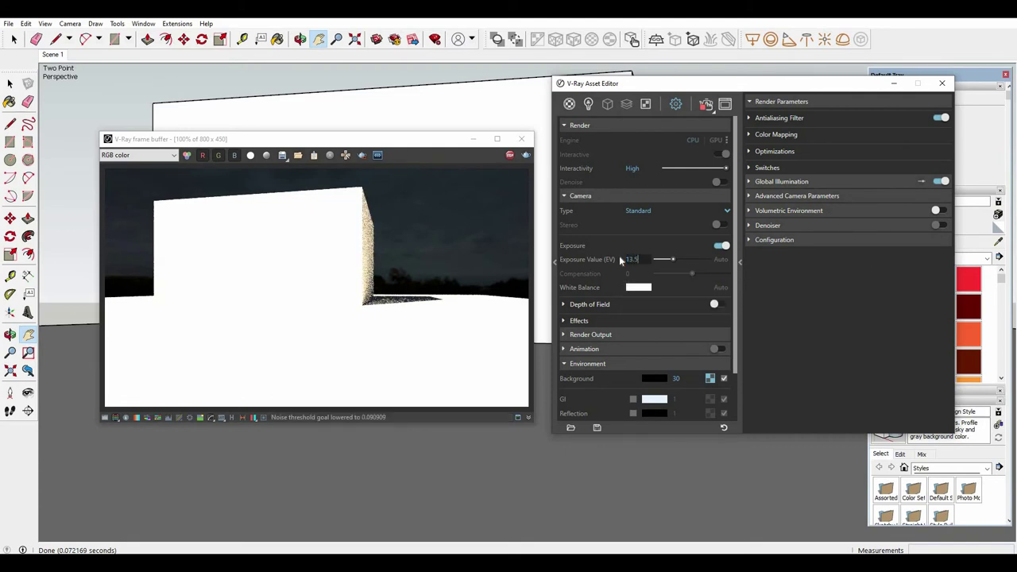
{"action": "key", "text": "Return"}
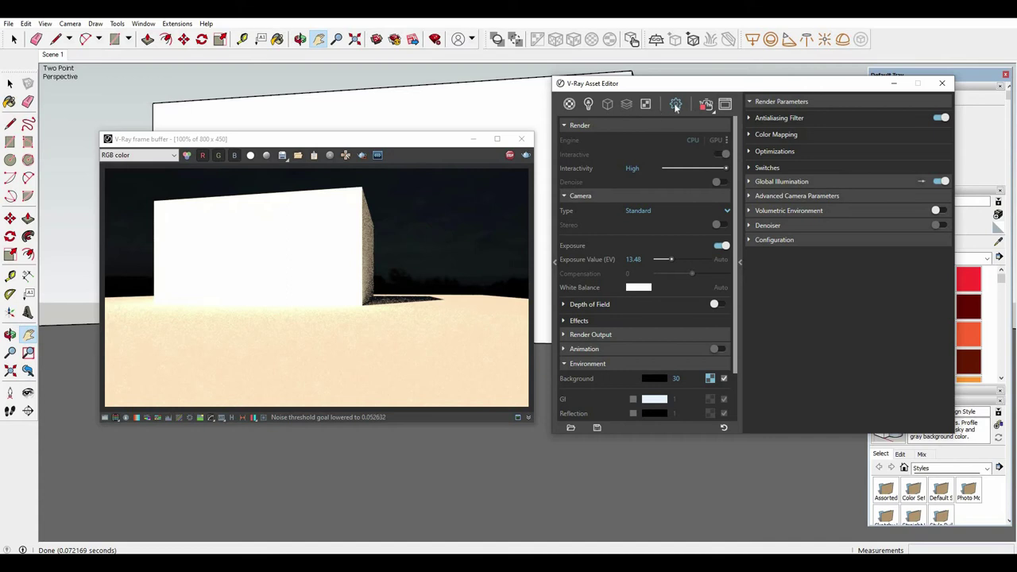
Step: Select the SunLight and try intensity multiplier 20 and size multiplier 30
{"action": "left_click", "coordinate": [588, 104]}
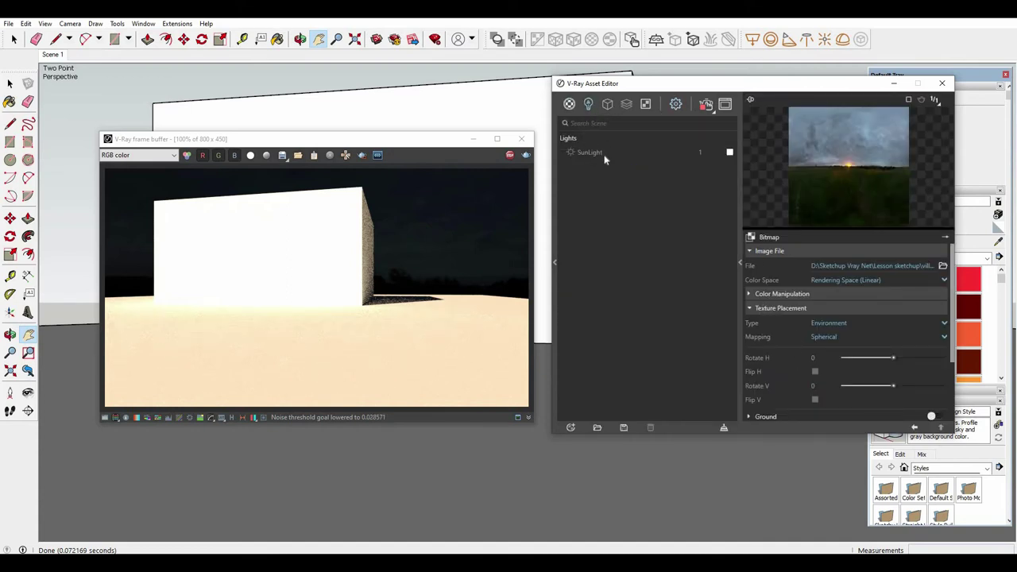
{"action": "left_click", "coordinate": [590, 151]}
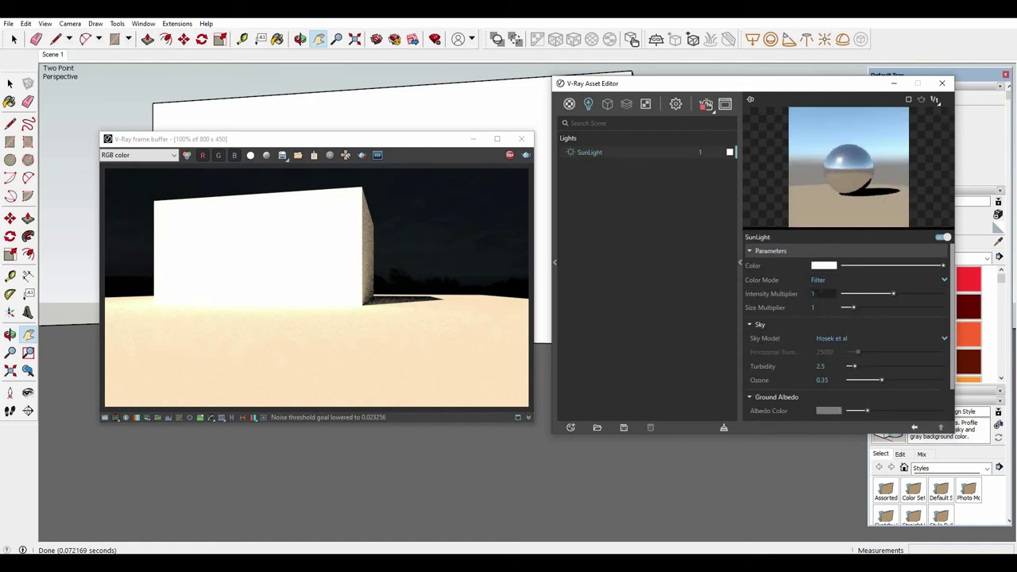
{"action": "double_click", "coordinate": [795, 293]}
{"action": "type", "text": "20"}
{"action": "key", "text": "Return"}
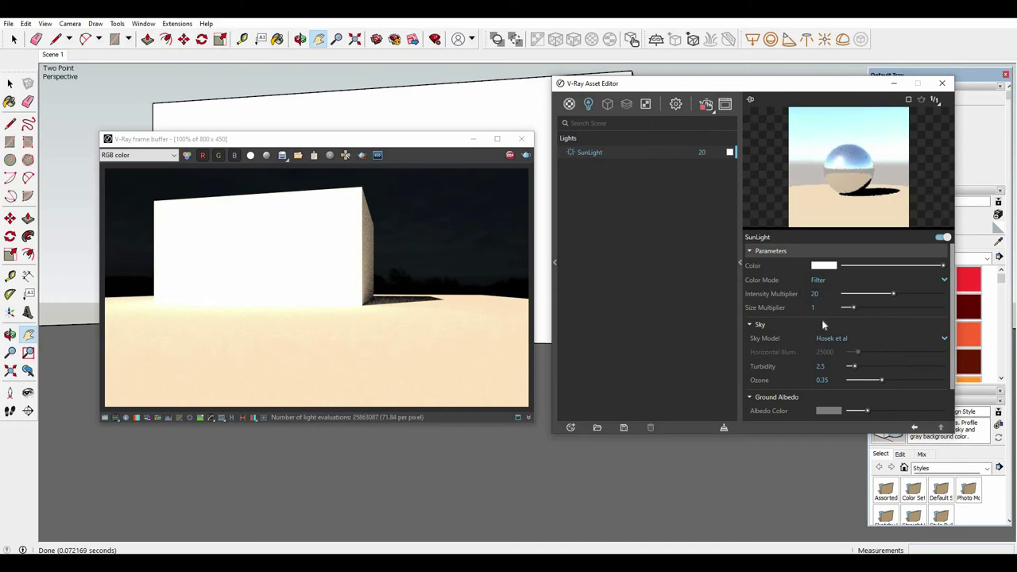
{"action": "double_click", "coordinate": [807, 309]}
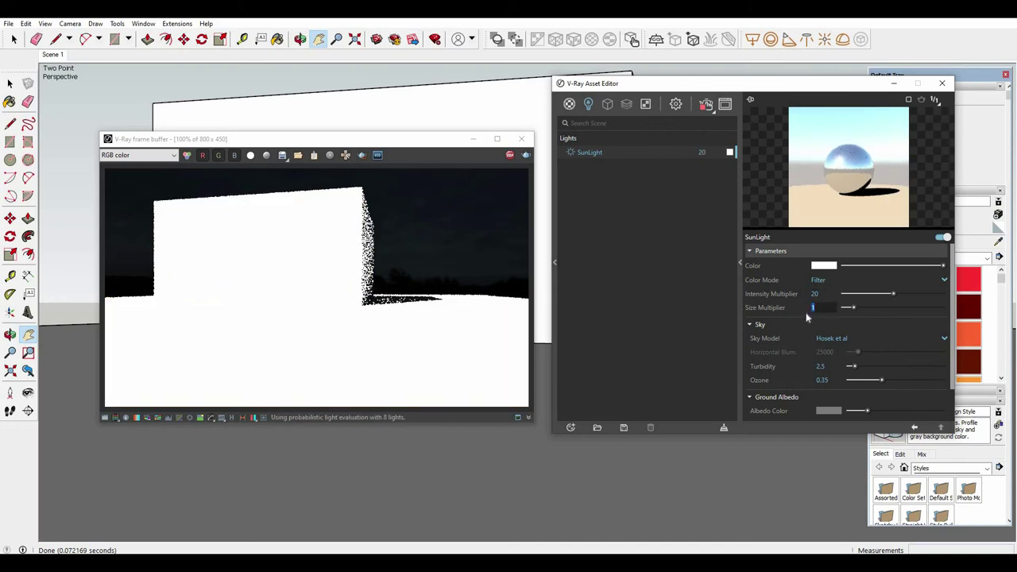
{"action": "type", "text": "30"}
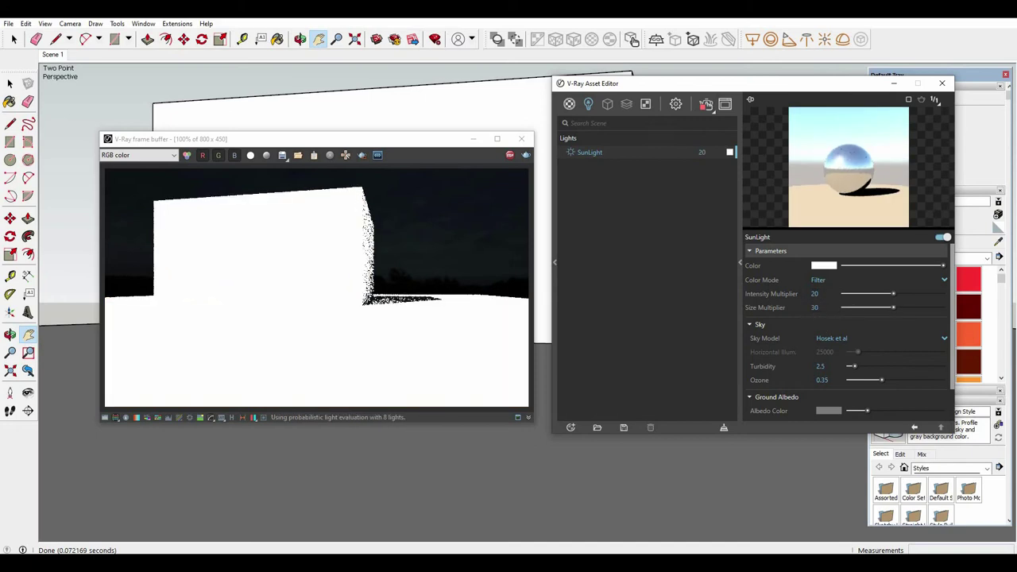
{"action": "key", "text": "Return"}
Step: Settle the sun at intensity multiplier 1 and size multiplier 10, after testing intensity 3
{"action": "type", "text": "3"}
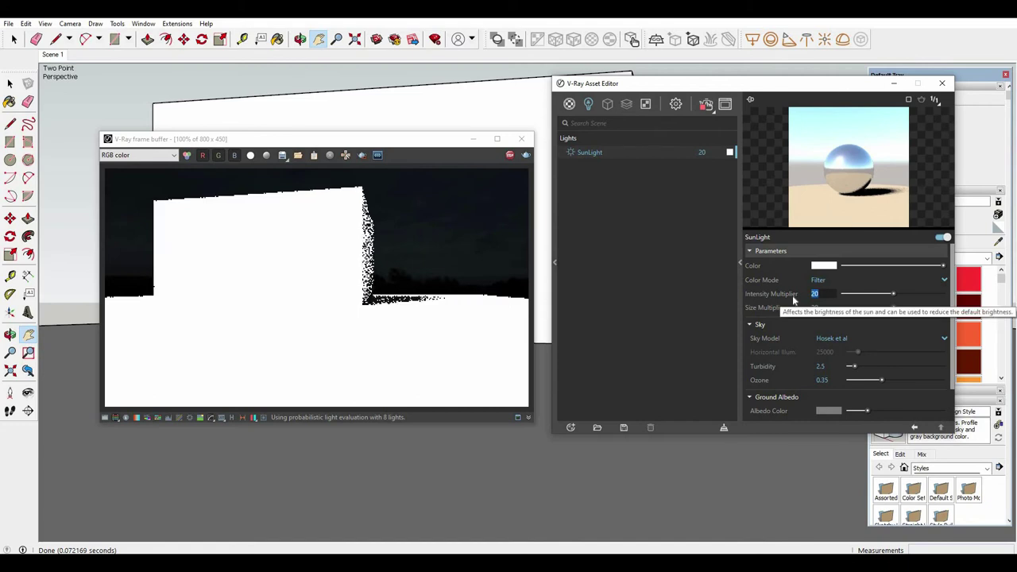
{"action": "key", "text": "Return"}
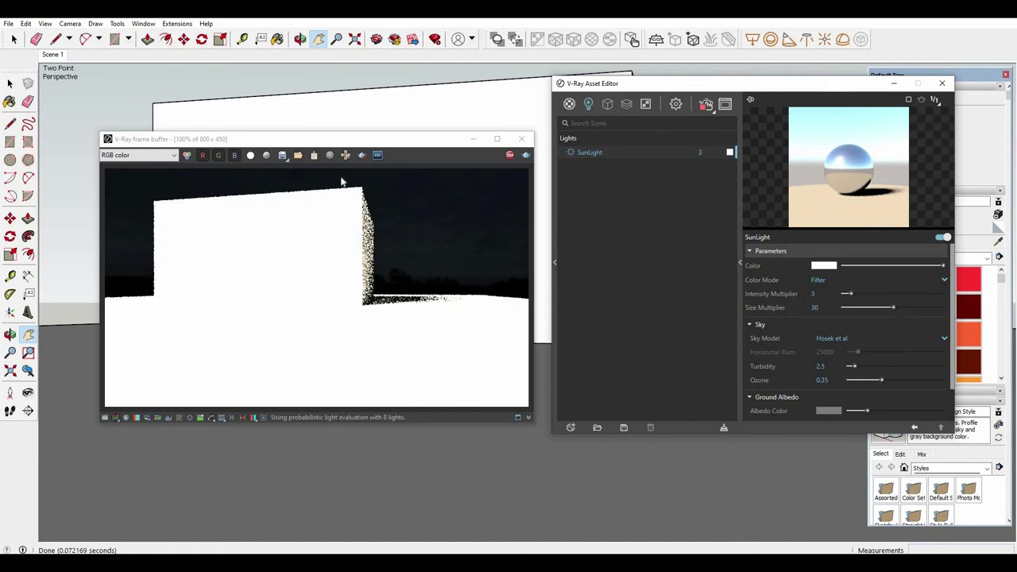
{"action": "double_click", "coordinate": [812, 294]}
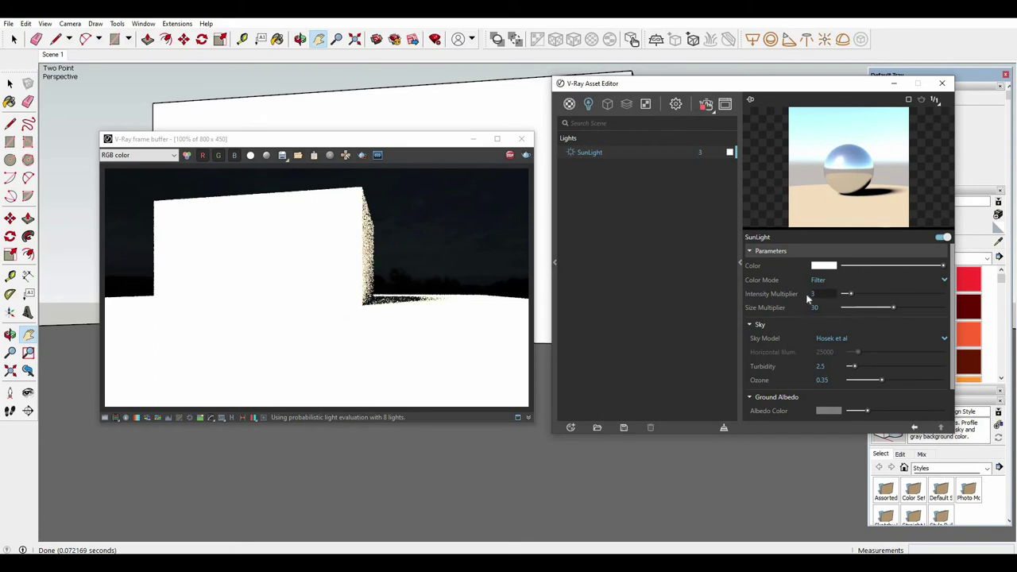
{"action": "type", "text": "1"}
{"action": "key", "text": "Return"}
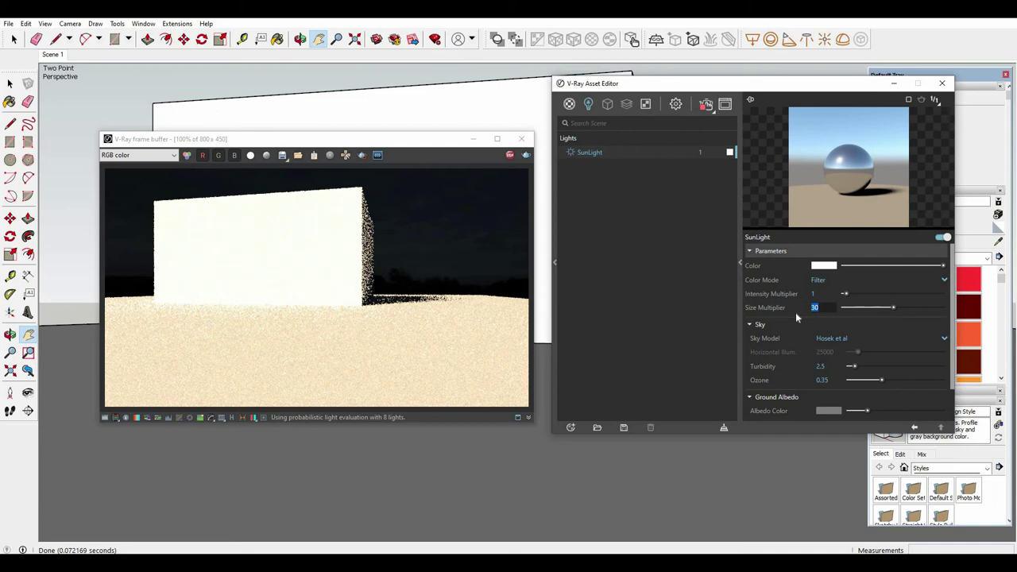
{"action": "type", "text": "10"}
{"action": "key", "text": "Return"}
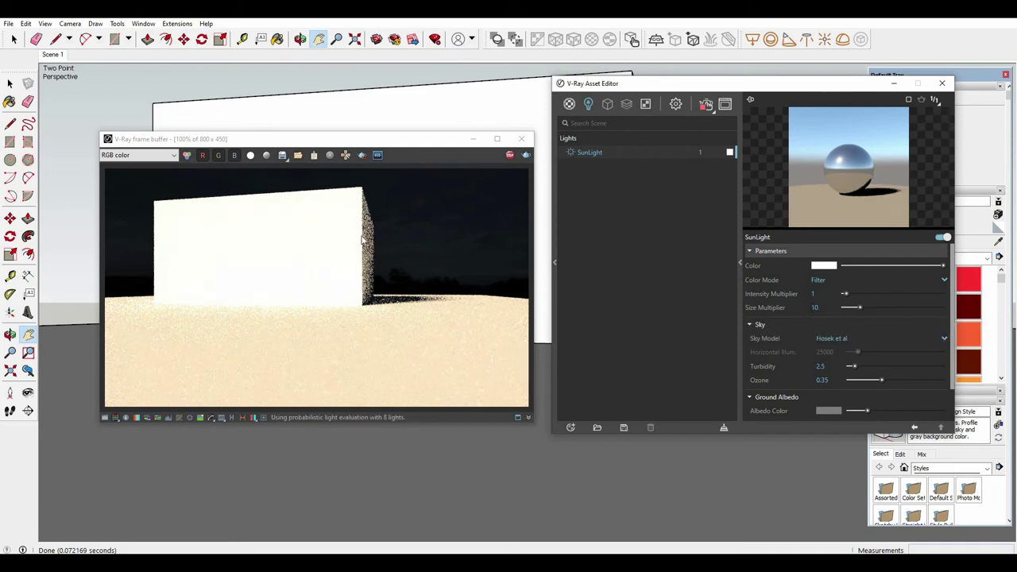
Step: Orbit to a face-on view of the box's broad side and rearrange the render and Asset Editor windows
{"action": "left_click_drag", "start_coordinate": [391, 146], "coordinate": [800, 158]}
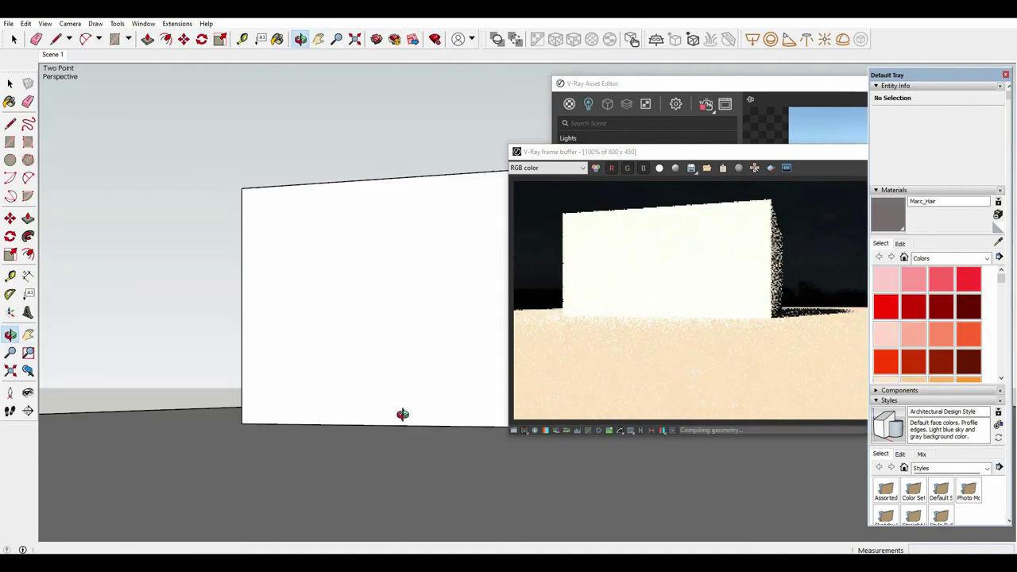
{"action": "middle_click_drag", "start_coordinate": [395, 426], "coordinate": [363, 375]}
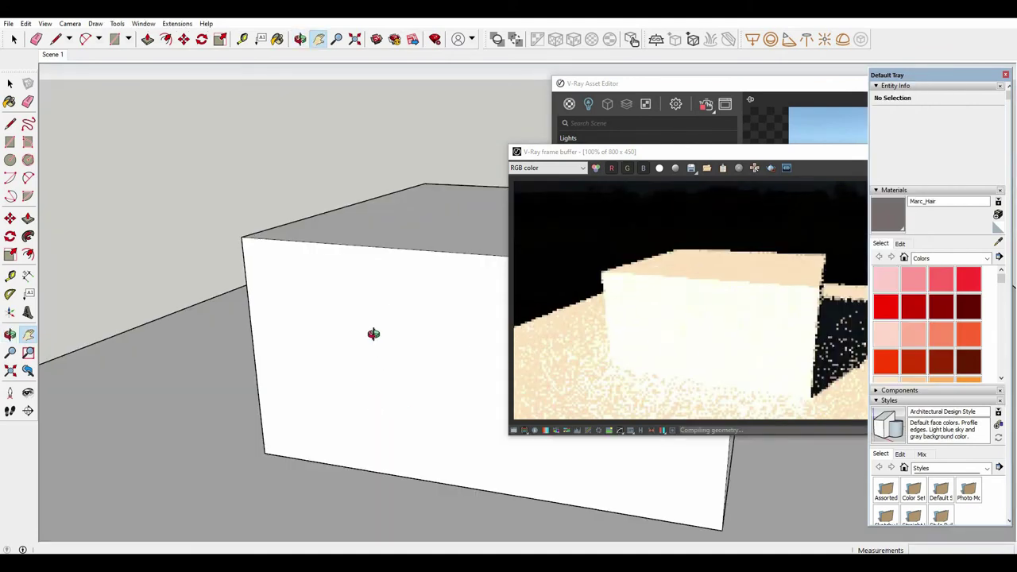
{"action": "mouse_move", "coordinate": [343, 318]}
{"action": "left_mouse_down"}
{"action": "mouse_move", "coordinate": [431, 272]}
{"action": "mouse_move", "coordinate": [479, 163]}
{"action": "left_mouse_up"}
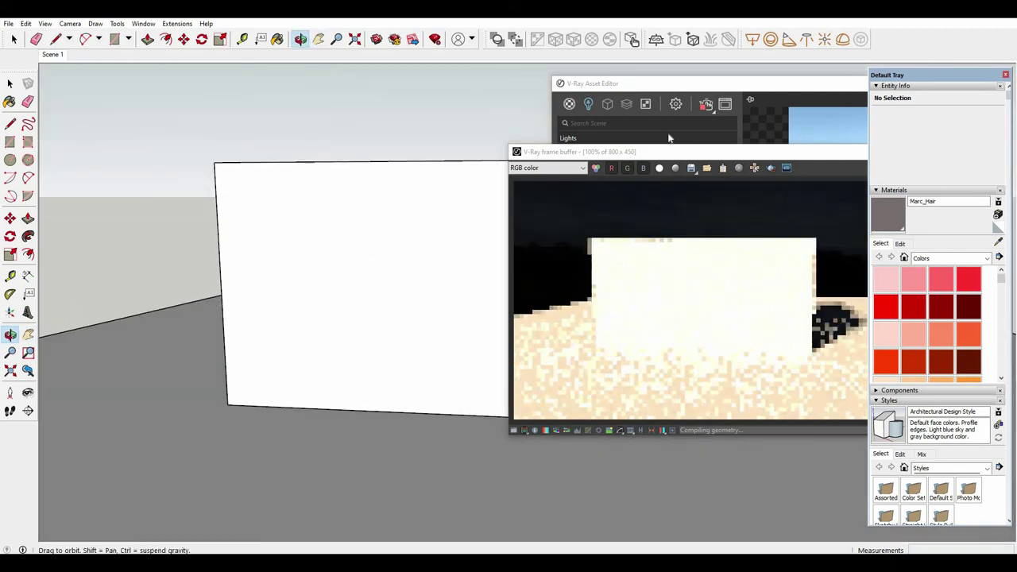
{"action": "key", "text": "h"}
{"action": "left_click_drag", "start_coordinate": [556, 151], "coordinate": [162, 137]}
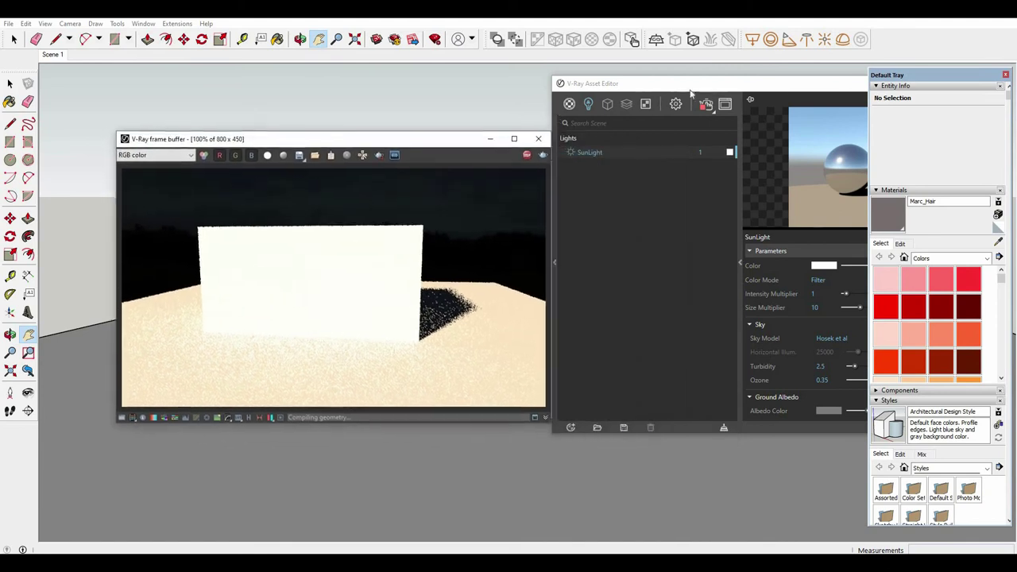
{"action": "left_click_drag", "start_coordinate": [645, 83], "coordinate": [483, 115]}
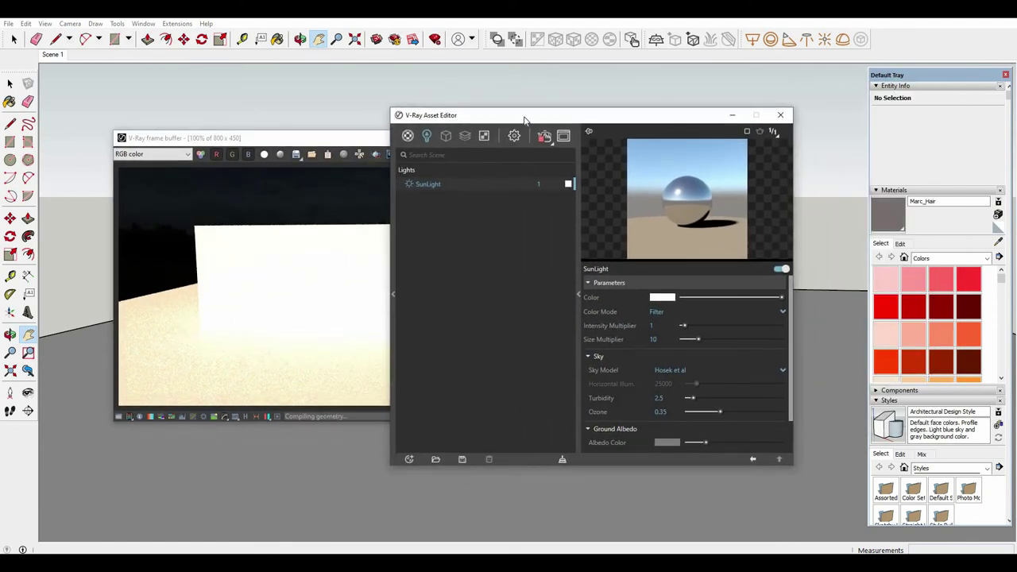
{"action": "left_click_drag", "start_coordinate": [599, 117], "coordinate": [673, 107]}
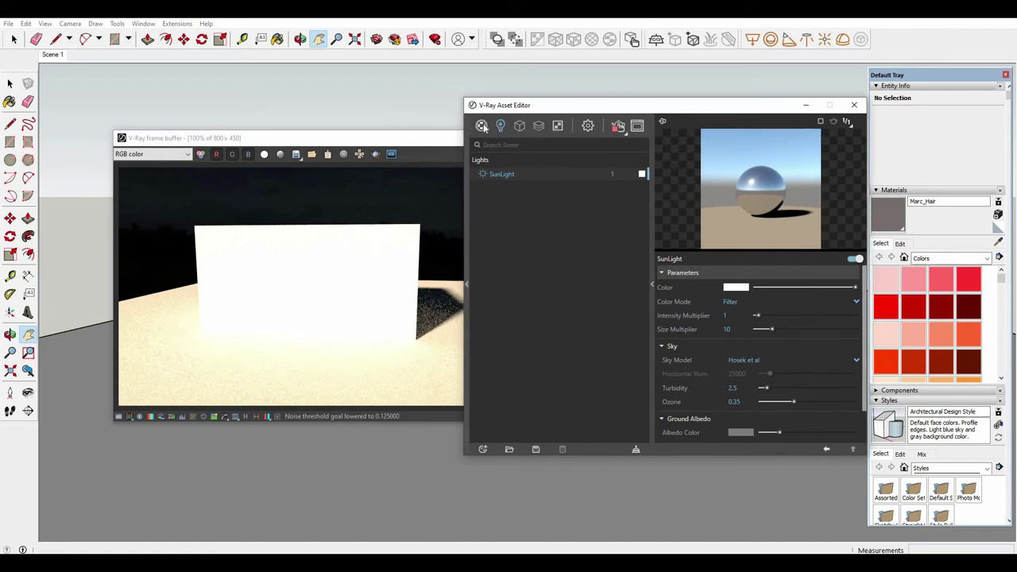
Step: Check the sky Bitmap texture, keeping Spherical mapping and its colour space, then collapse its sections
{"action": "left_click", "coordinate": [557, 125]}
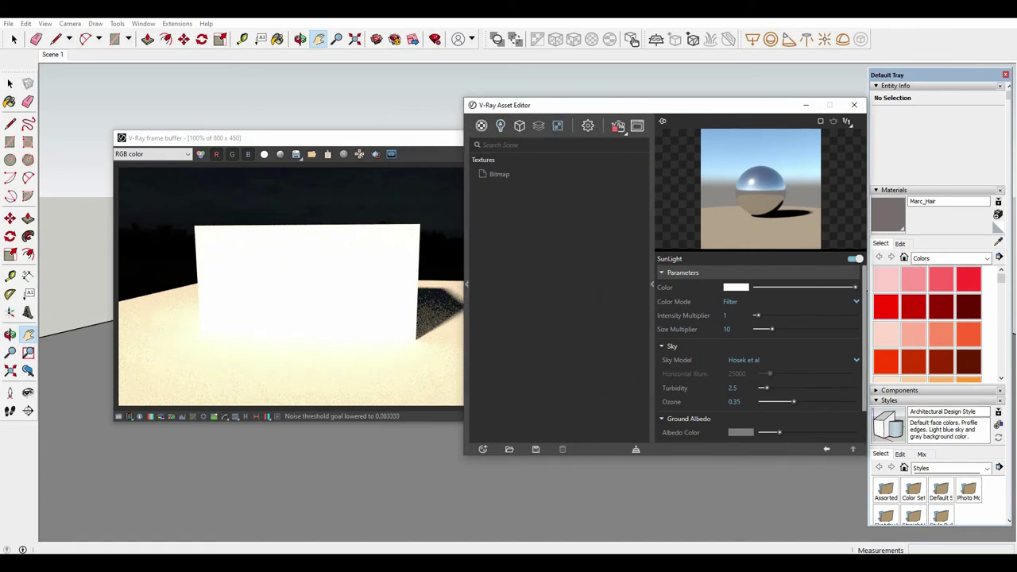
{"action": "left_click", "coordinate": [500, 174]}
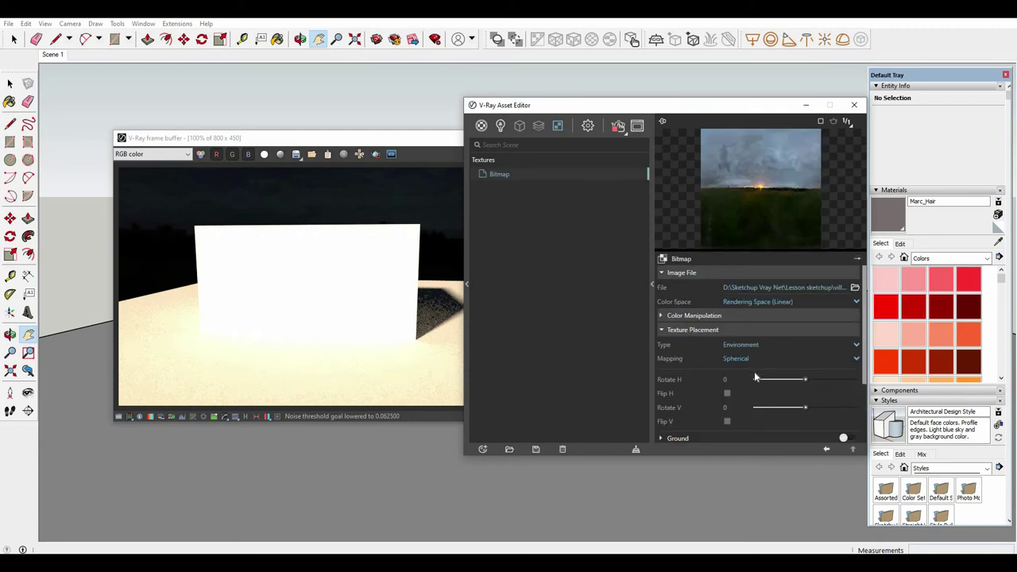
{"action": "left_click", "coordinate": [737, 359]}
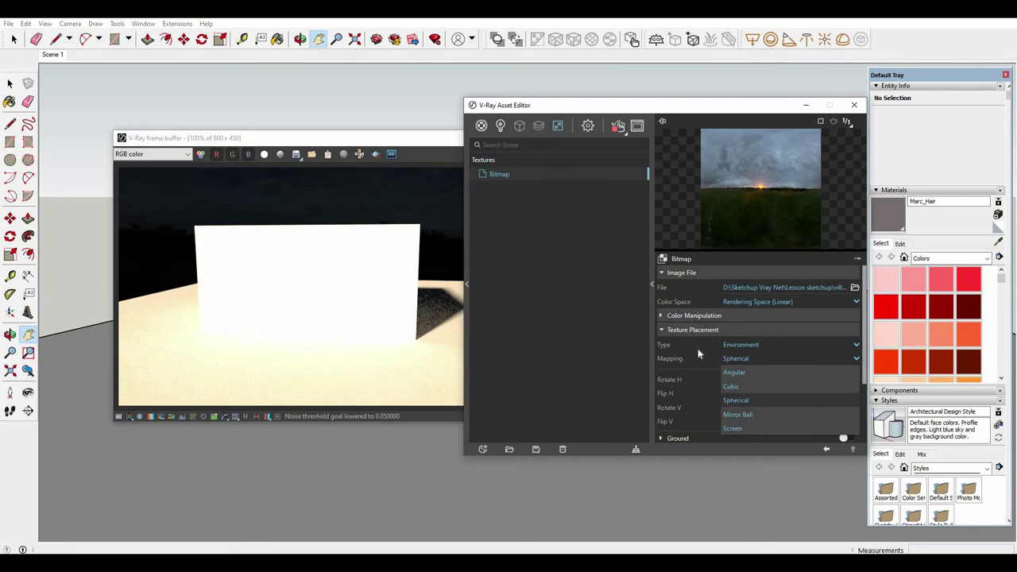
{"action": "left_click", "coordinate": [802, 301]}
{"action": "left_click", "coordinate": [806, 301]}
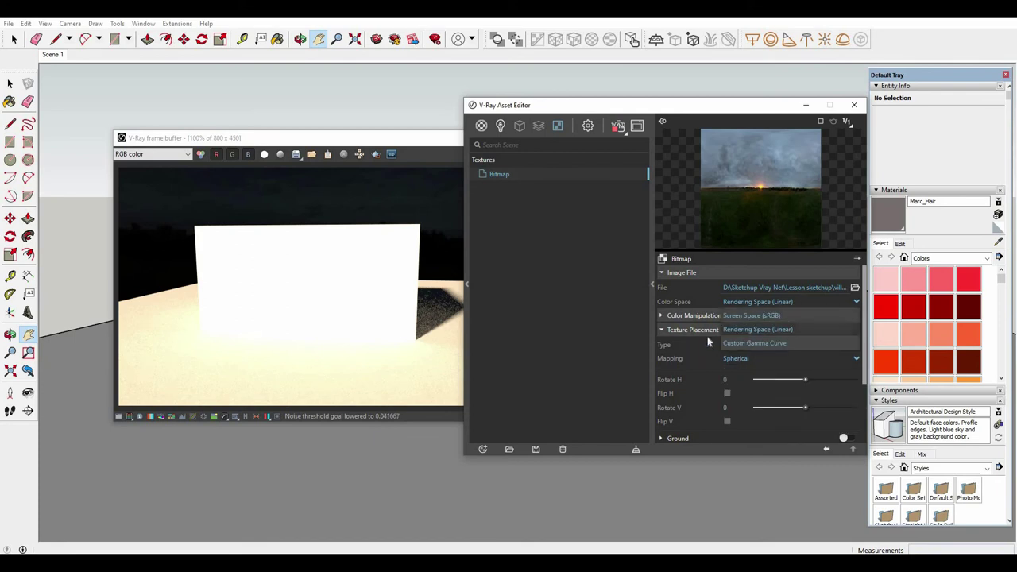
{"action": "left_click", "coordinate": [732, 322]}
{"action": "left_click", "coordinate": [740, 319]}
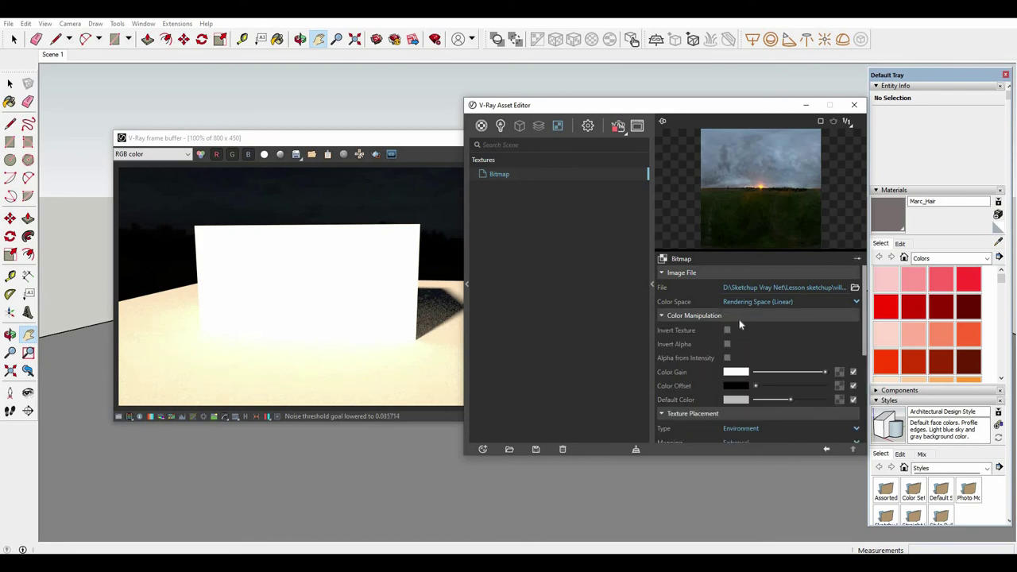
{"action": "left_click", "coordinate": [740, 318]}
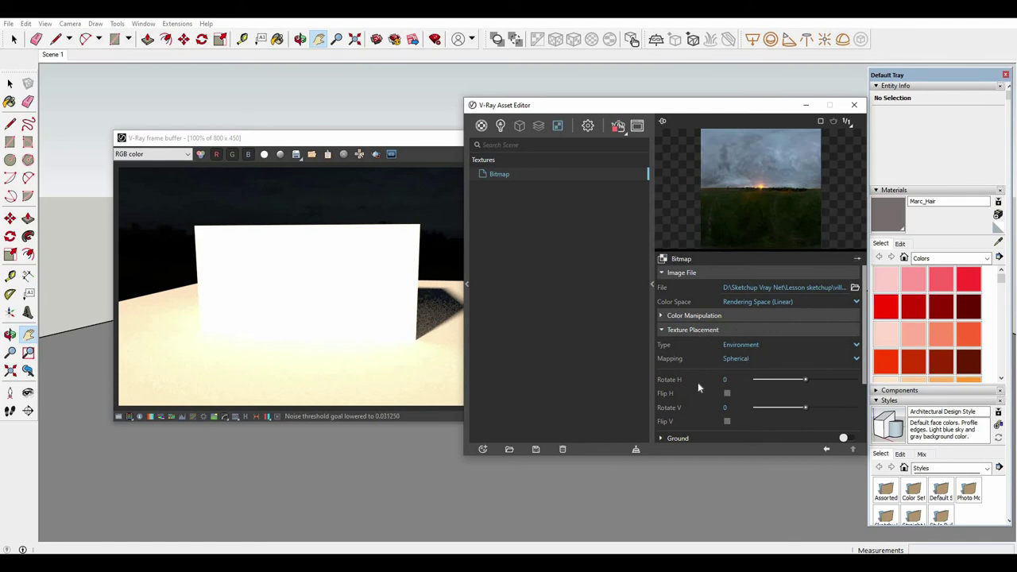
{"action": "left_click", "coordinate": [692, 330]}
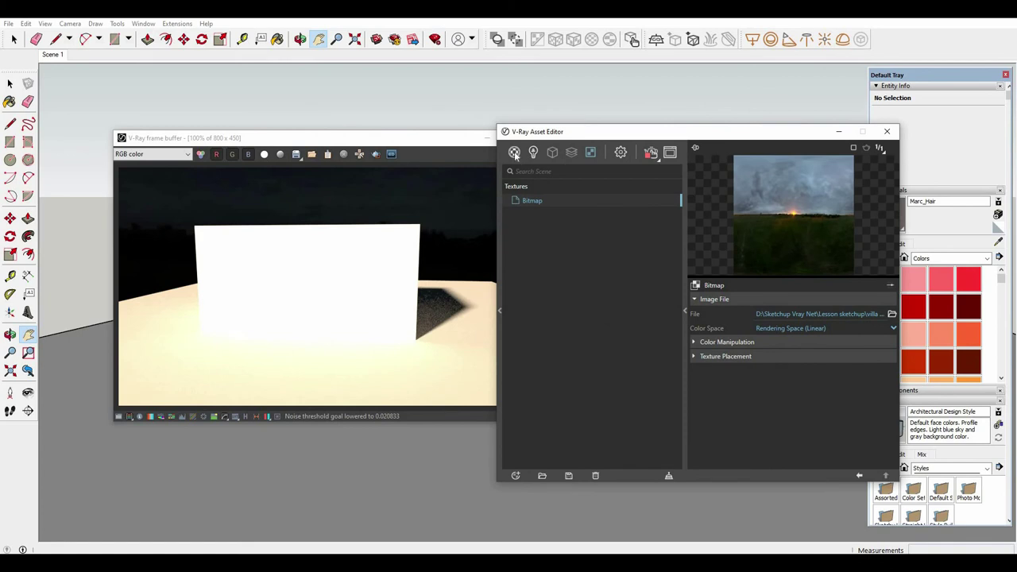
Step: Set the Environment Background colour to a near-white pale pink
{"action": "left_click", "coordinate": [514, 152]}
{"action": "left_click", "coordinate": [620, 152]}
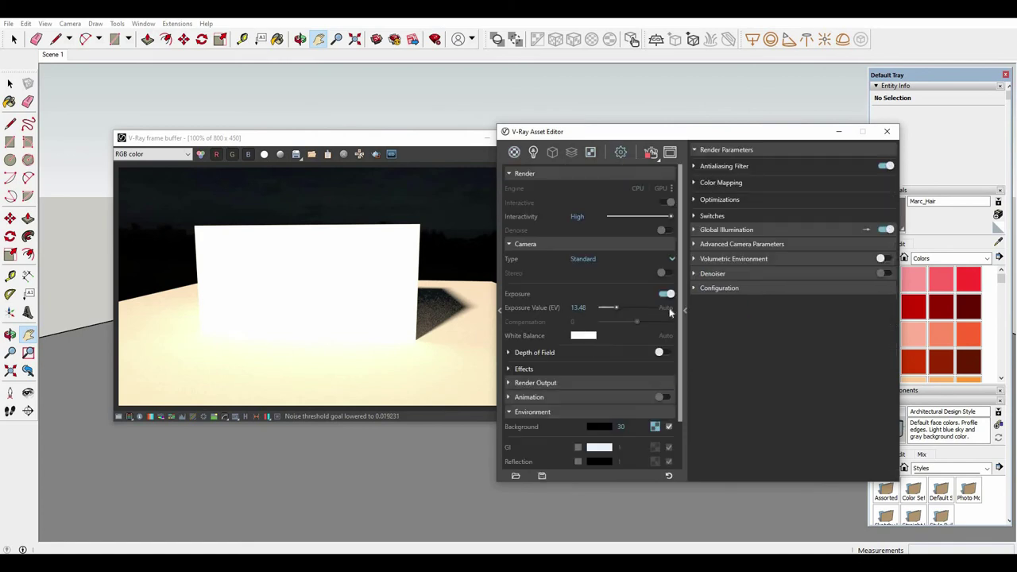
{"action": "left_click", "coordinate": [607, 426]}
{"action": "left_click_drag", "start_coordinate": [387, 231], "coordinate": [350, 218]}
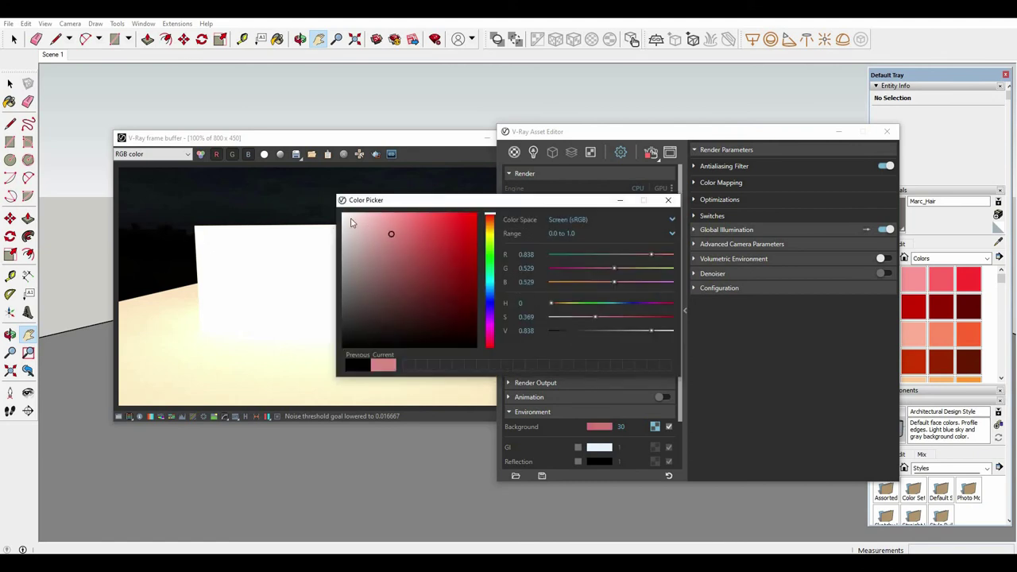
{"action": "left_click", "coordinate": [669, 200]}
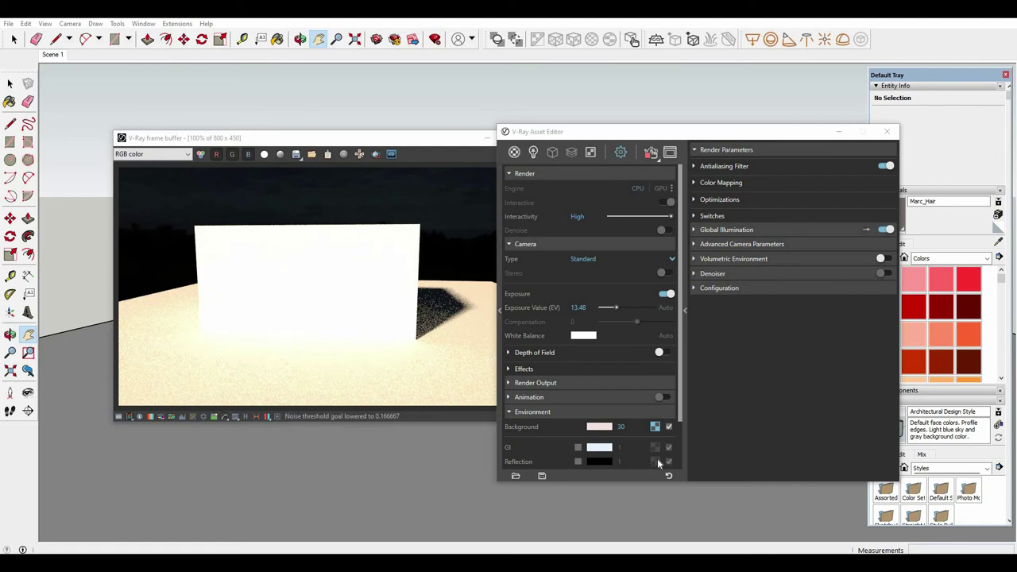
Step: Raise the camera Exposure Value to 14
{"action": "left_click", "coordinate": [456, 157]}
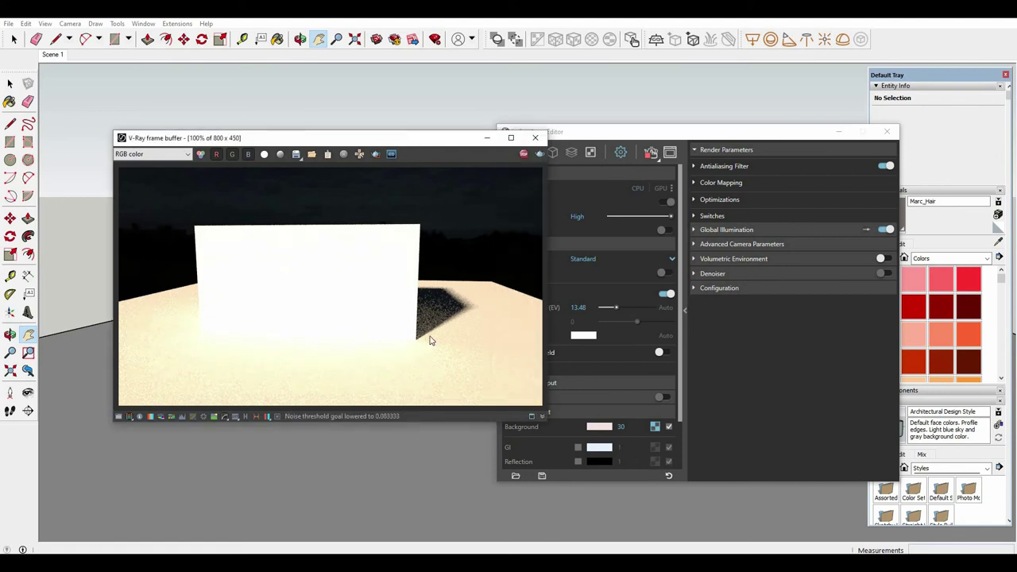
{"action": "left_click", "coordinate": [642, 148]}
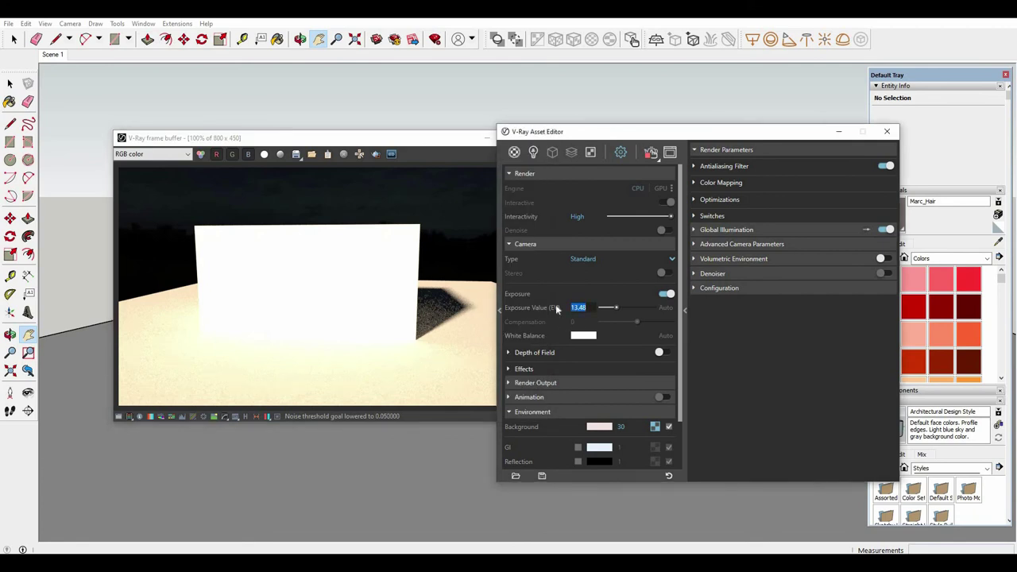
{"action": "type", "text": "14"}
{"action": "key", "text": "Return"}
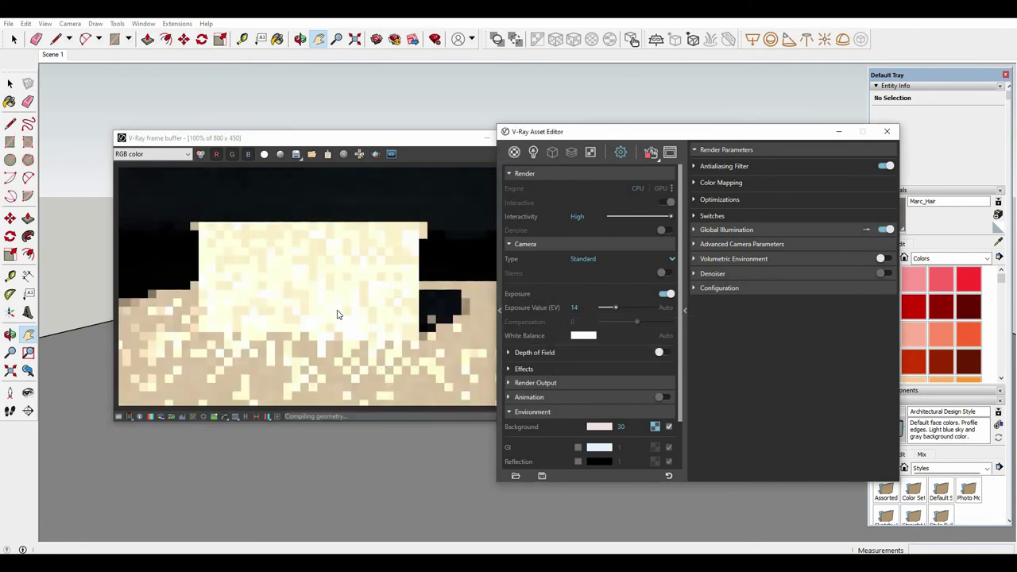
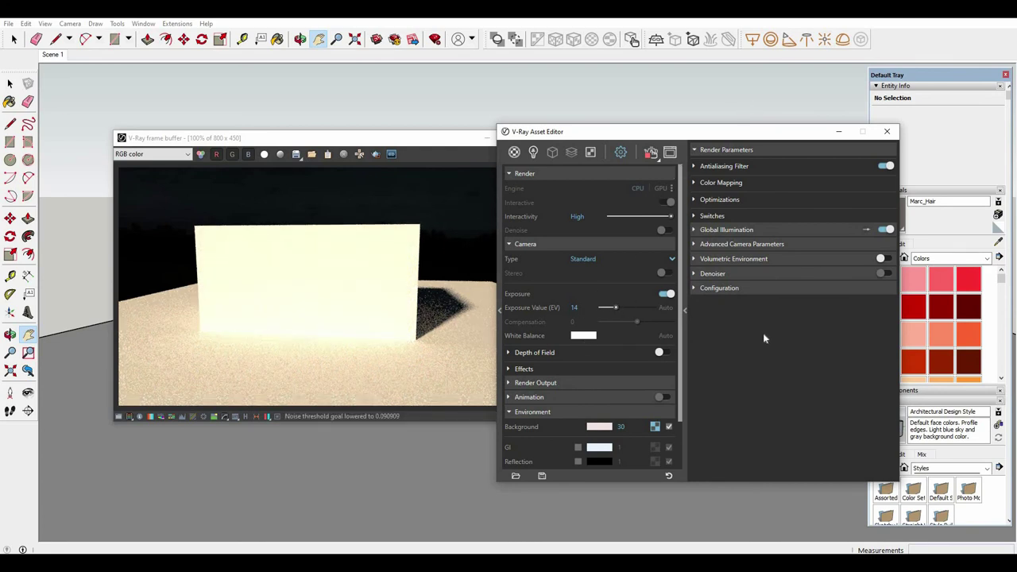
Step: Remove the Environment Background texture and close the frame buffer and Asset Editor
{"action": "left_click", "coordinate": [654, 430]}
{"action": "left_click", "coordinate": [665, 407]}
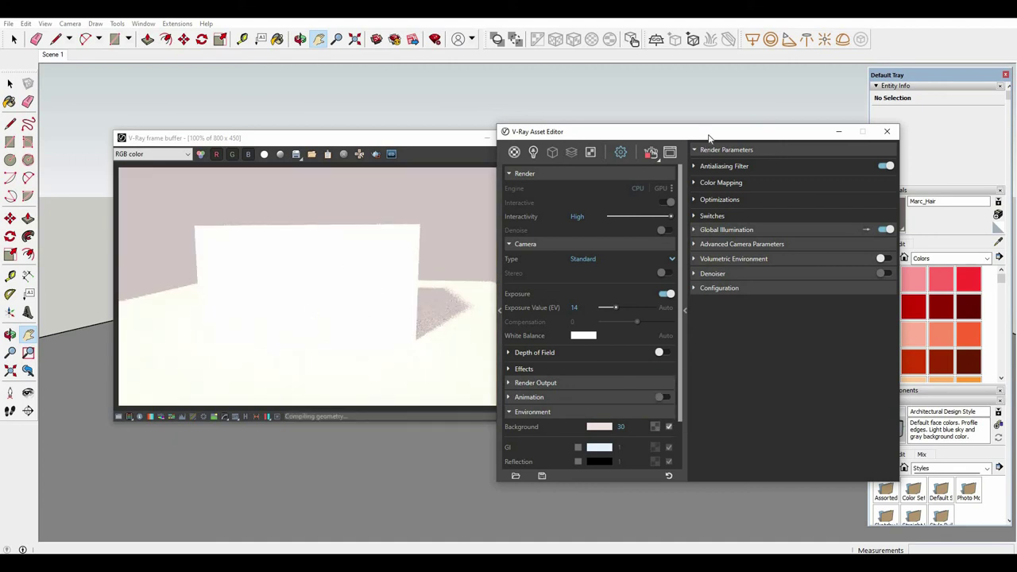
{"action": "left_click_drag", "start_coordinate": [709, 138], "coordinate": [808, 241]}
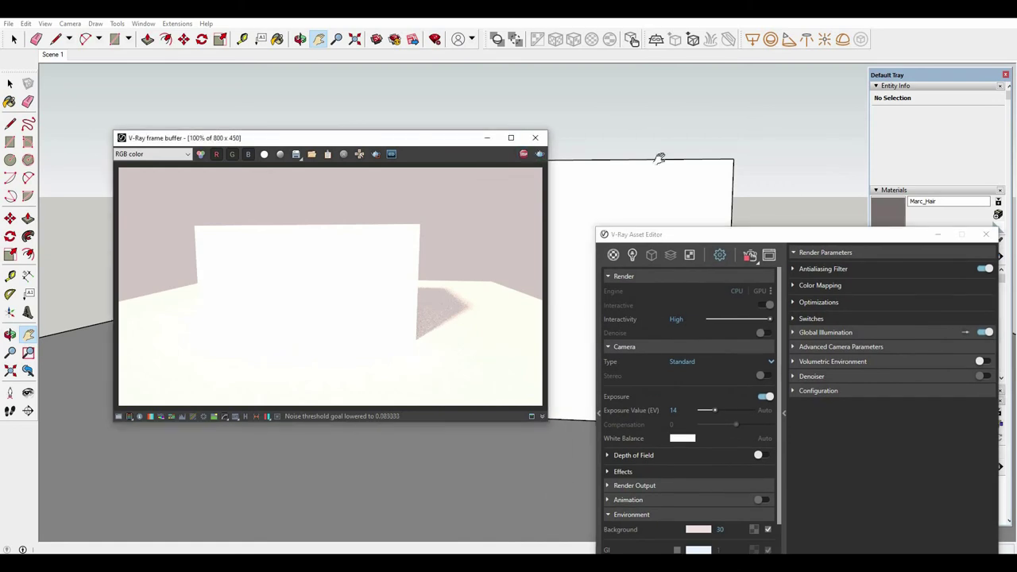
{"action": "left_click", "coordinate": [535, 138]}
{"action": "left_click_drag", "start_coordinate": [696, 162], "coordinate": [670, 148]}
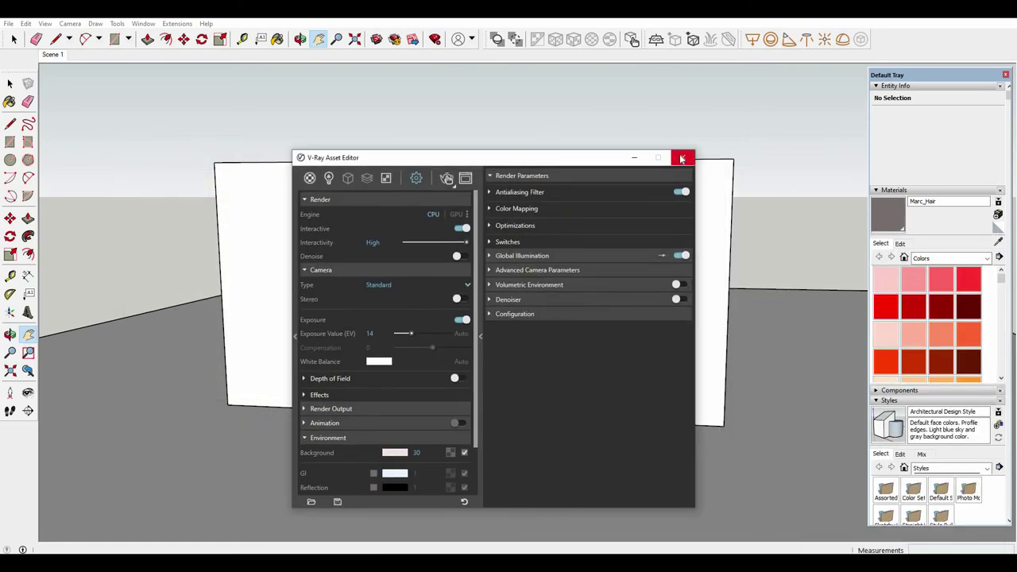
{"action": "left_click", "coordinate": [682, 157]}
Step: Place a V-Ray Dome Light on the slab beside the box
{"action": "scroll", "coordinate": [628, 273], "scroll_direction": "down", "scroll_amount": 3}
{"action": "scroll", "coordinate": [628, 273], "scroll_direction": "down", "scroll_amount": 5}
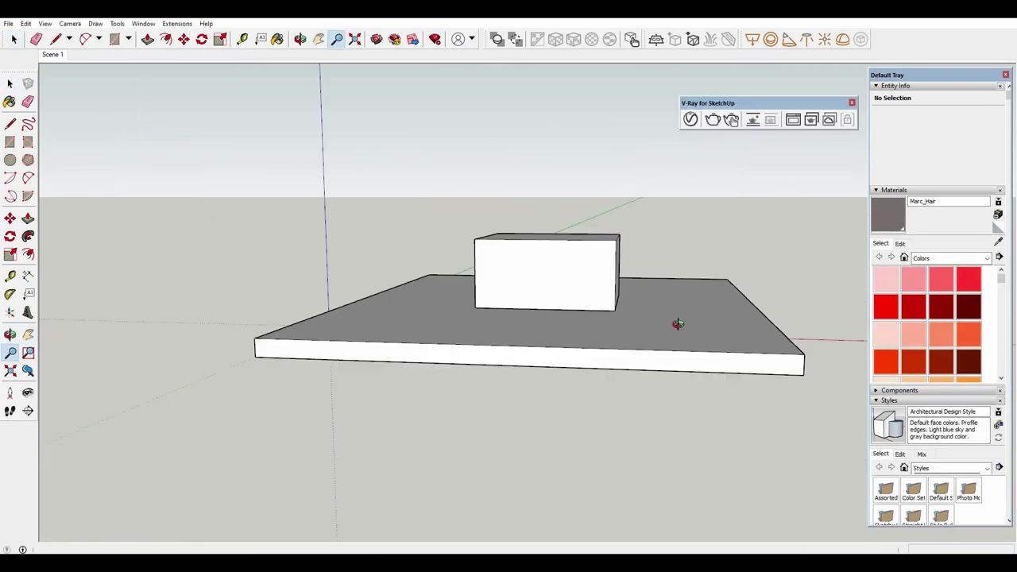
{"action": "key", "text": "space"}
{"action": "mouse_move", "coordinate": [676, 325]}
{"action": "middle_mouse_down"}
{"action": "mouse_move", "coordinate": [537, 324]}
{"action": "mouse_move", "coordinate": [551, 341]}
{"action": "middle_mouse_up"}
{"action": "scroll", "coordinate": [583, 322], "scroll_direction": "up", "scroll_amount": 2}
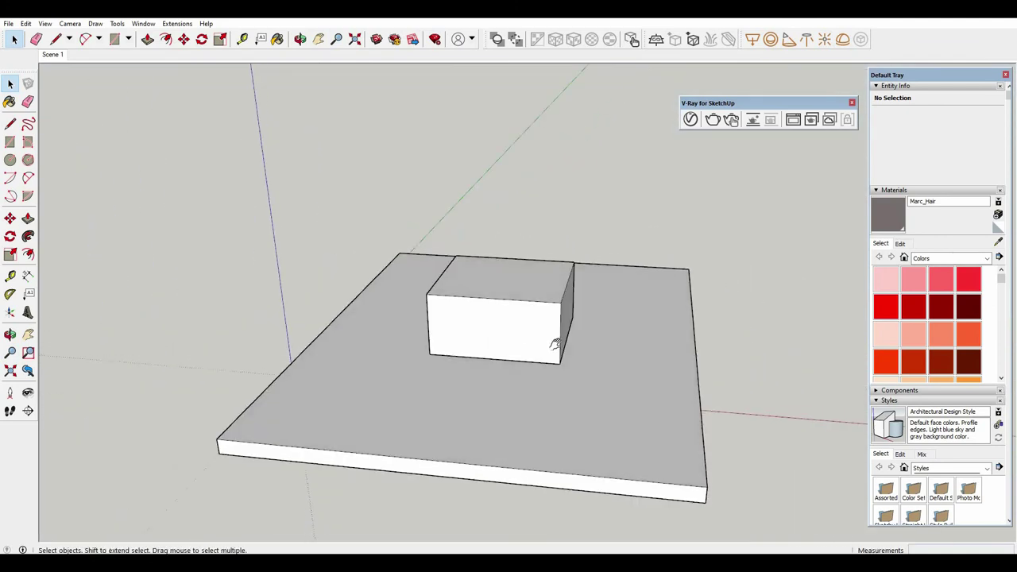
{"action": "scroll", "coordinate": [551, 341], "scroll_direction": "up", "scroll_amount": 2}
{"action": "left_click", "coordinate": [842, 39]}
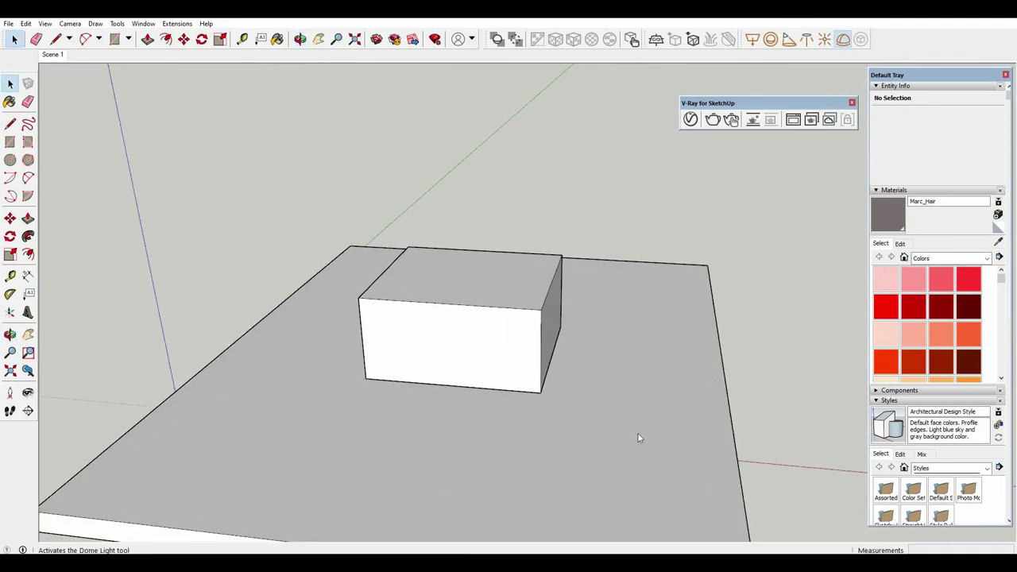
{"action": "left_click", "coordinate": [615, 435]}
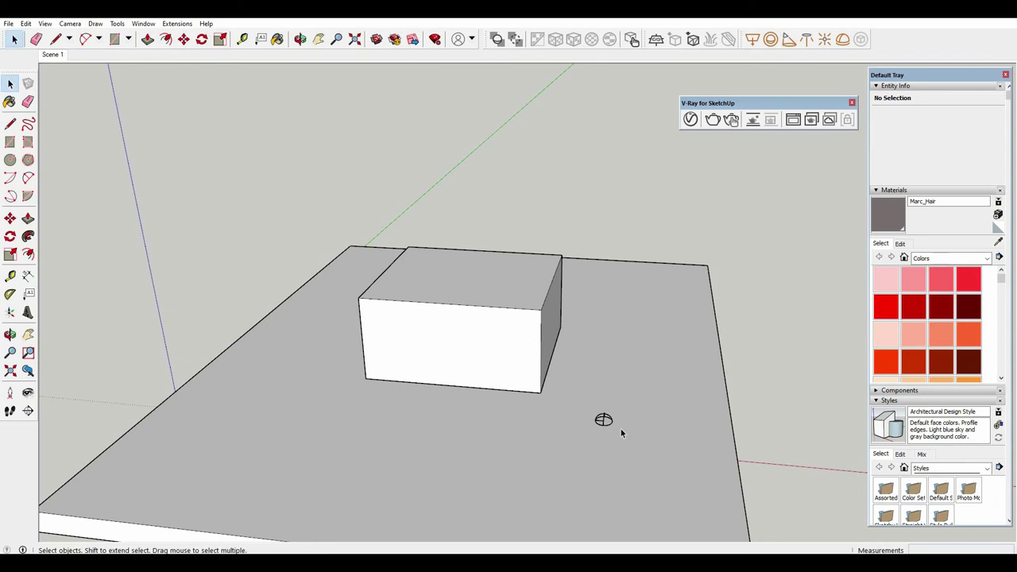
Step: Scale the dome light up to a larger size
{"action": "scroll", "coordinate": [602, 438], "scroll_direction": "up", "scroll_amount": 2}
{"action": "scroll", "coordinate": [602, 429], "scroll_direction": "up", "scroll_amount": 2}
{"action": "left_click", "coordinate": [599, 412]}
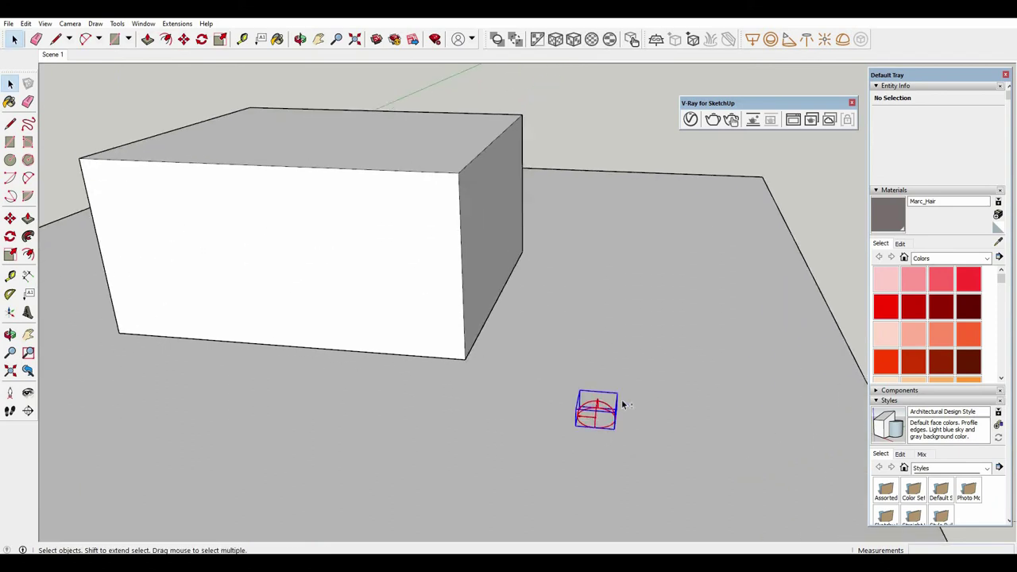
{"action": "key", "text": "s"}
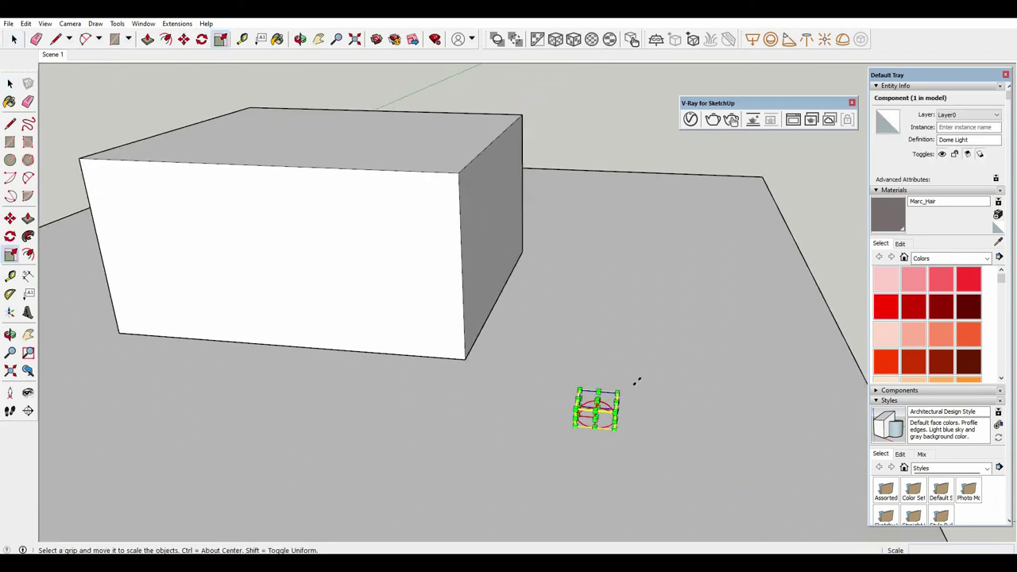
{"action": "left_click_drag", "start_coordinate": [618, 392], "coordinate": [728, 303]}
{"action": "key", "text": "space"}
{"action": "scroll", "coordinate": [658, 340], "scroll_direction": "down", "scroll_amount": 3}
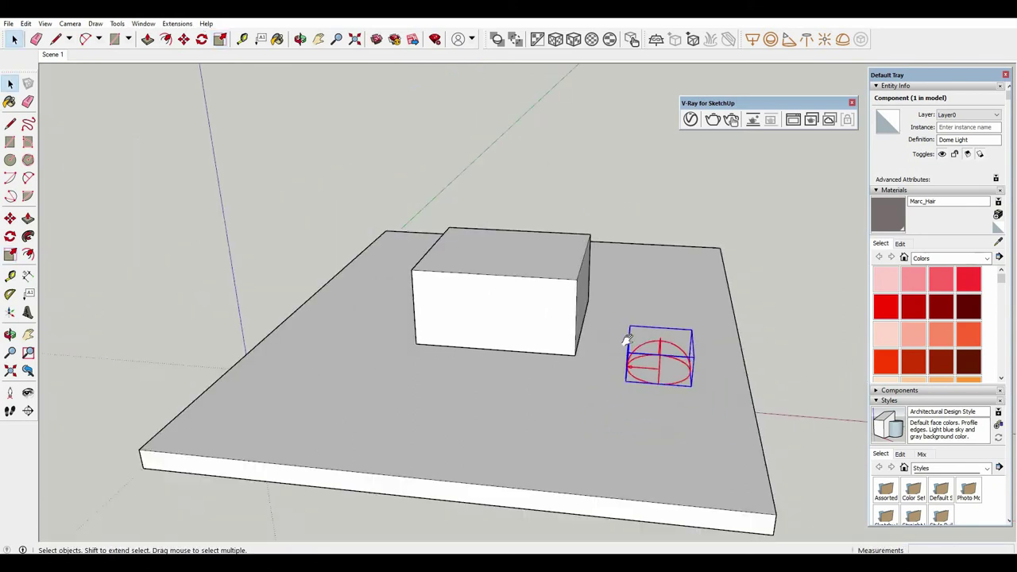
{"action": "scroll", "coordinate": [626, 339], "scroll_direction": "down", "scroll_amount": 2}
{"action": "mouse_move", "coordinate": [626, 339]}
{"action": "middle_mouse_down"}
{"action": "mouse_move", "coordinate": [658, 329]}
{"action": "mouse_move", "coordinate": [711, 203]}
{"action": "mouse_move", "coordinate": [697, 110]}
{"action": "middle_mouse_up"}
{"action": "scroll", "coordinate": [672, 325], "scroll_direction": "up", "scroll_amount": 3}
Step: Give the Dome Light a Bitmap texture using 087-free-hdri-skies-com.hdr
{"action": "left_click", "coordinate": [691, 119]}
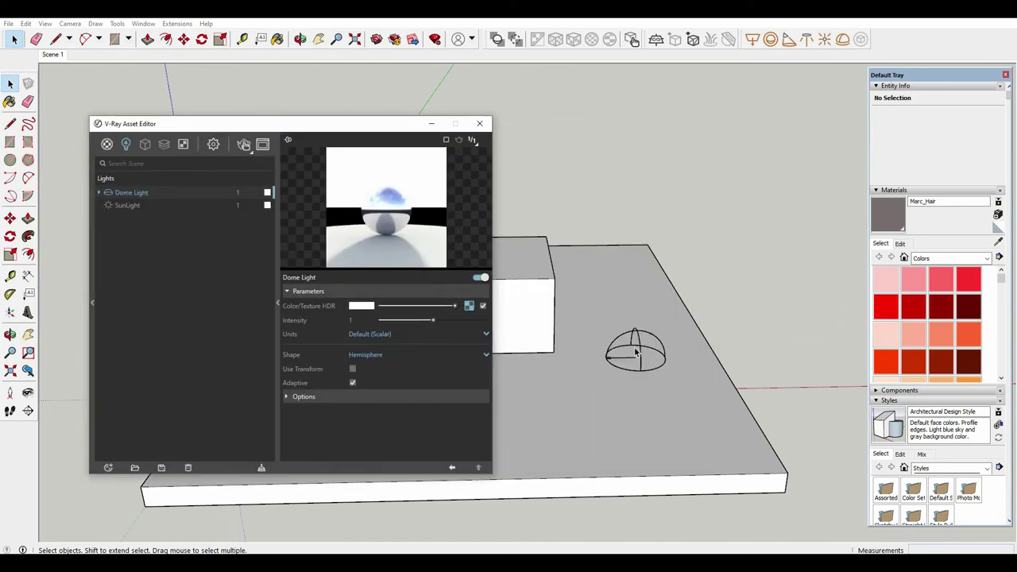
{"action": "left_click", "coordinate": [636, 352]}
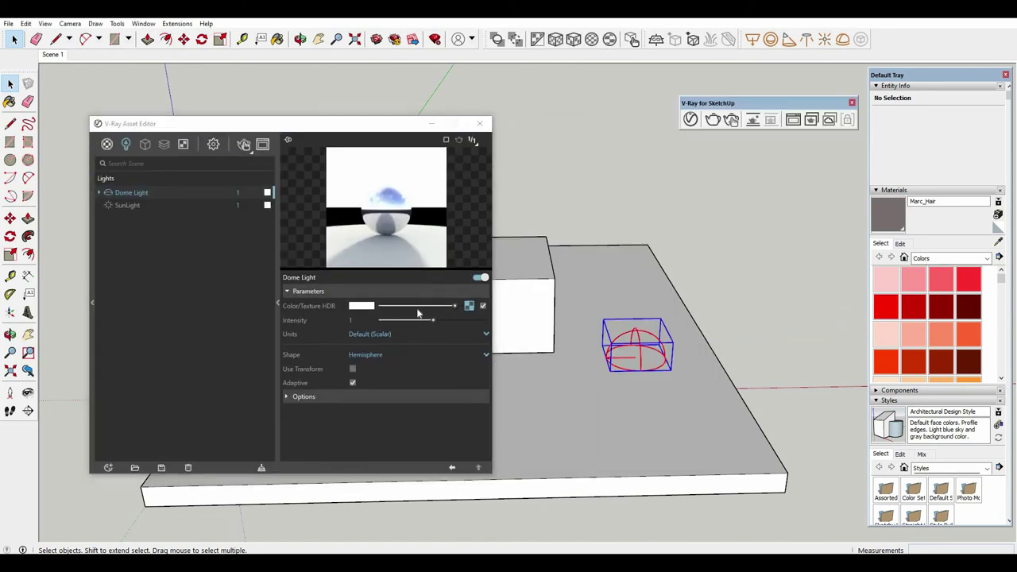
{"action": "left_click", "coordinate": [468, 306]}
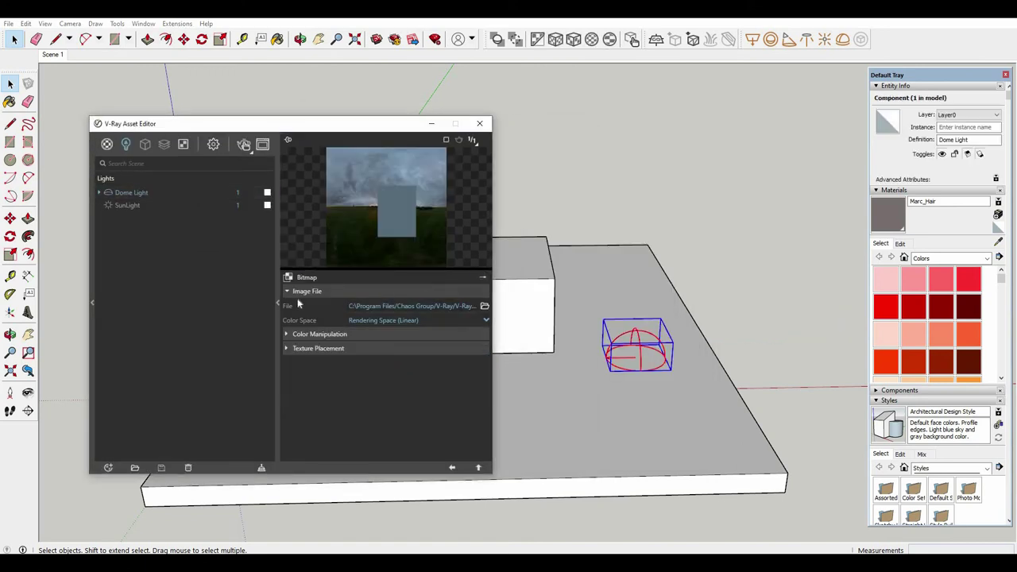
{"action": "left_click", "coordinate": [305, 278]}
{"action": "left_click", "coordinate": [324, 291]}
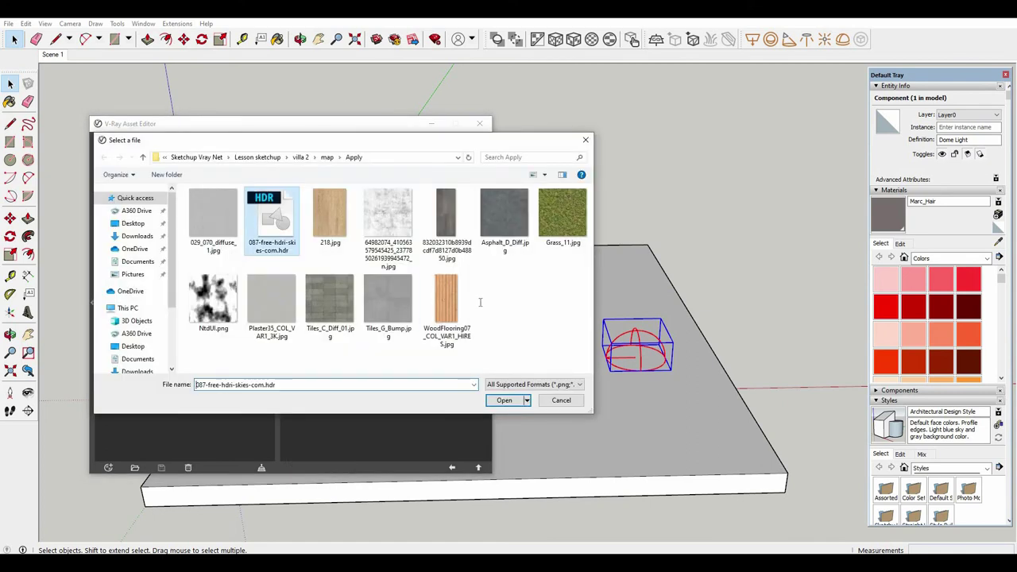
{"action": "double_click", "coordinate": [271, 220]}
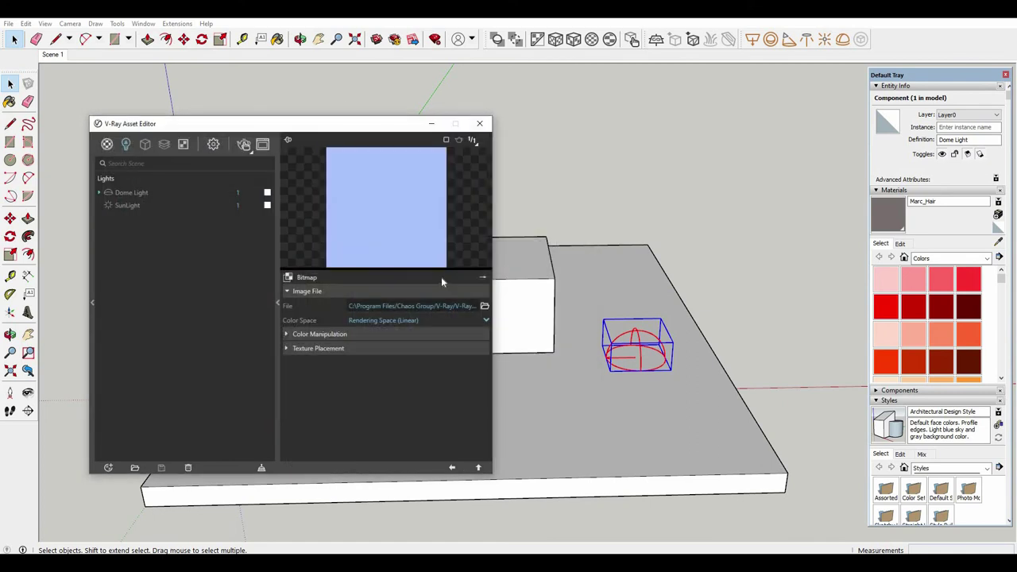
Step: Set the dome texture placement to Environment and render the scene
{"action": "left_click", "coordinate": [353, 348]}
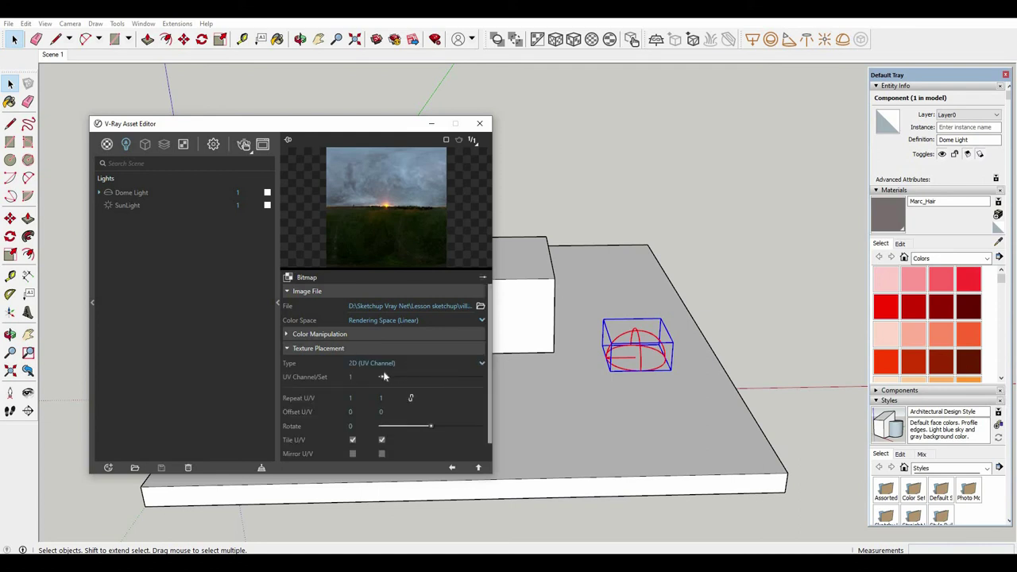
{"action": "left_click", "coordinate": [384, 365]}
{"action": "left_click", "coordinate": [383, 386]}
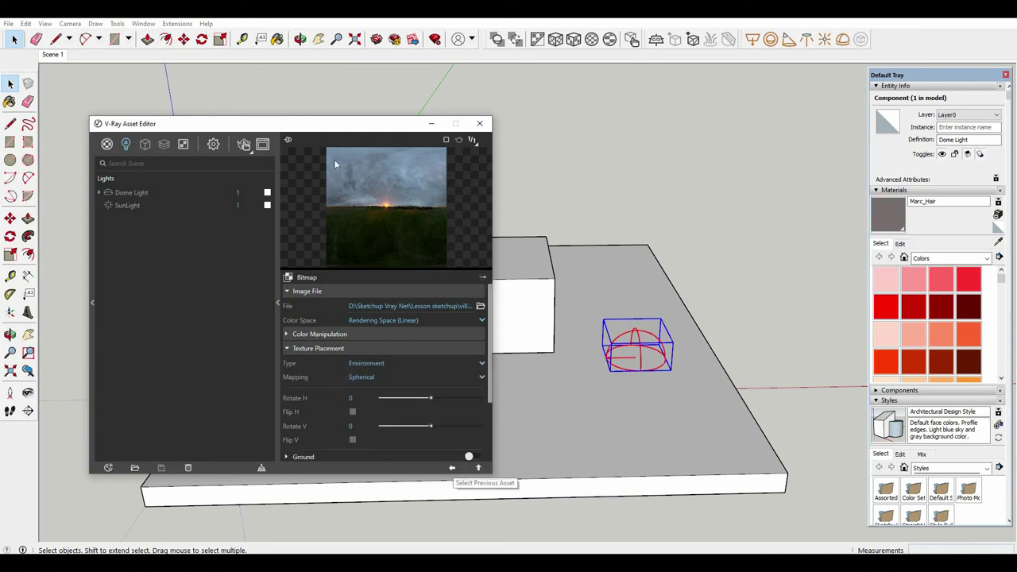
{"action": "left_click", "coordinate": [452, 468]}
{"action": "left_click_drag", "start_coordinate": [239, 123], "coordinate": [676, 125]}
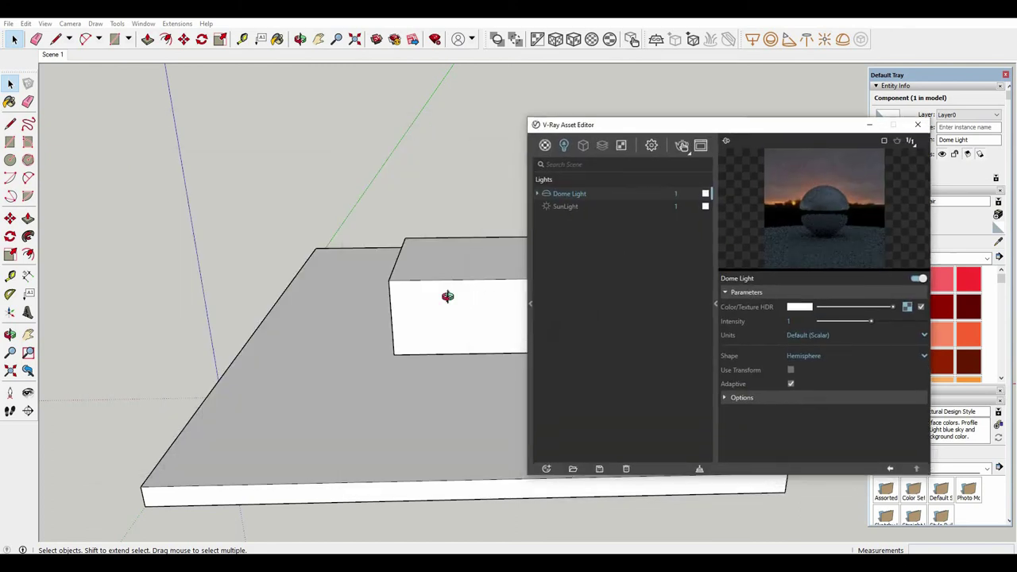
{"action": "mouse_move", "coordinate": [320, 302]}
{"action": "middle_mouse_down"}
{"action": "mouse_move", "coordinate": [445, 292]}
{"action": "mouse_move", "coordinate": [329, 329]}
{"action": "mouse_move", "coordinate": [681, 151]}
{"action": "middle_mouse_up"}
{"action": "left_click", "coordinate": [681, 146]}
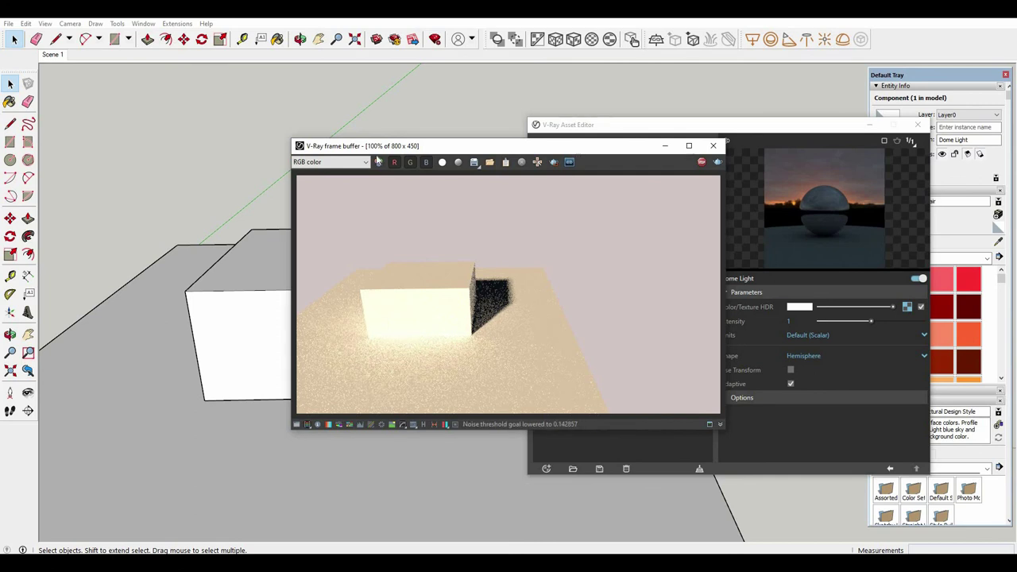
Step: Inspect the Bitmap sky texture, then bring up the V-Ray render settings
{"action": "left_click_drag", "start_coordinate": [375, 158], "coordinate": [374, 154]}
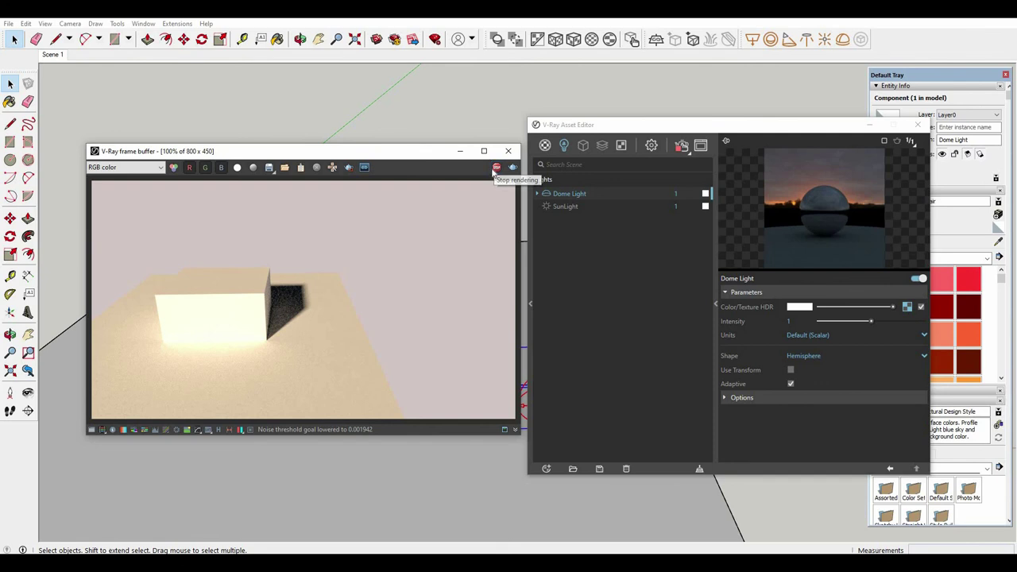
{"action": "left_click", "coordinate": [602, 145]}
{"action": "left_click", "coordinate": [563, 194]}
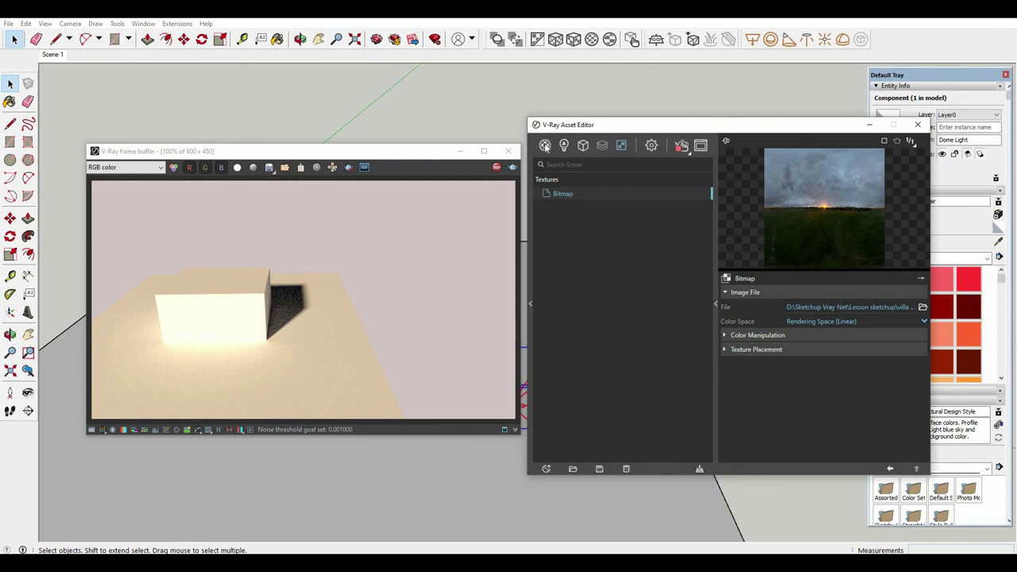
{"action": "left_click", "coordinate": [651, 146]}
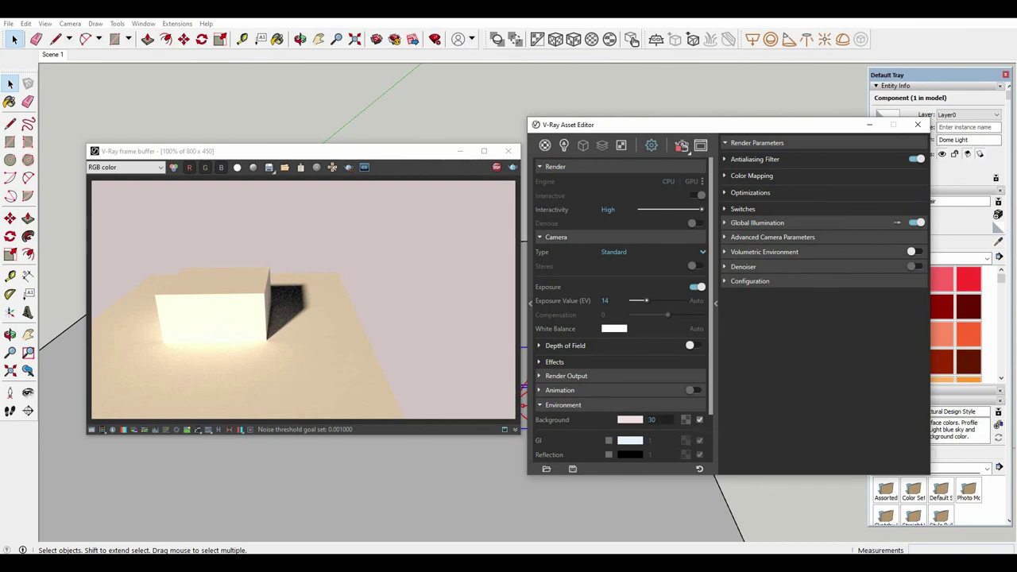
Step: Load the HDR sky image as a Bitmap for the Environment background
{"action": "left_click", "coordinate": [685, 420]}
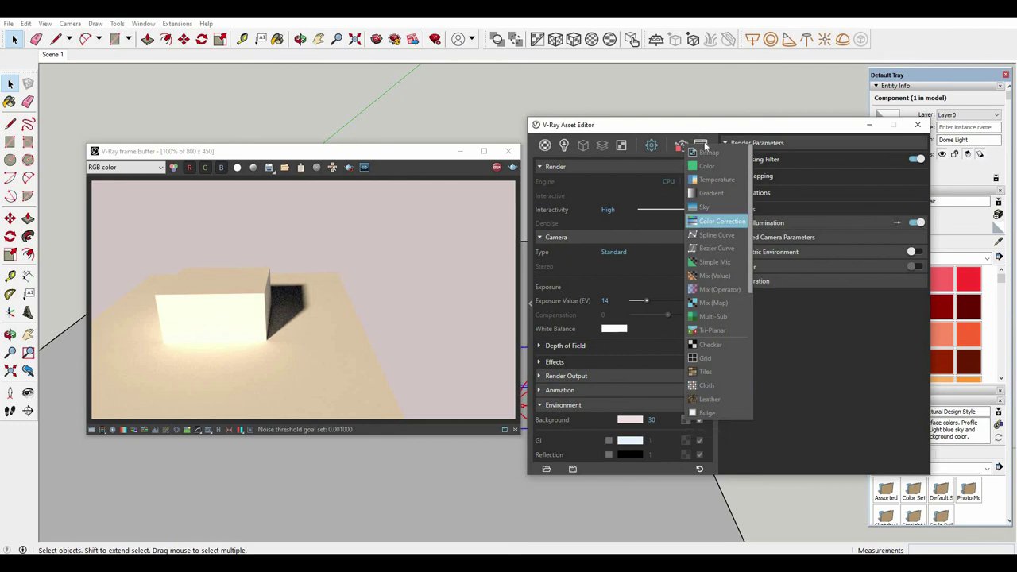
{"action": "left_click", "coordinate": [707, 152]}
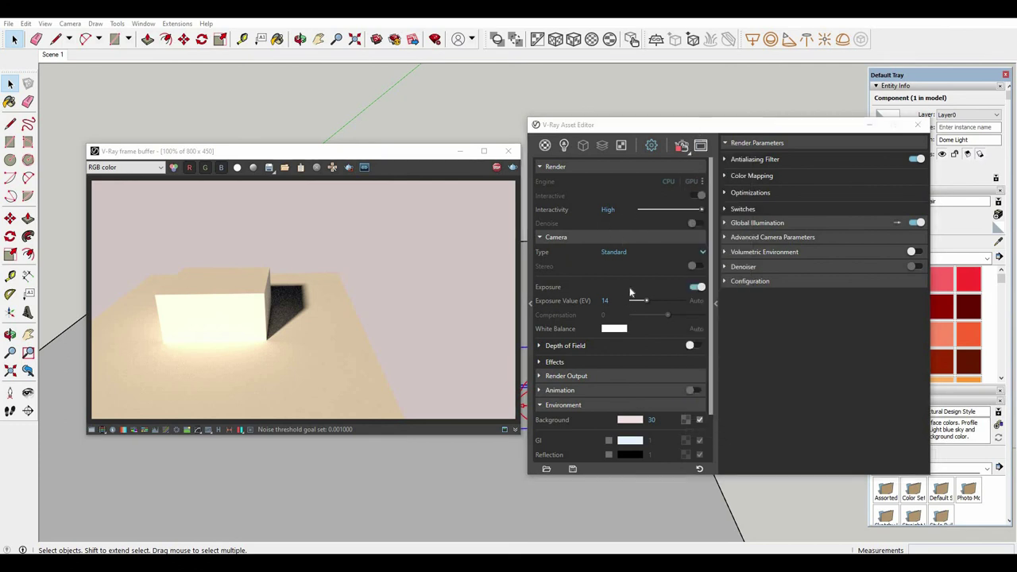
{"action": "left_click", "coordinate": [691, 226]}
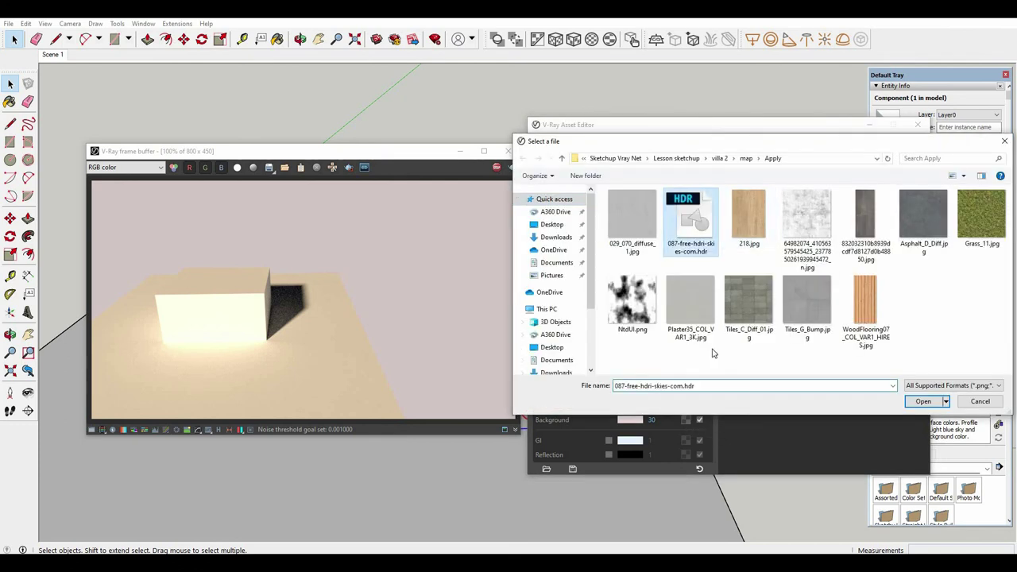
{"action": "key", "text": "Return"}
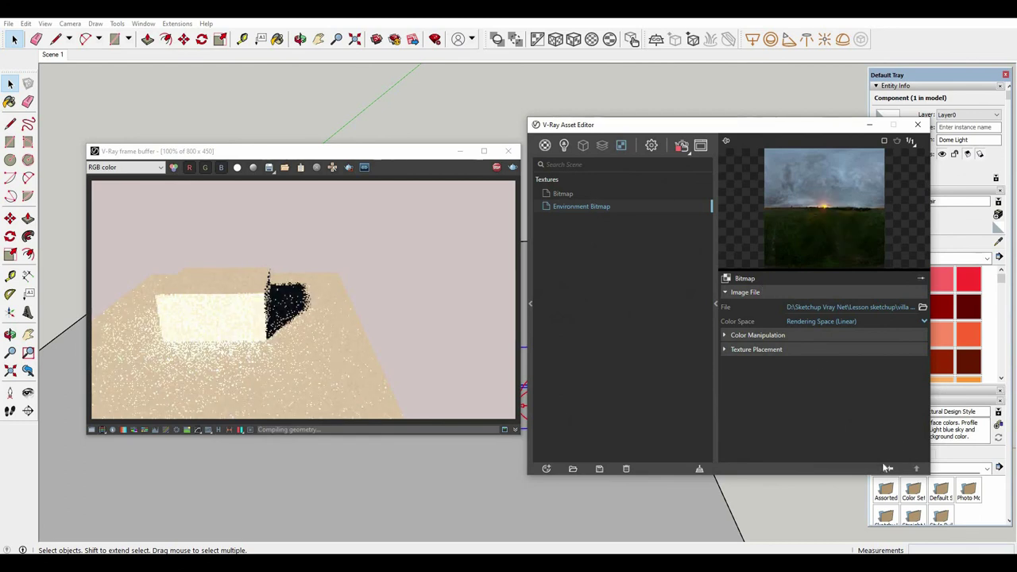
Step: Set the background Bitmap's texture placement type to Environment
{"action": "left_click", "coordinate": [798, 335]}
{"action": "left_click", "coordinate": [798, 335]}
{"action": "left_click", "coordinate": [802, 350]}
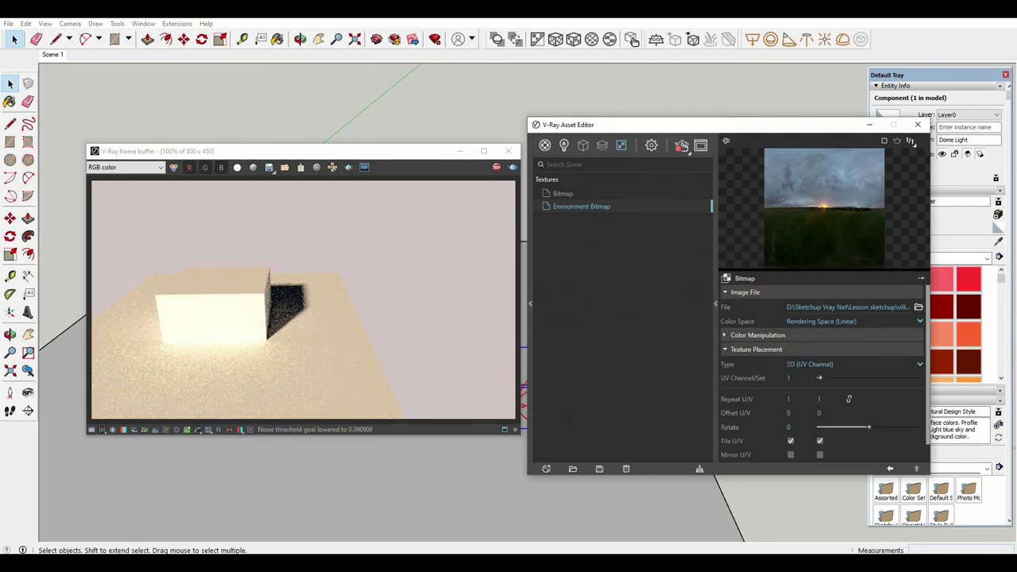
{"action": "left_click", "coordinate": [841, 364]}
{"action": "left_click", "coordinate": [818, 395]}
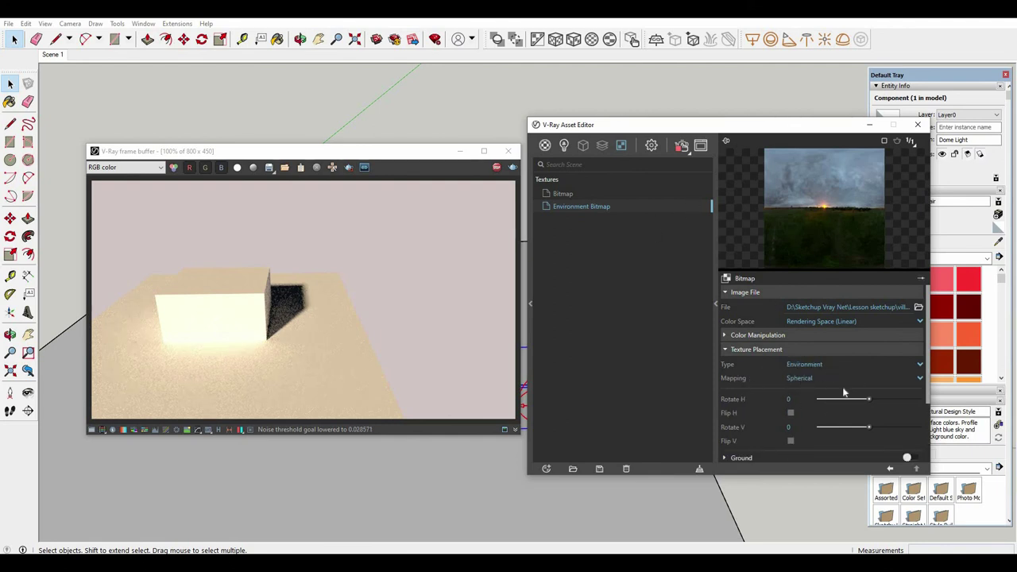
{"action": "left_click", "coordinate": [890, 469]}
{"action": "left_click", "coordinate": [889, 469]}
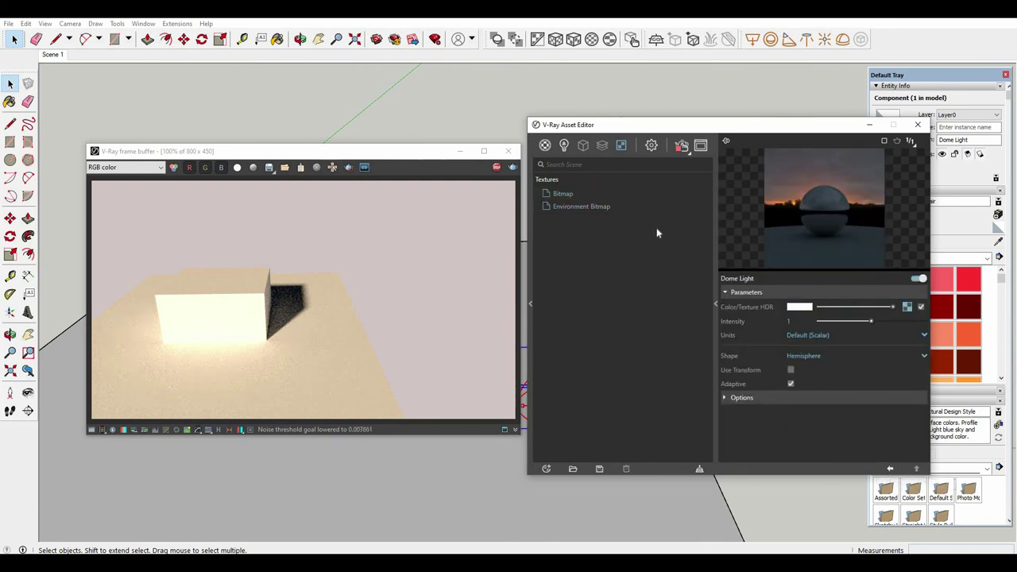
Step: Review the Dome Light and Environment Bitmap texture settings
{"action": "left_click", "coordinate": [577, 193]}
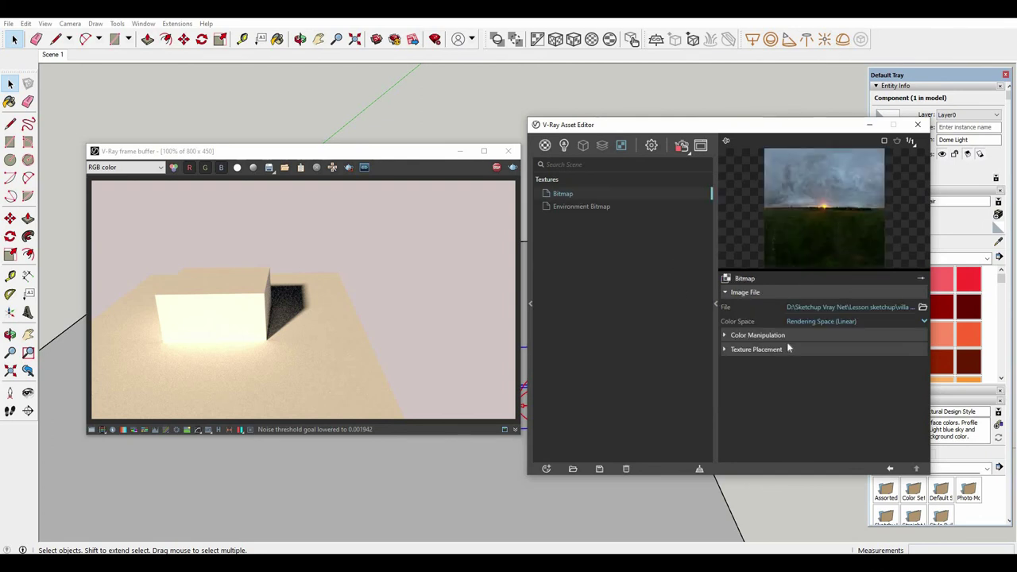
{"action": "left_click", "coordinate": [596, 207]}
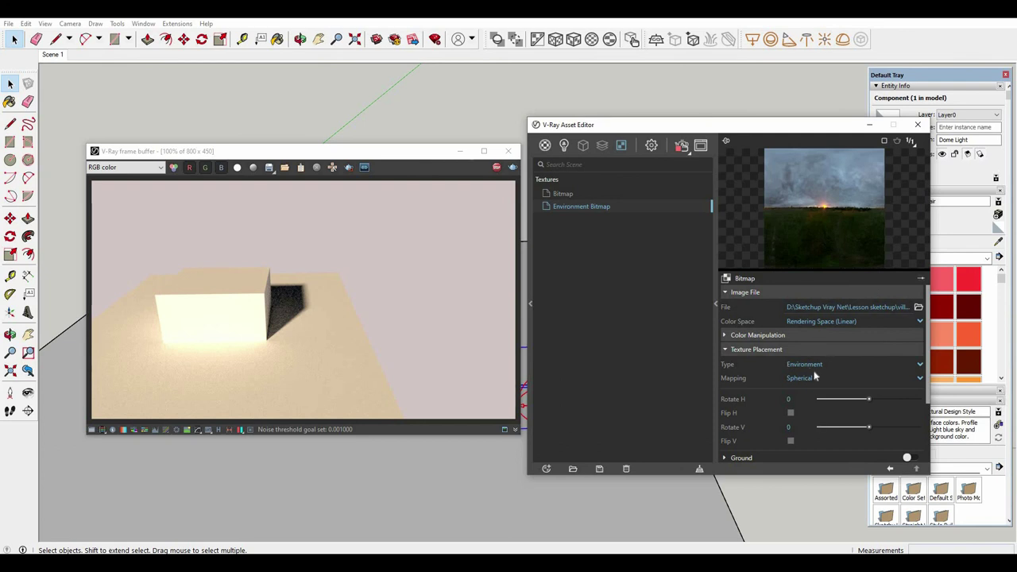
{"action": "left_click", "coordinate": [794, 334]}
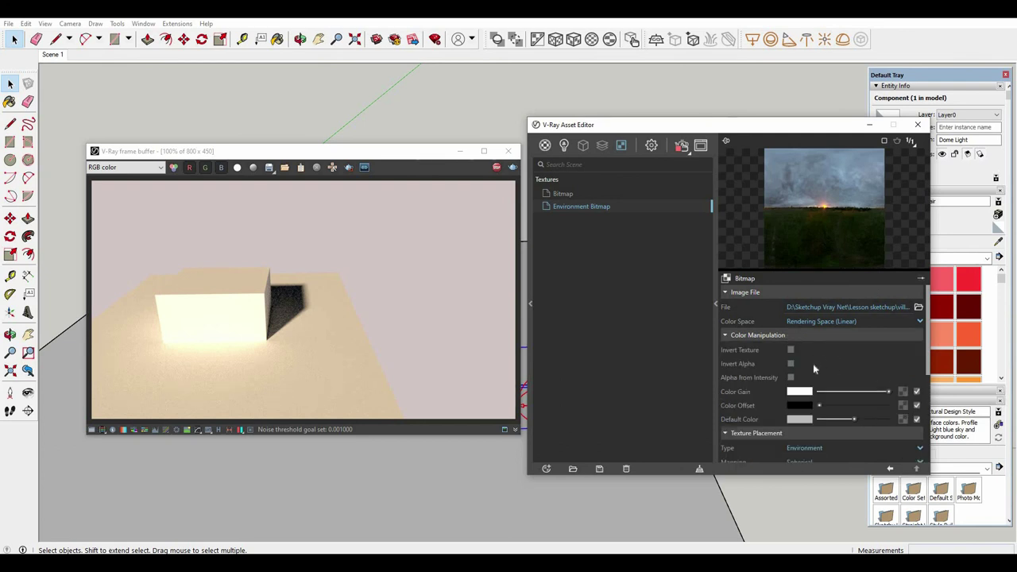
{"action": "left_click", "coordinate": [794, 334]}
{"action": "left_click", "coordinate": [786, 348]}
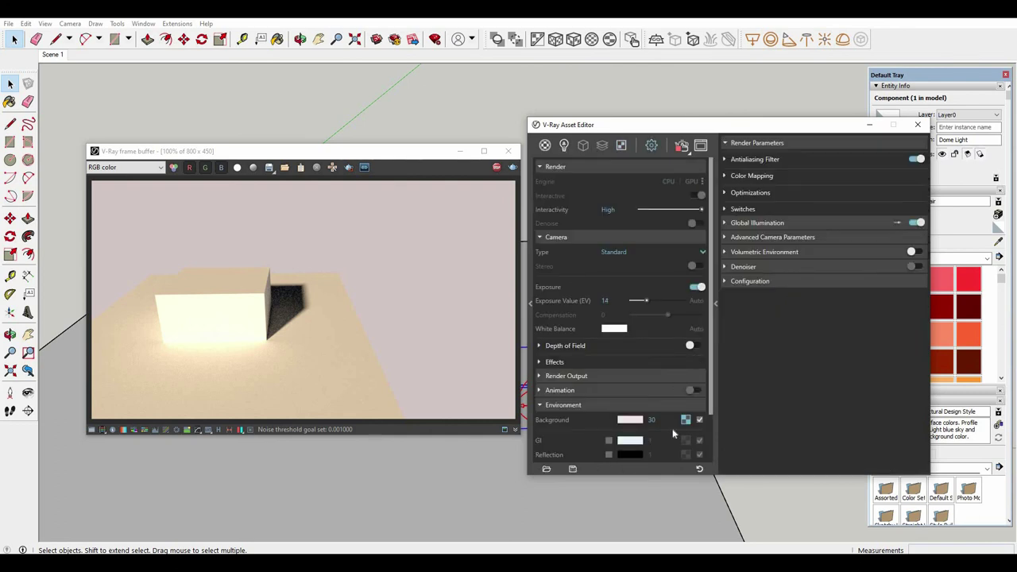
Step: Set the Environment background intensity to 20 and close the Asset Editor
{"action": "left_click", "coordinate": [653, 419]}
{"action": "type", "text": "2"}
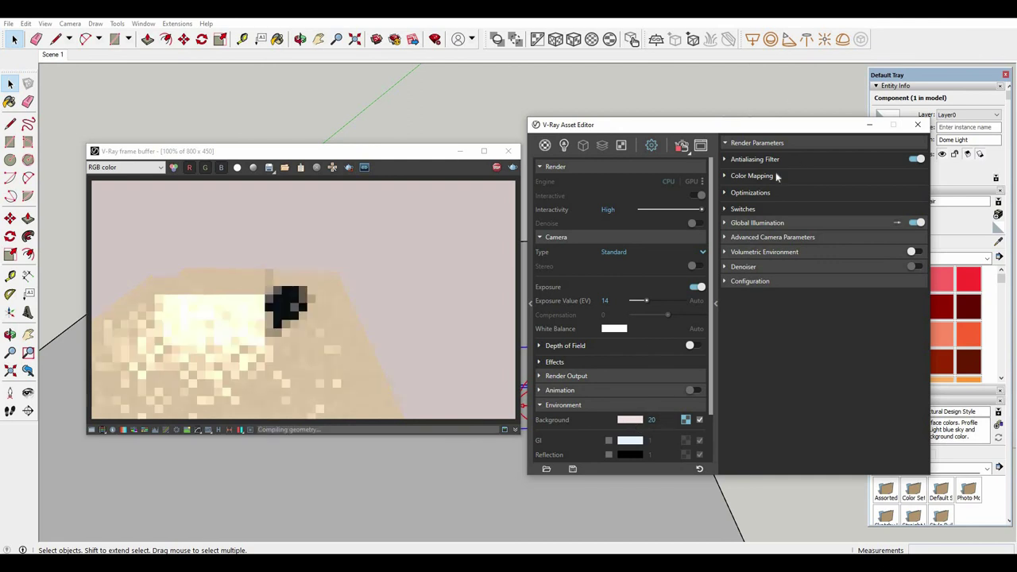
{"action": "left_click", "coordinate": [917, 124]}
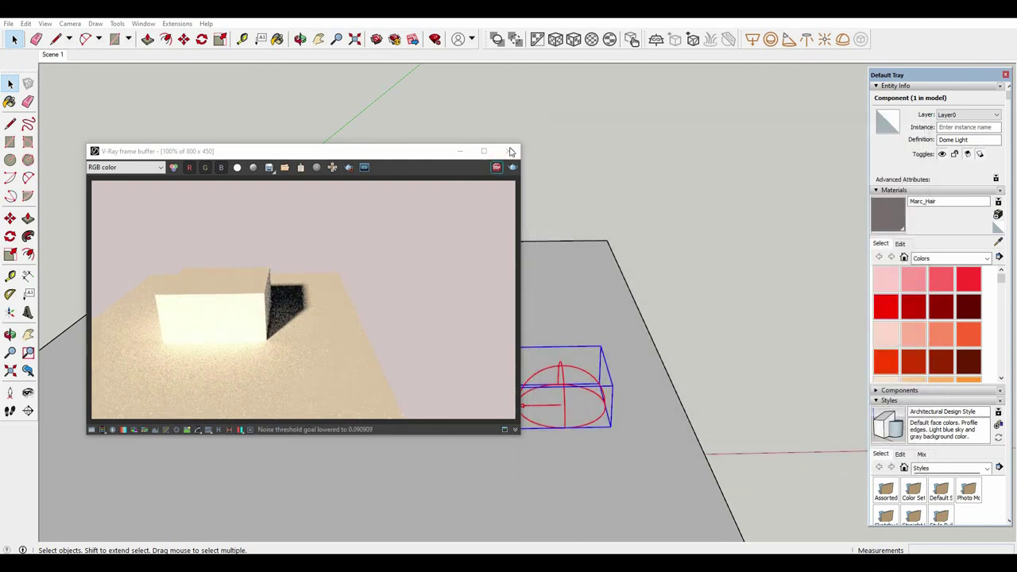
{"action": "mouse_move", "coordinate": [545, 318]}
{"action": "middle_mouse_down"}
{"action": "mouse_move", "coordinate": [590, 304]}
{"action": "mouse_move", "coordinate": [576, 284]}
{"action": "middle_mouse_up"}
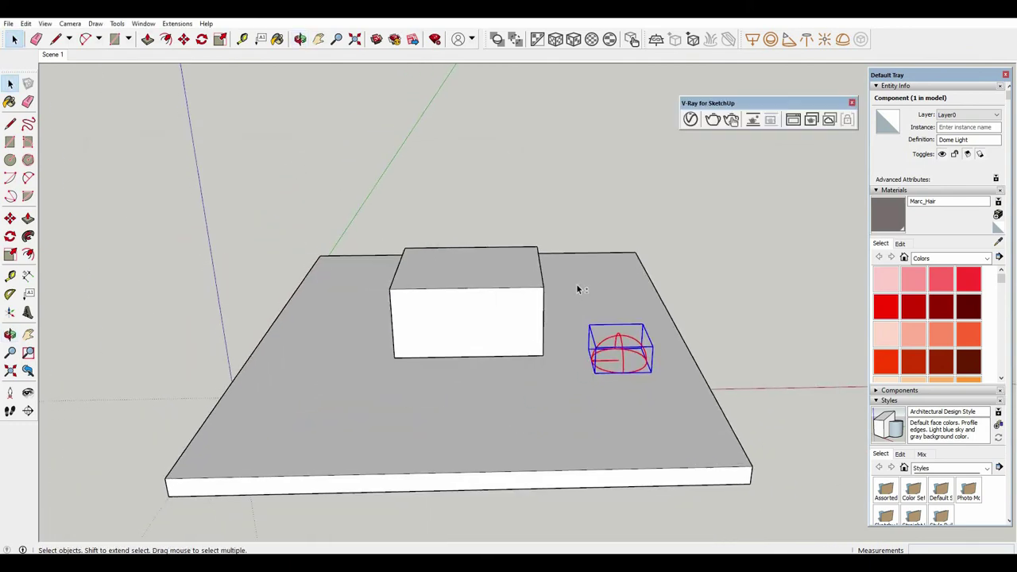